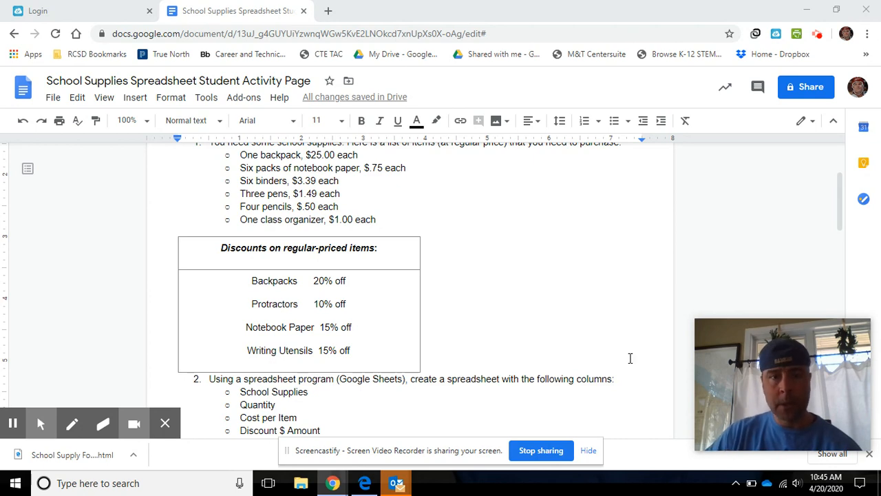
# Review the activity page's supply list, discount table, spreadsheet instructions and the School Supplies List example
pyautogui.scroll(1, 542, 324)
pyautogui.scroll(1, 542, 325)
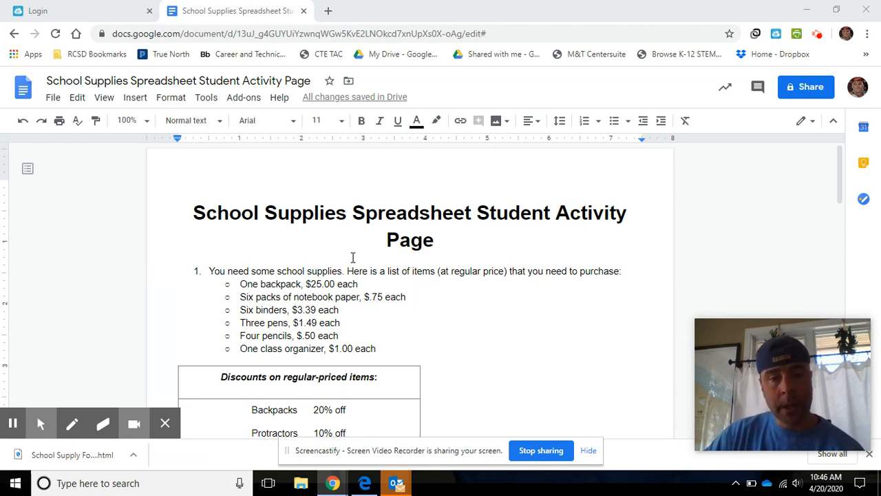
pyautogui.scroll(-1, 456, 295)
pyautogui.scroll(-1, 456, 295)
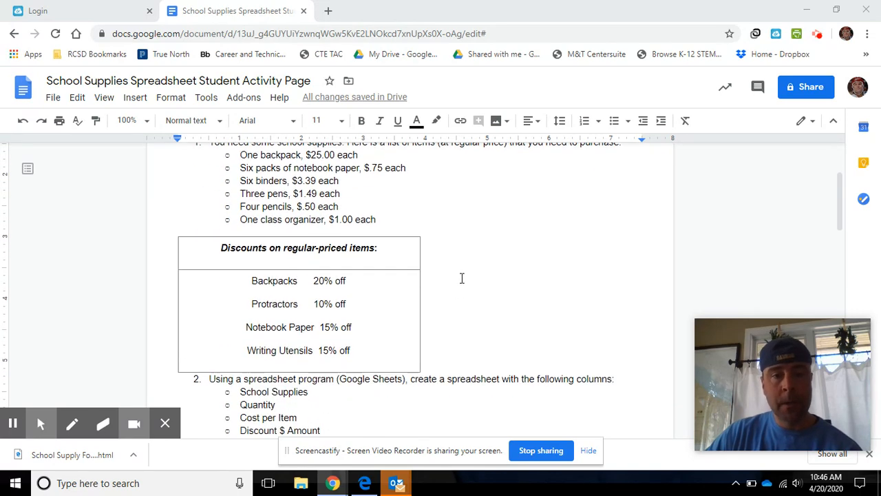
pyautogui.scroll(2, 488, 249)
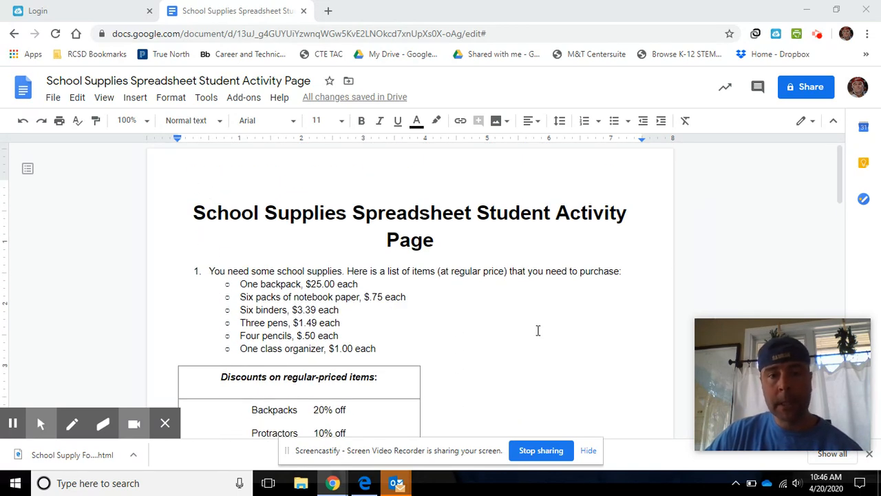
pyautogui.scroll(-2, 506, 334)
pyautogui.scroll(1, 506, 335)
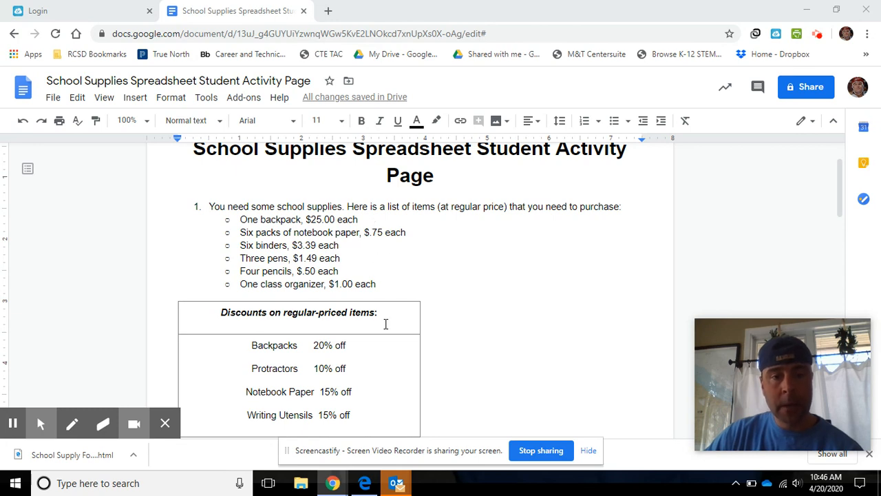
pyautogui.scroll(-2, 383, 330)
pyautogui.scroll(-3, 371, 307)
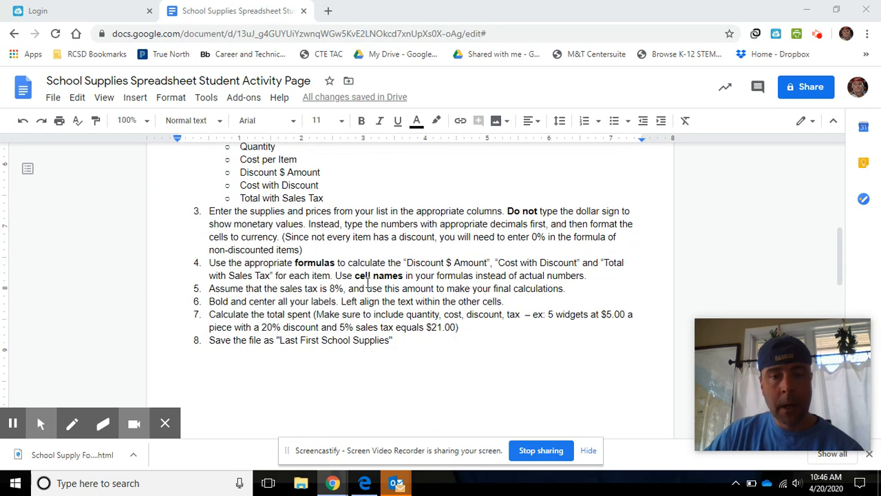
pyautogui.scroll(-3, 540, 337)
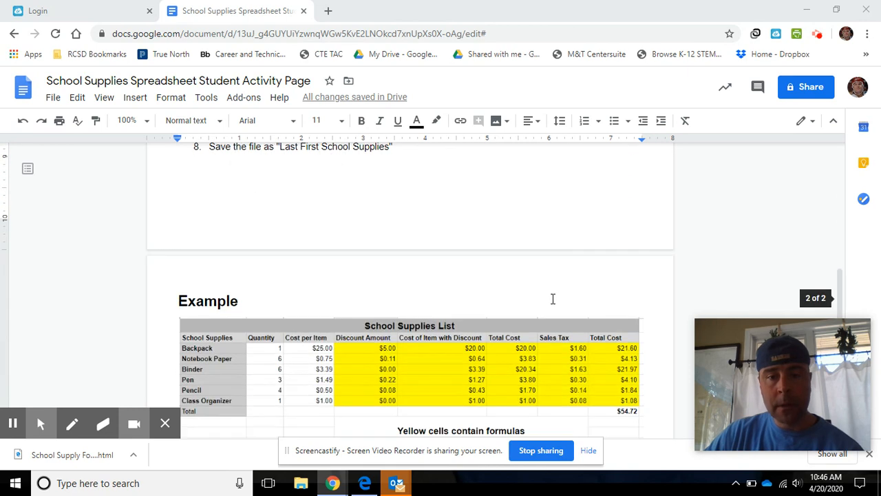
pyautogui.scroll(-1, 345, 299)
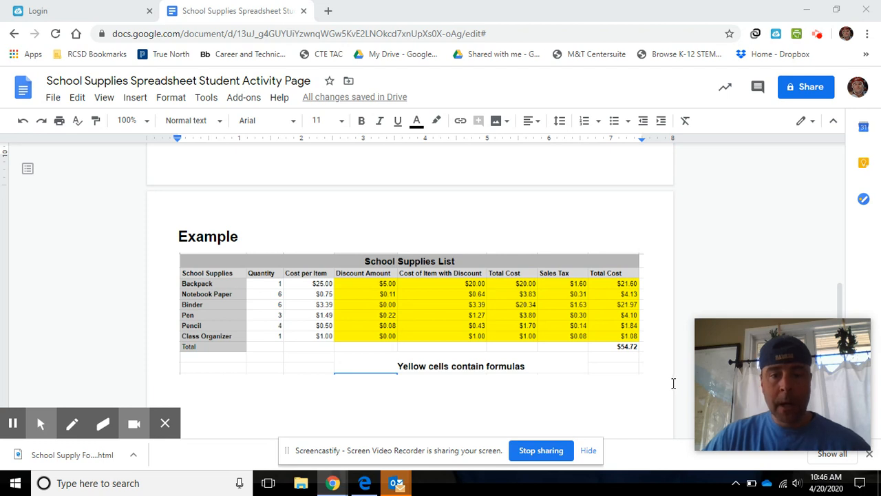
# Create a blank Google Sheets spreadsheet in a new browser tab
pyautogui.click(329, 12)
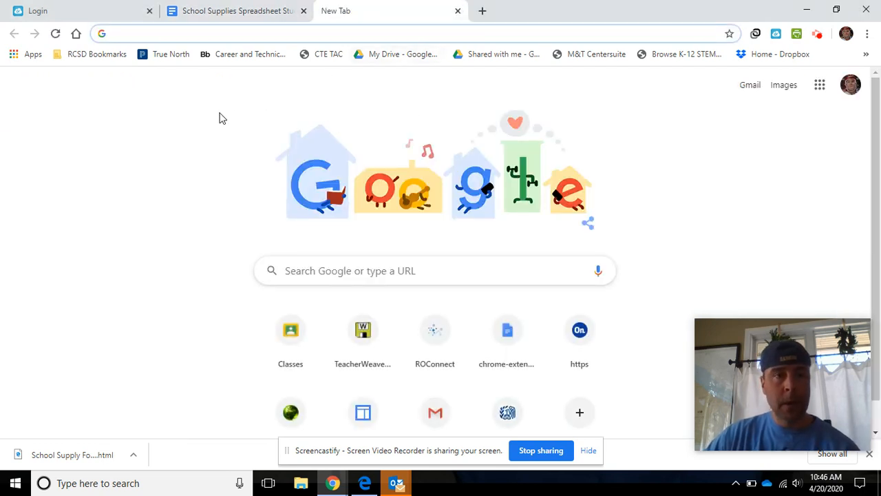
pyautogui.click(28, 54)
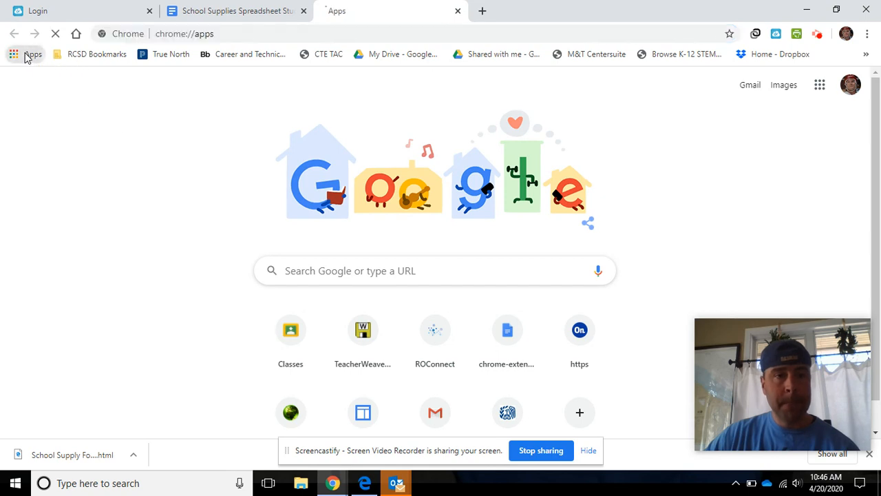
pyautogui.click(719, 169)
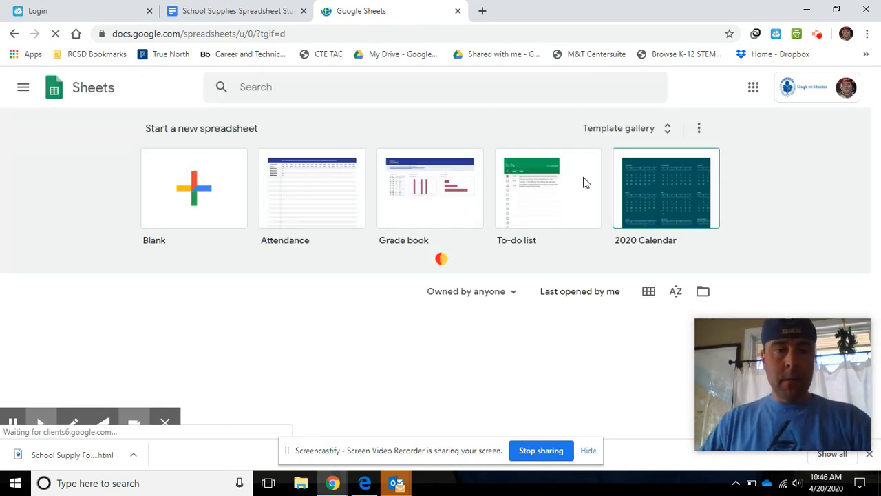
pyautogui.click(212, 209)
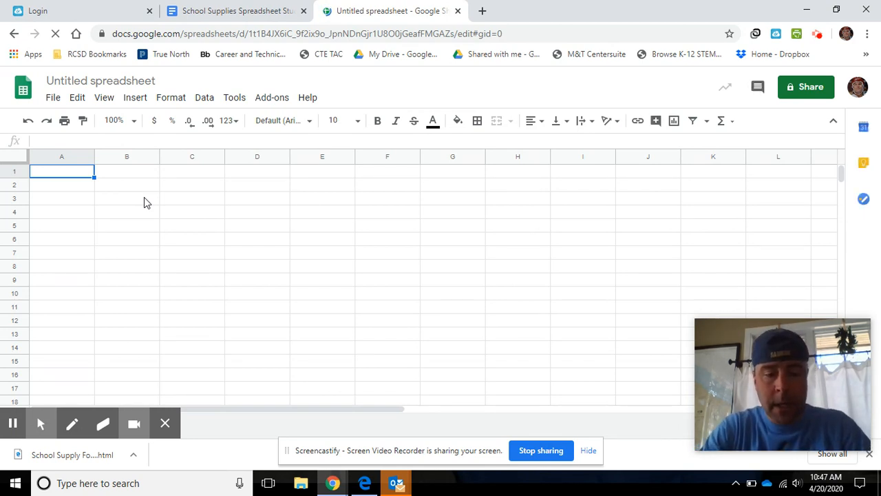
# Enter the title "School Supplies List" in cell A1
pyautogui.write('Scho')
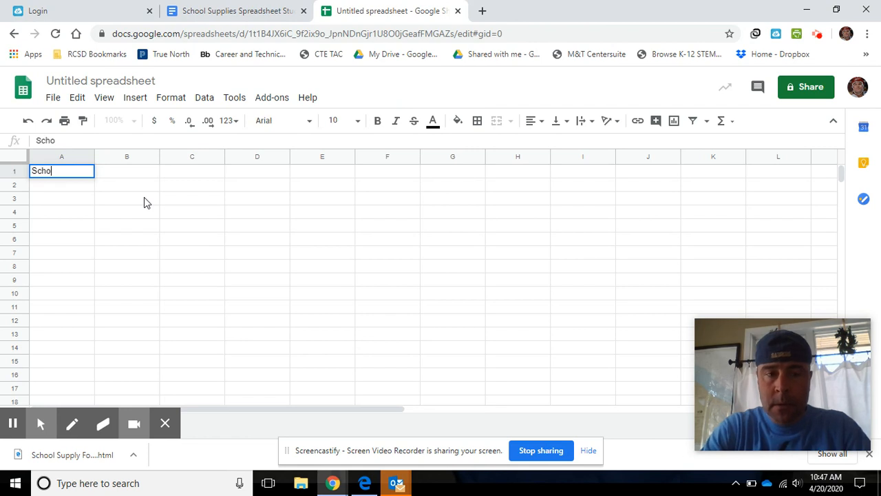
pyautogui.write('ol Suppl')
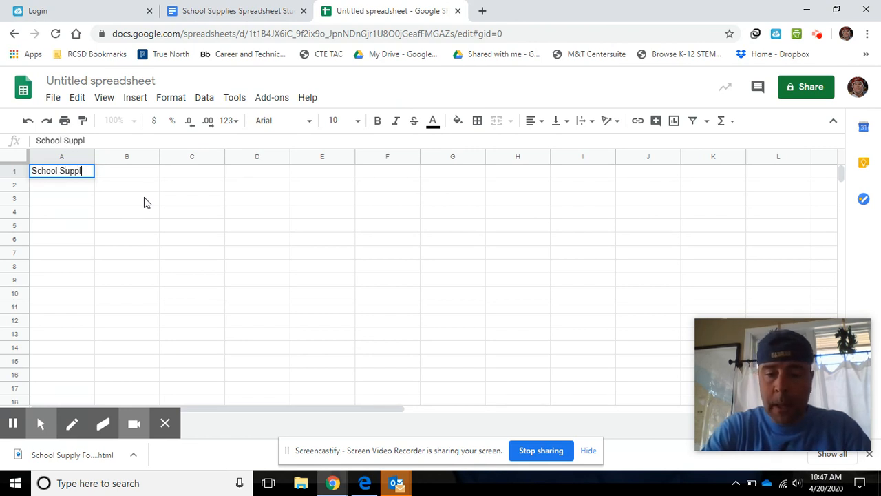
pyautogui.write('ies List')
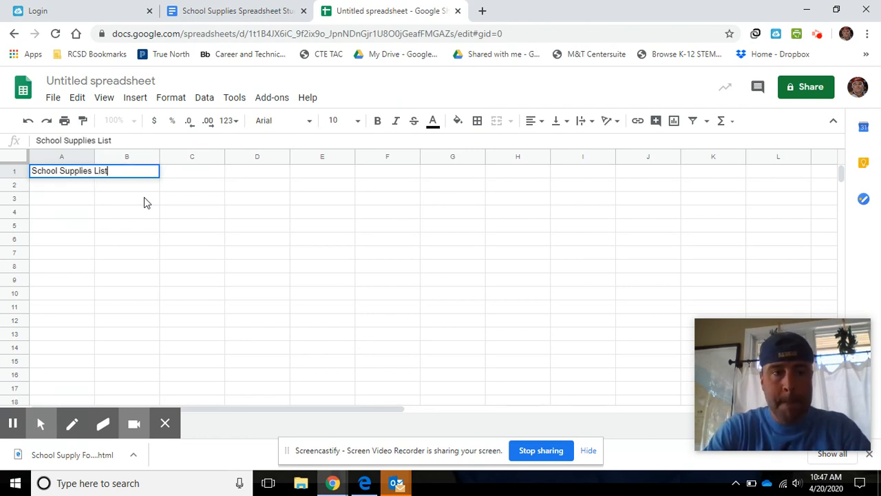
pyautogui.press('Return')
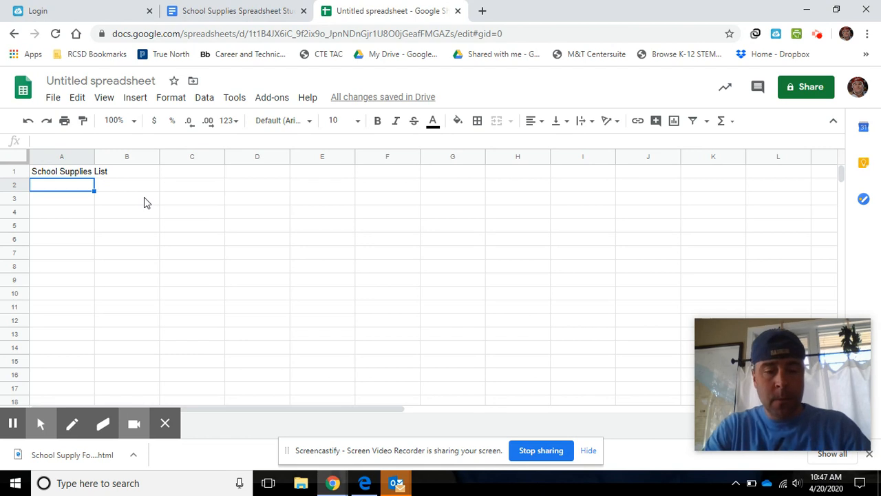
# Enter the column headers "School Supplies" in A2 and "Quantity" in B2
pyautogui.write('School ')
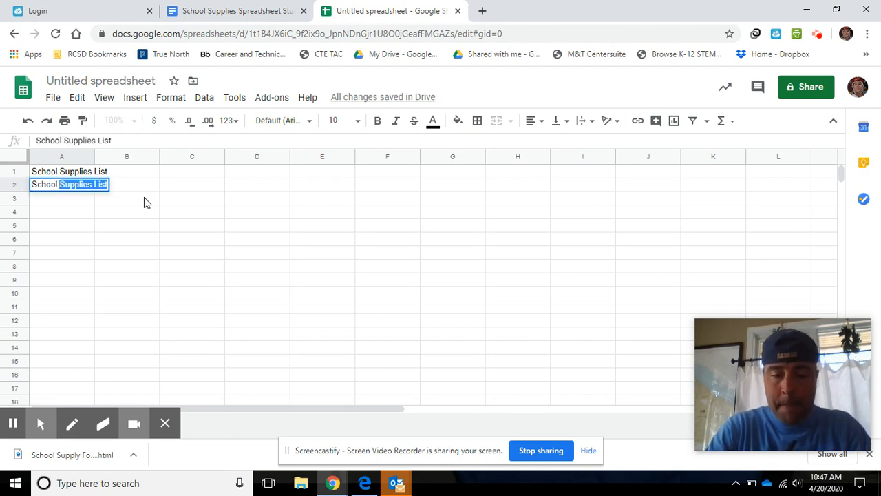
pyautogui.write('Supplies')
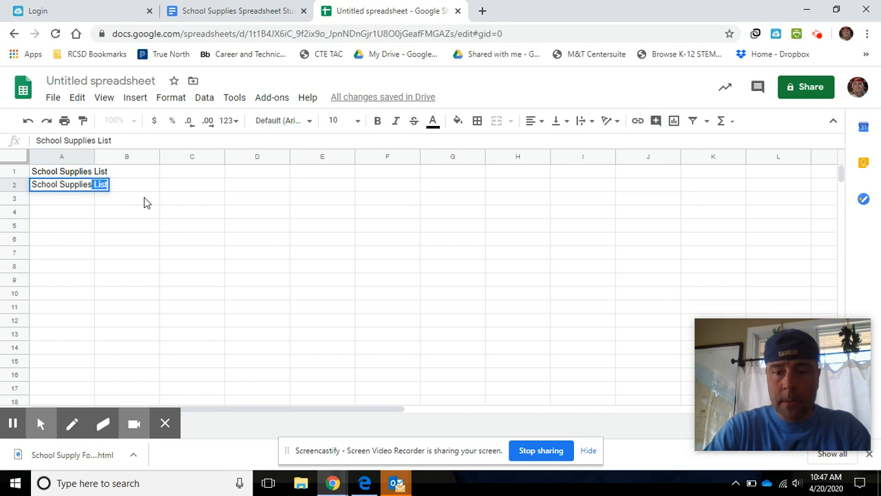
pyautogui.press('BackSpace')
pyautogui.press('Tab')
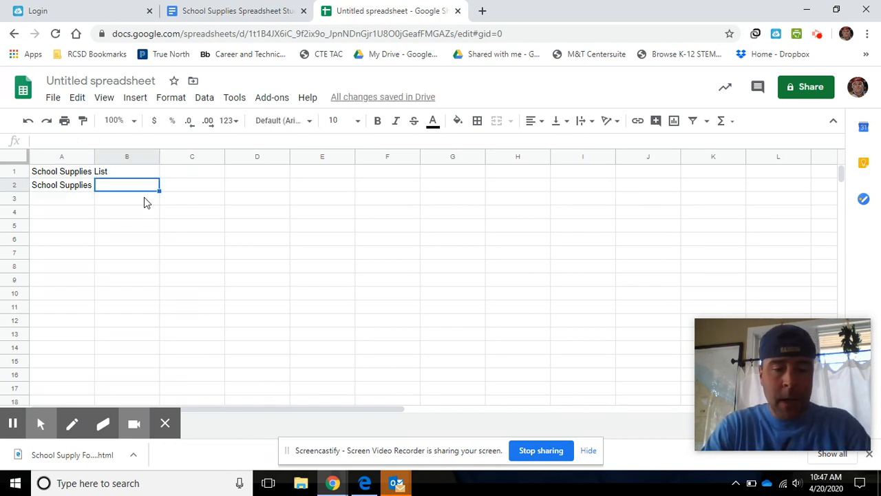
pyautogui.write('Quanti')
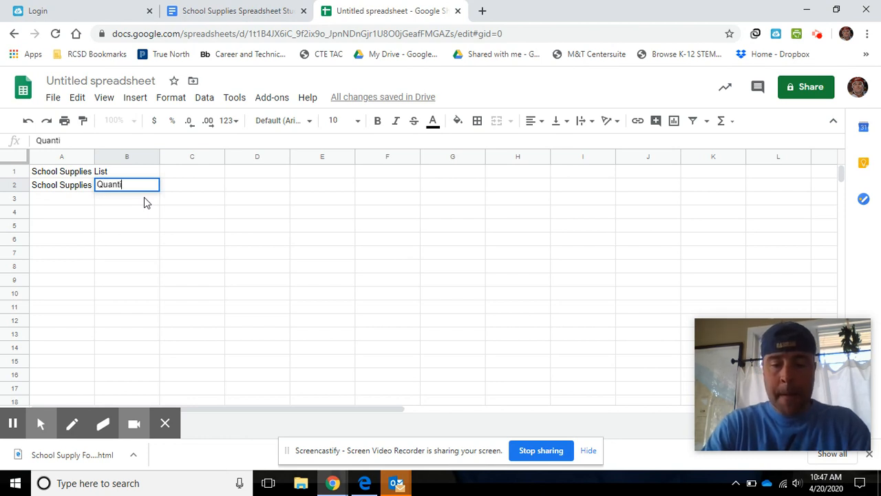
pyautogui.write('ty')
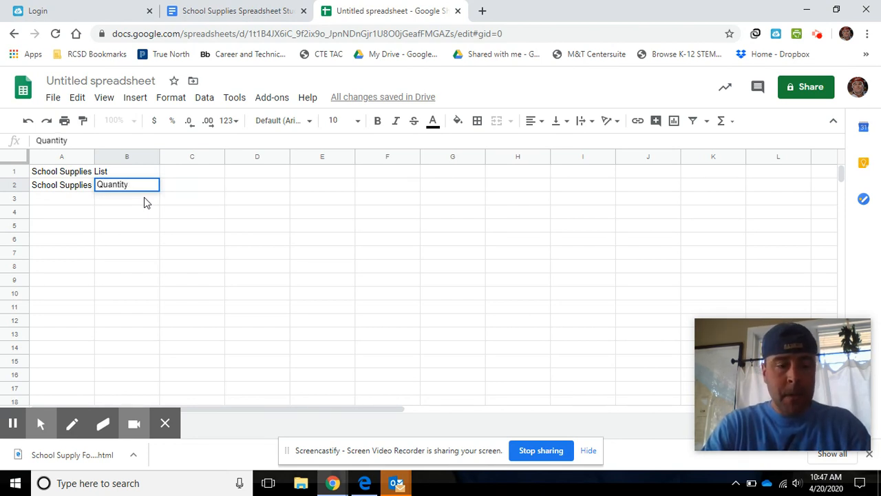
pyautogui.press('Tab')
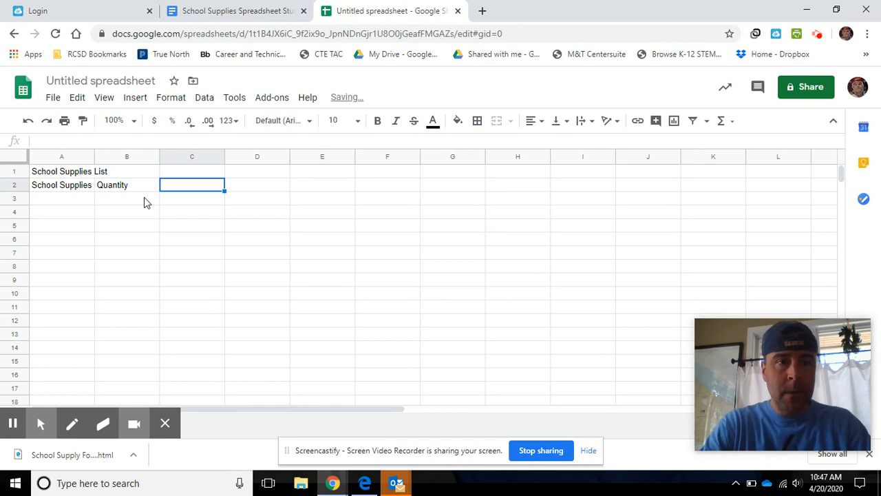
# Enter the column headers "Cost per item" in C2 and "Discount Amount" in D2
pyautogui.write('C')
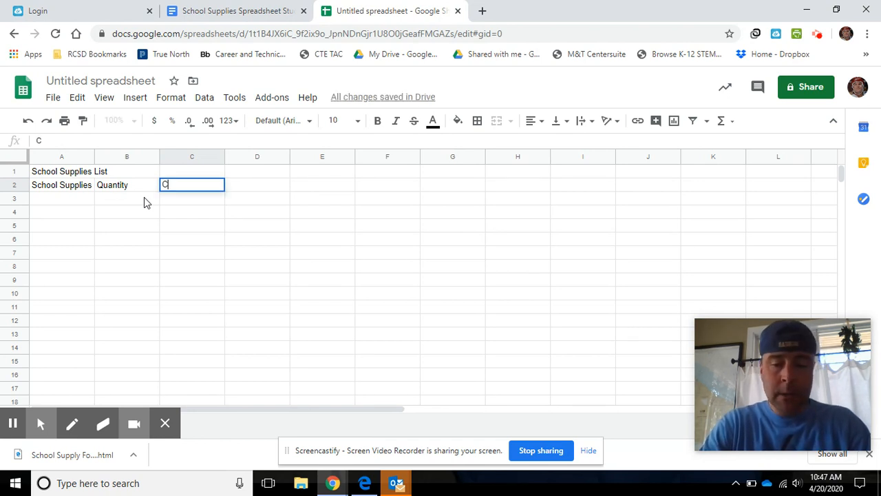
pyautogui.write('ost per')
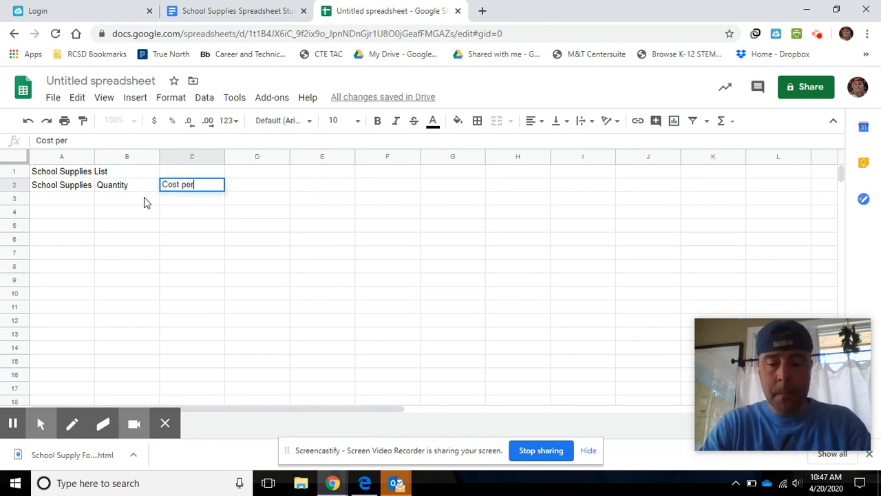
pyautogui.write(' item')
pyautogui.press('Tab')
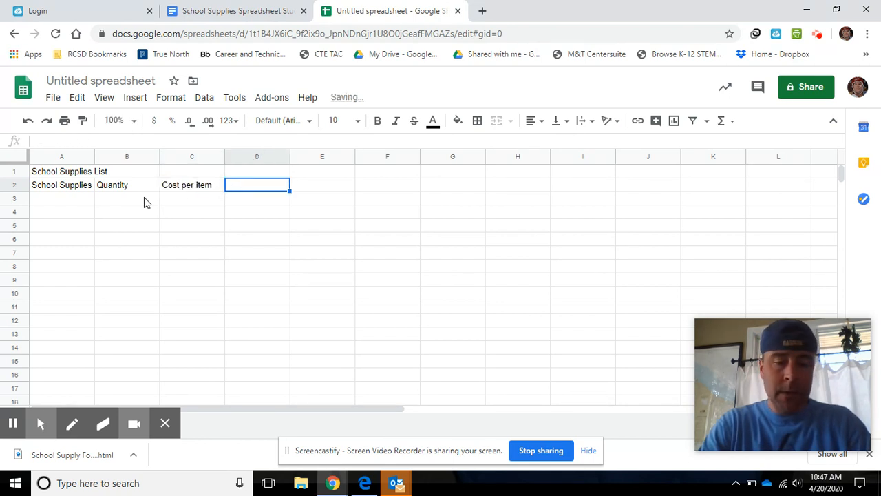
pyautogui.write('Disco')
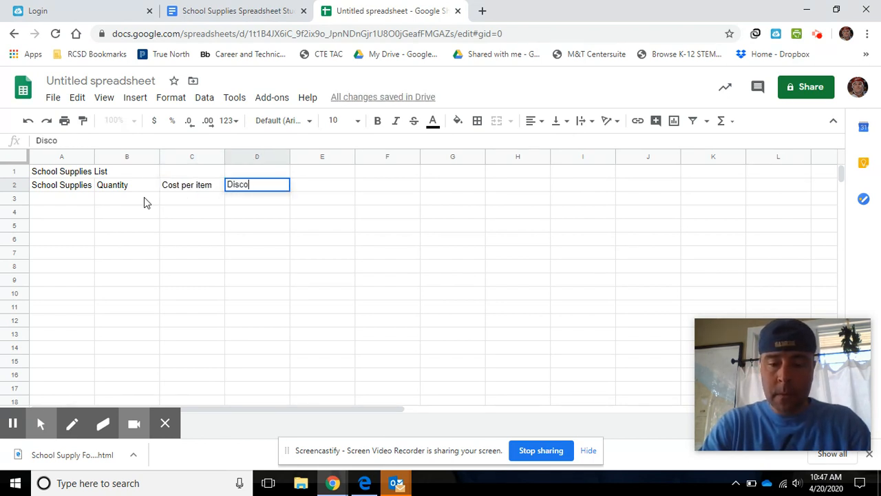
pyautogui.write('unt Amount')
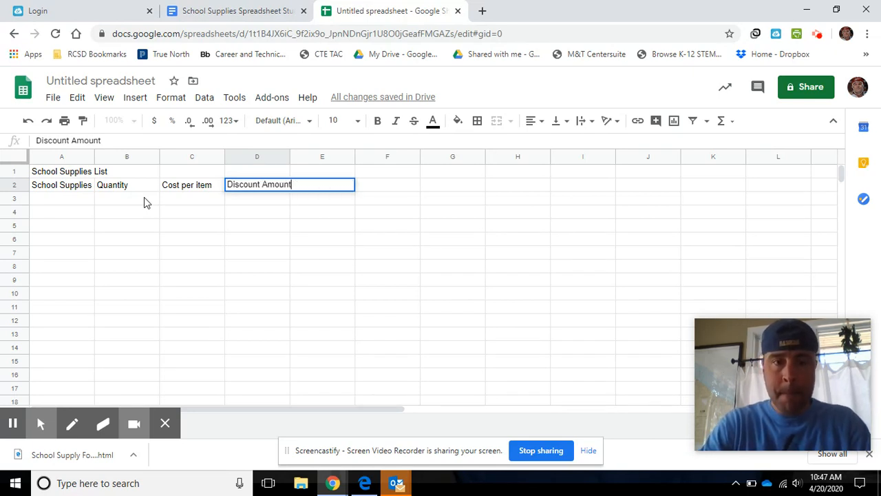
pyautogui.press('Tab')
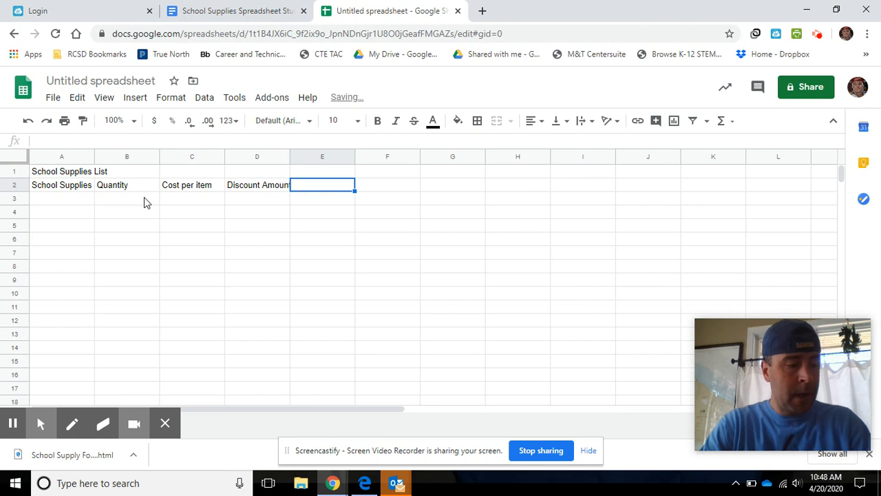
# Enter the column headers "Cost with Discount" in E2 and "Total Cost" in F2
pyautogui.write('Cost')
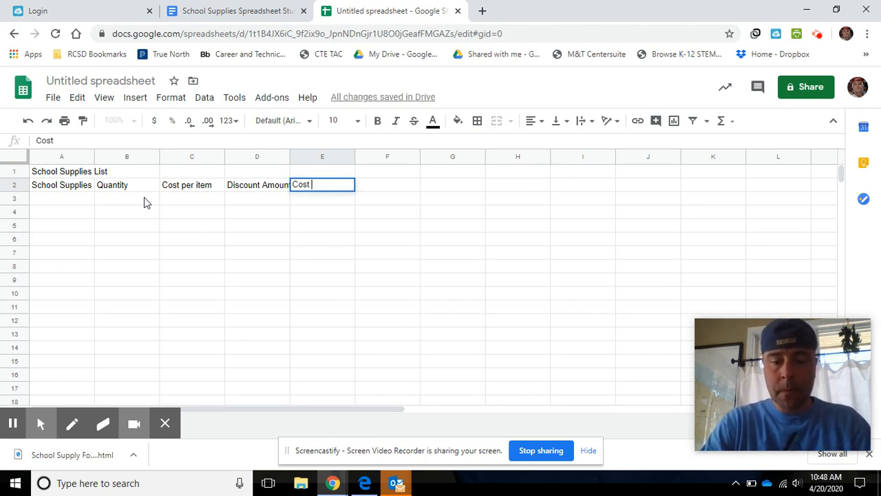
pyautogui.write(' with ')
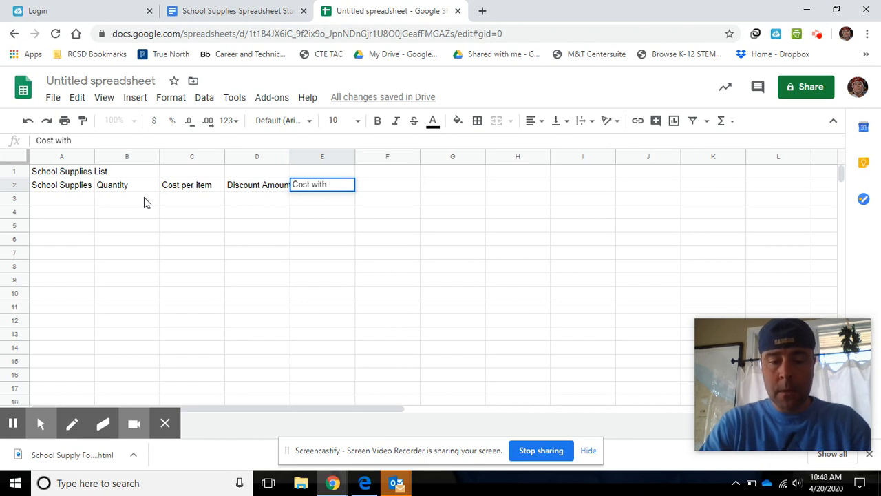
pyautogui.write('Discount')
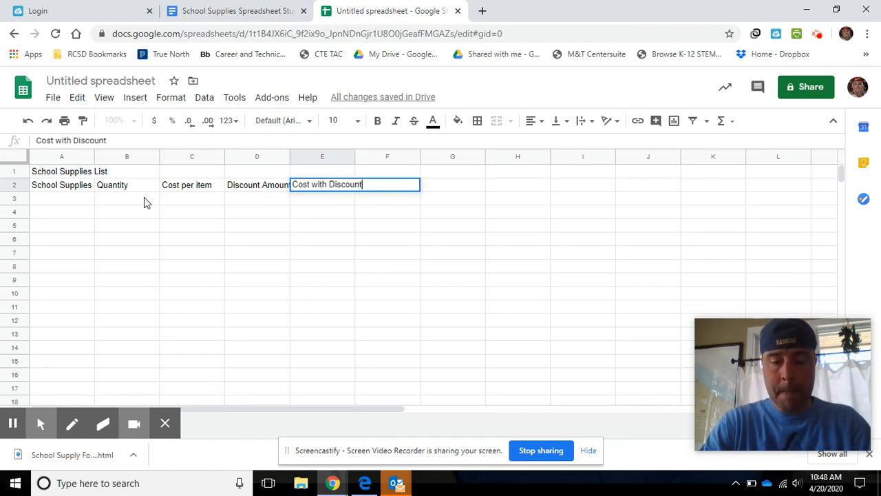
pyautogui.press('Tab')
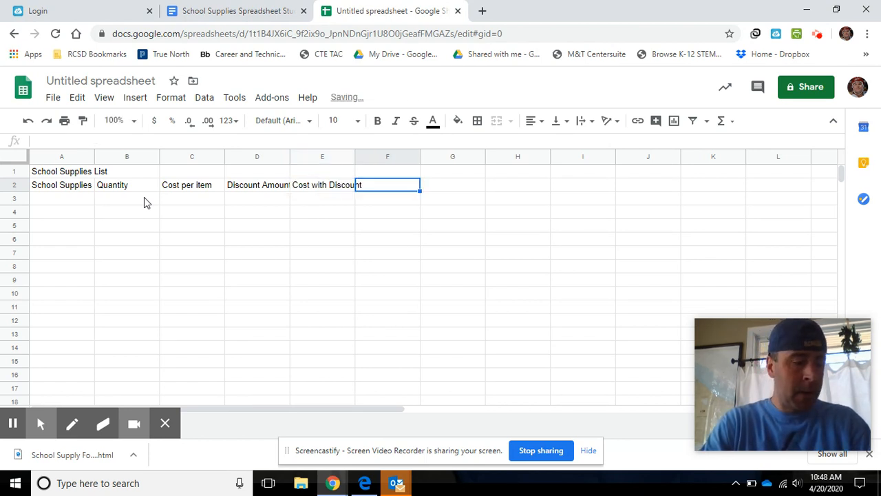
pyautogui.write('Tot')
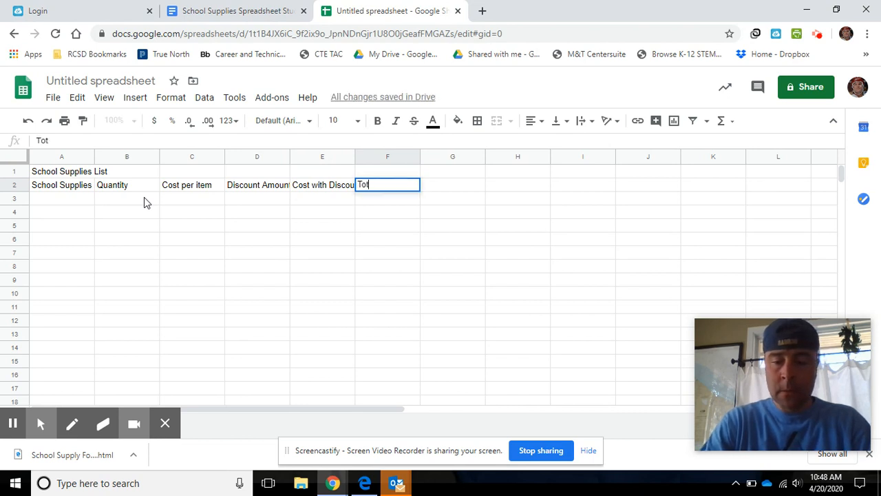
pyautogui.write('al Cost')
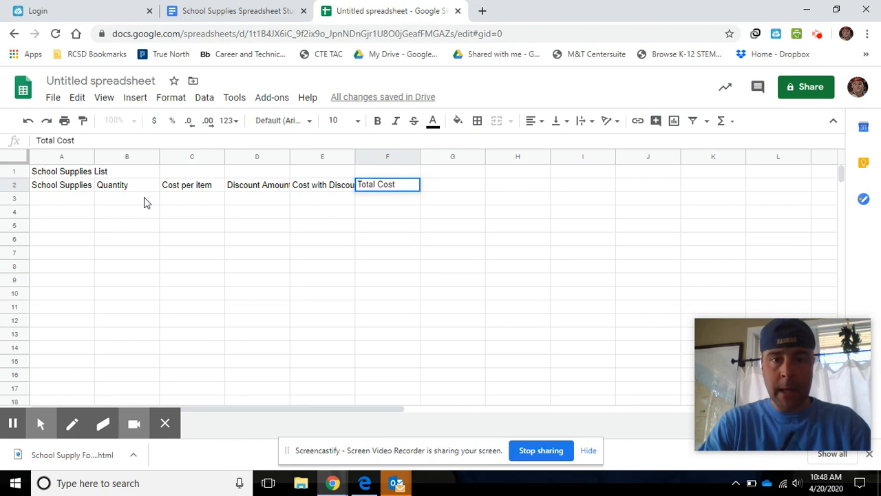
pyautogui.press('Tab')
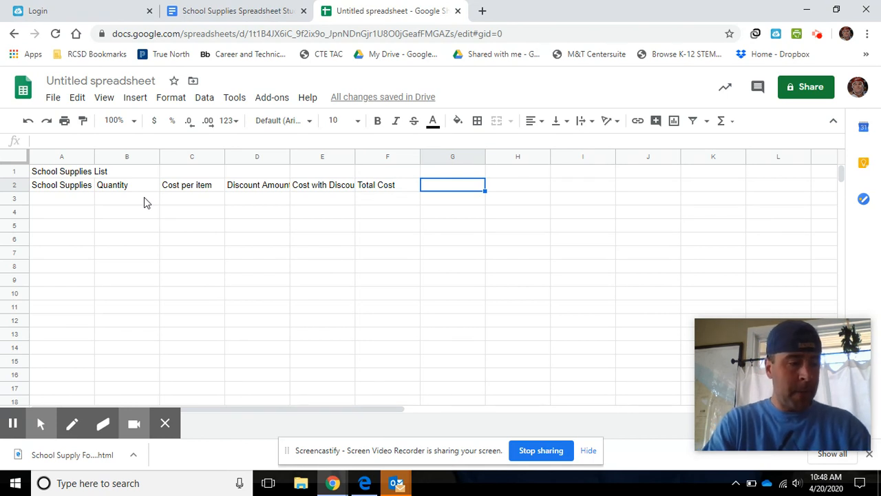
# Enter the column headers "Sale Tax" in G2 and "Total" in H2
pyautogui.write('Sale')
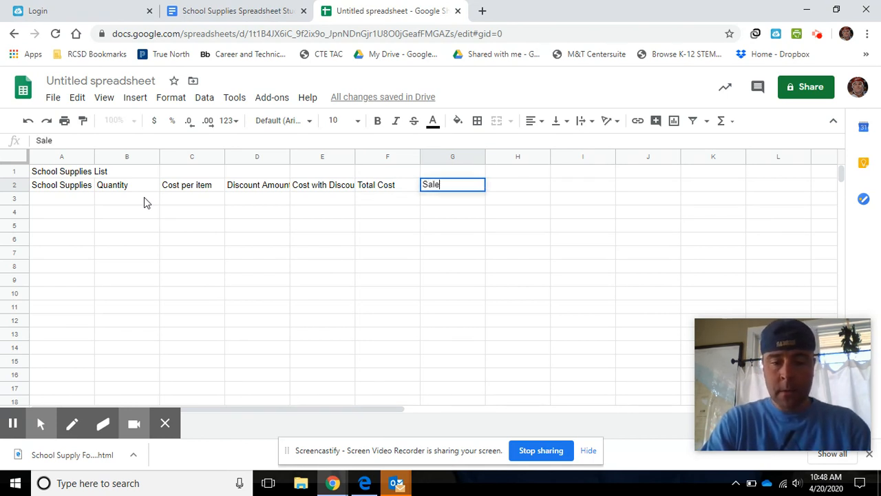
pyautogui.write(' Ta')
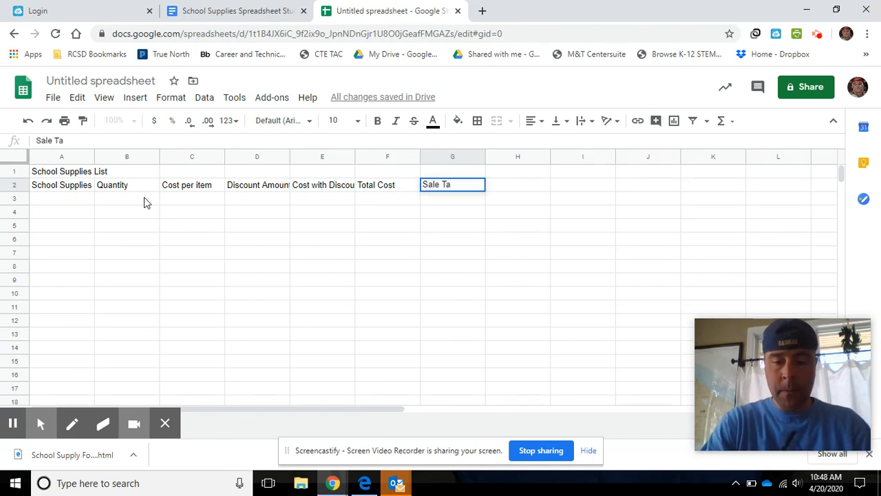
pyautogui.write('x')
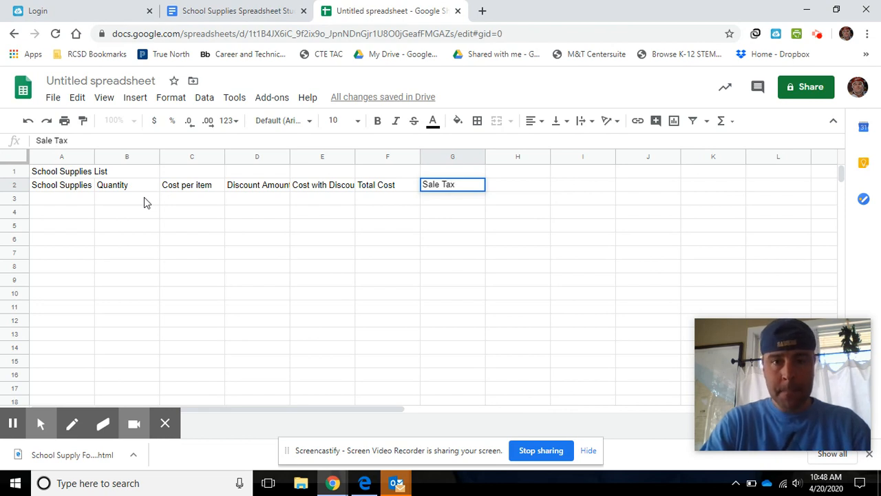
pyautogui.press('Tab')
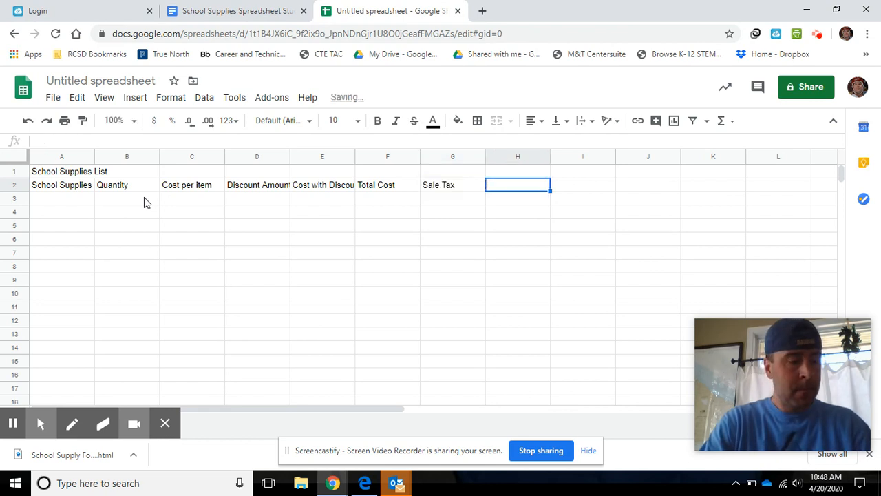
pyautogui.write('T')
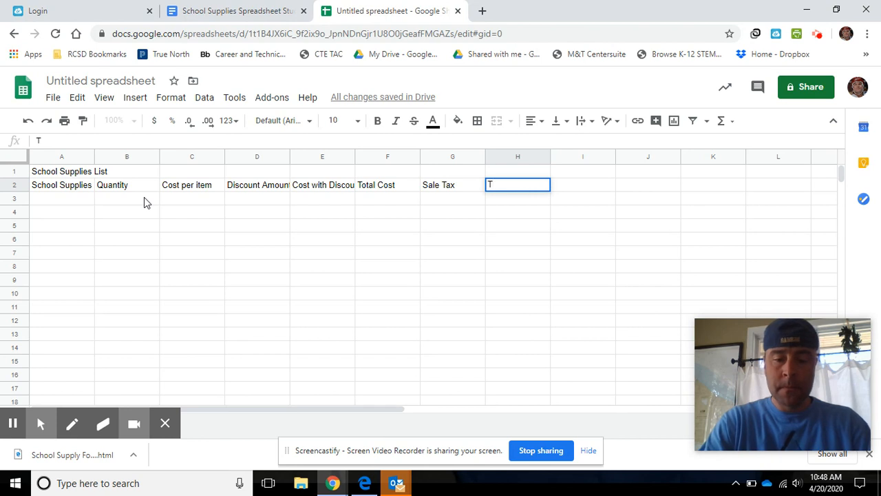
pyautogui.write('otal')
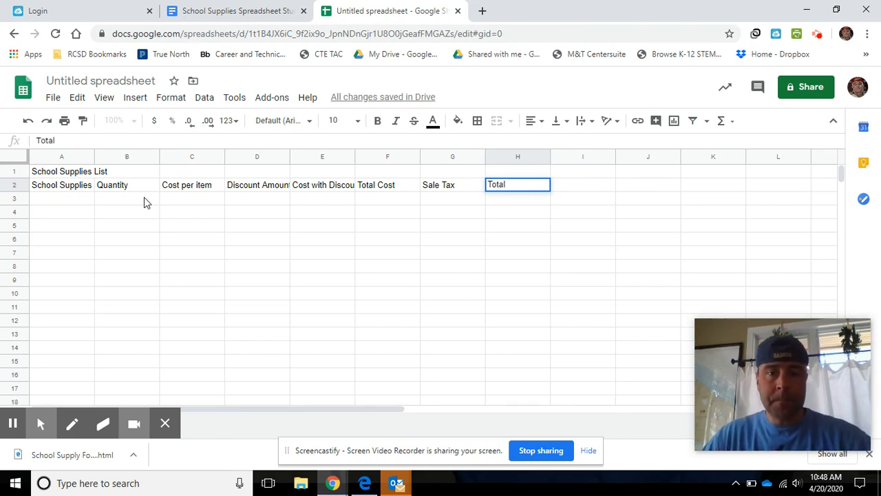
# Format the title row A1:H1 with bold text, a medium grey fill and font size 14
pyautogui.click(80, 173)
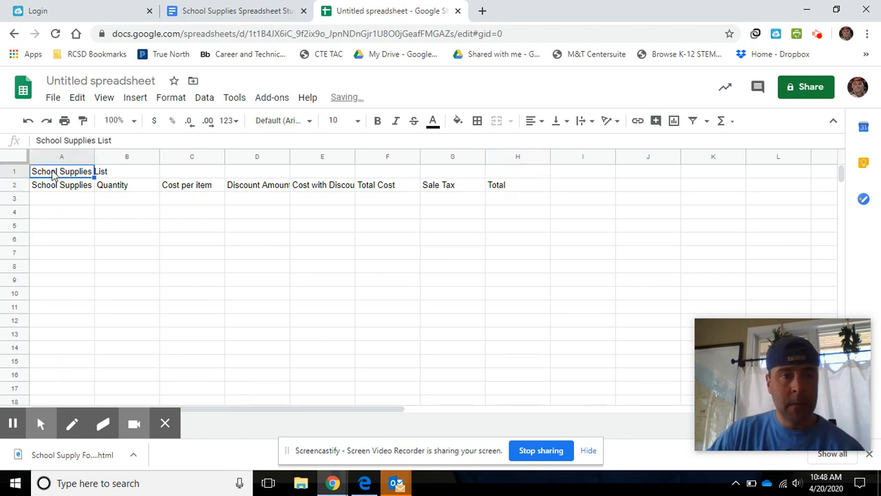
pyautogui.moveTo(62, 176); pyautogui.dragTo(522, 180)
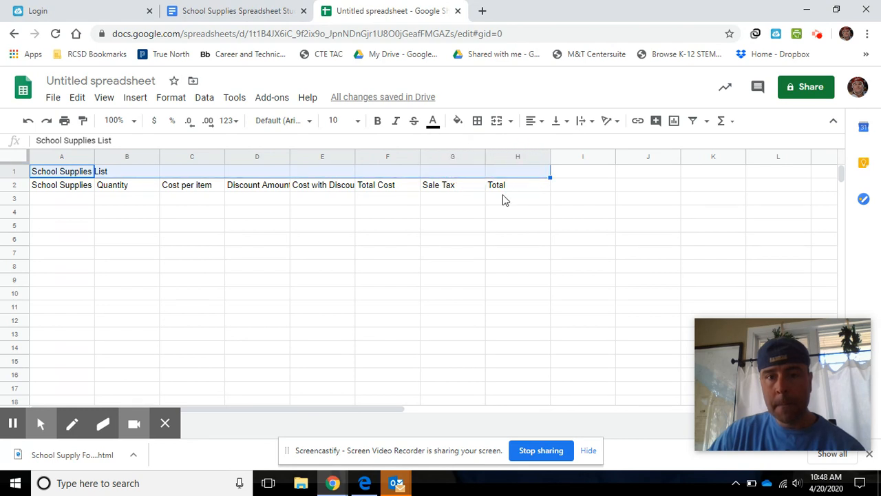
pyautogui.click(379, 121)
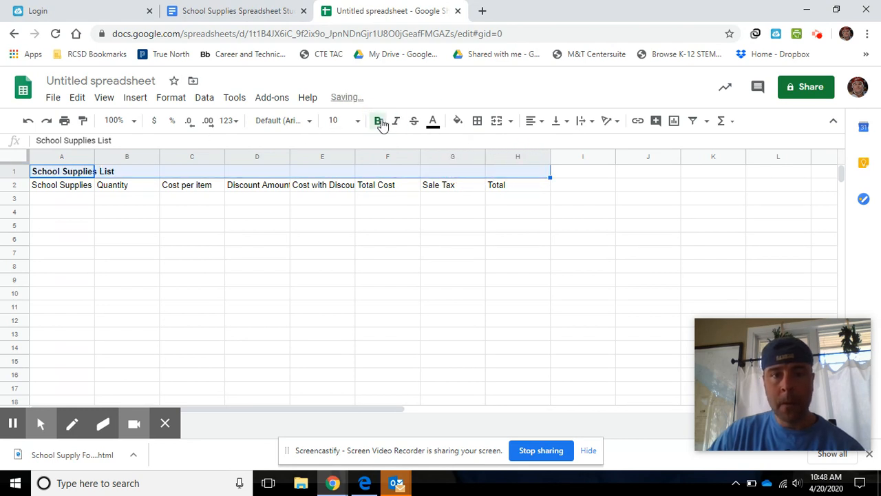
pyautogui.click(458, 123)
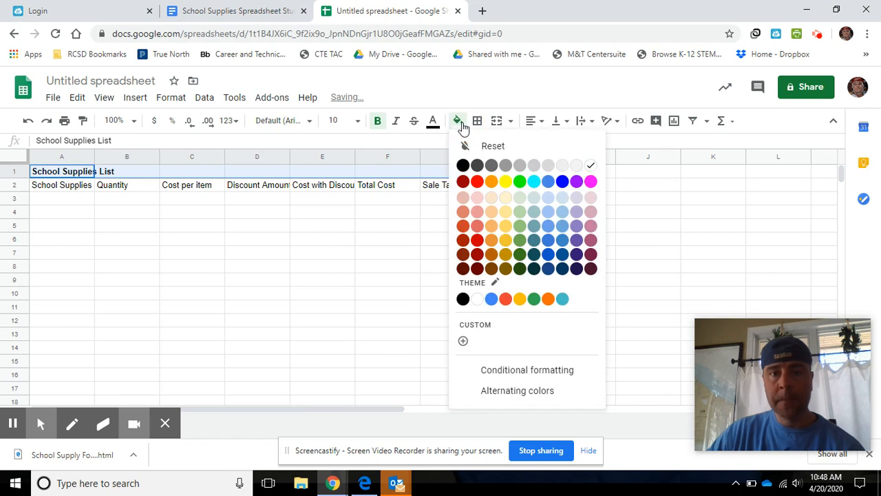
pyautogui.click(520, 165)
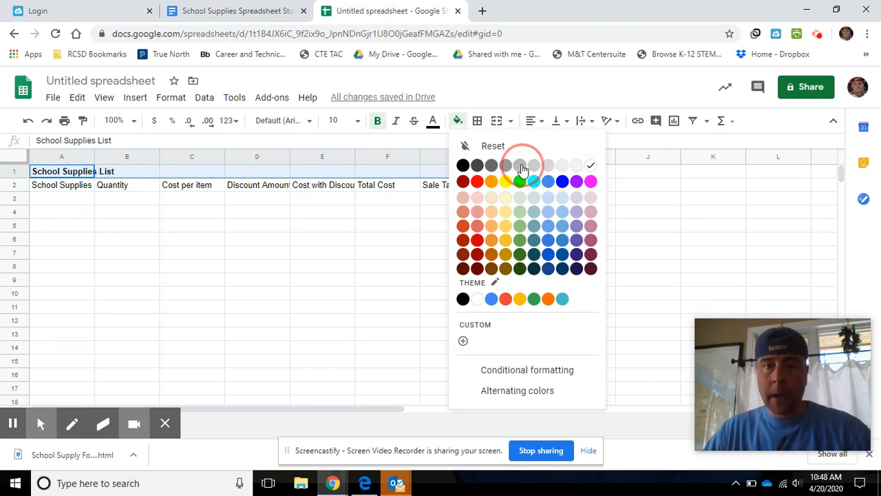
pyautogui.click(357, 120)
pyautogui.click(337, 288)
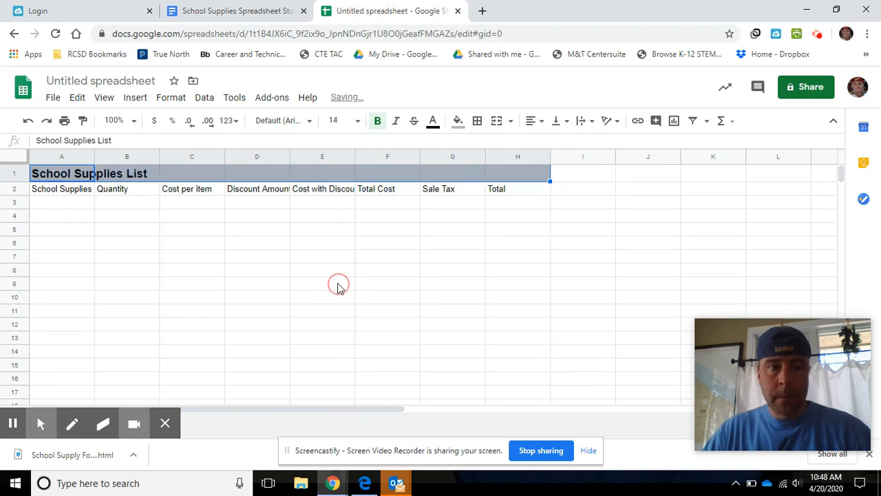
# Center the title "School Supplies List" and merge cells A1:H1 horizontally
pyautogui.click(534, 123)
pyautogui.click(548, 144)
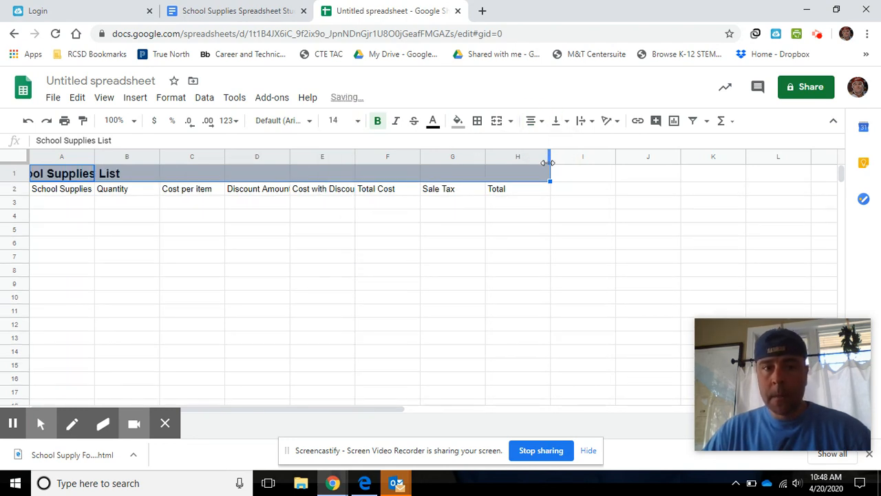
pyautogui.click(546, 122)
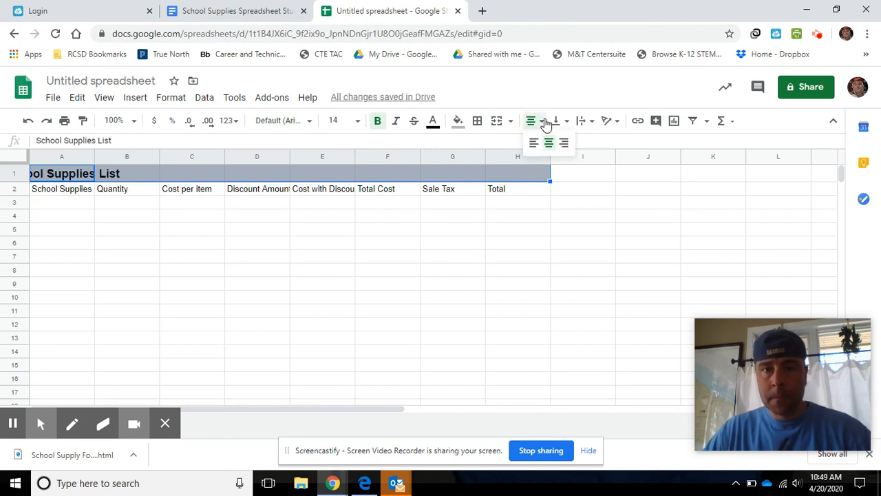
pyautogui.click(546, 124)
pyautogui.moveTo(72, 177); pyautogui.dragTo(489, 172)
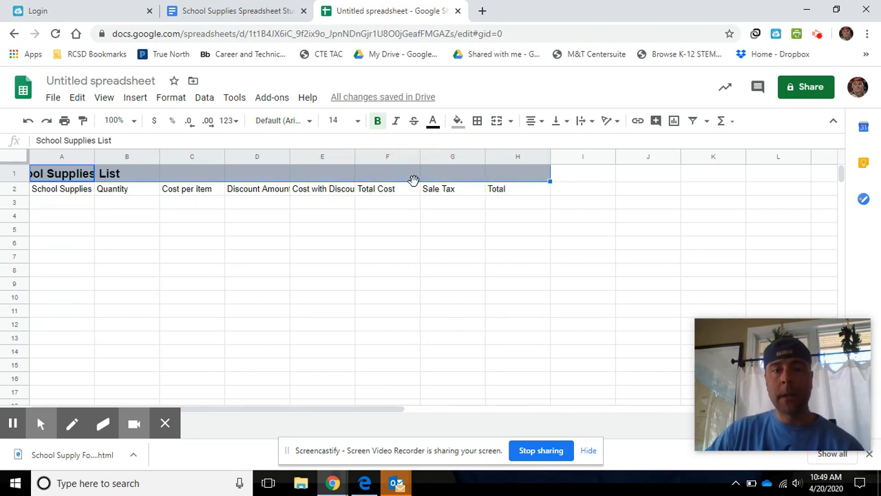
pyautogui.click(166, 99)
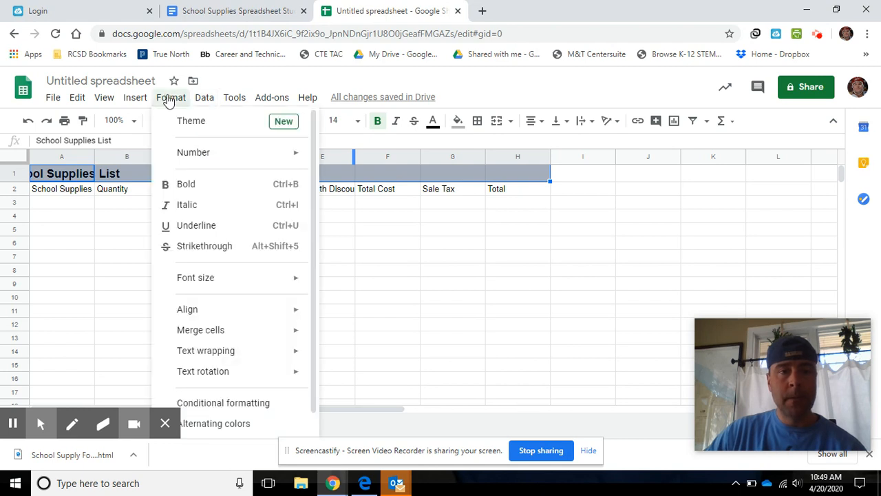
pyautogui.moveTo(197, 334)
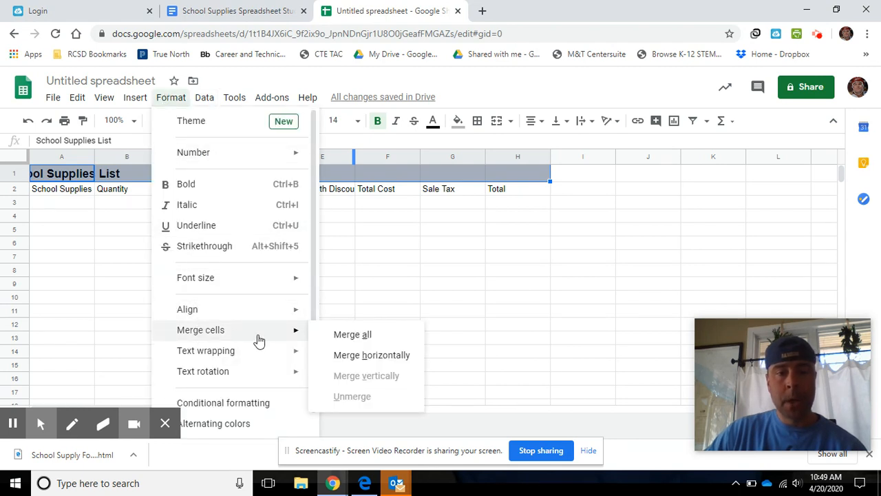
pyautogui.click(371, 355)
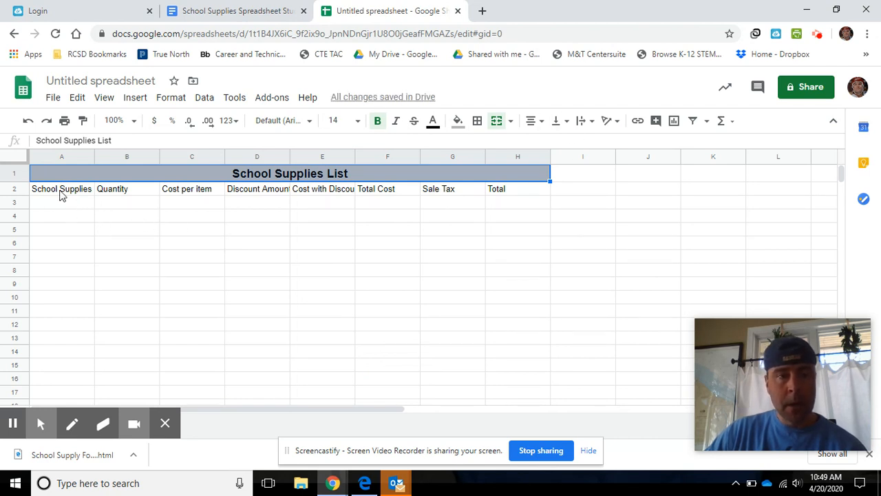
# Fit the column widths to their headers by widening columns A, D and E and slightly narrowing column B
pyautogui.moveTo(94, 159); pyautogui.dragTo(110, 159)
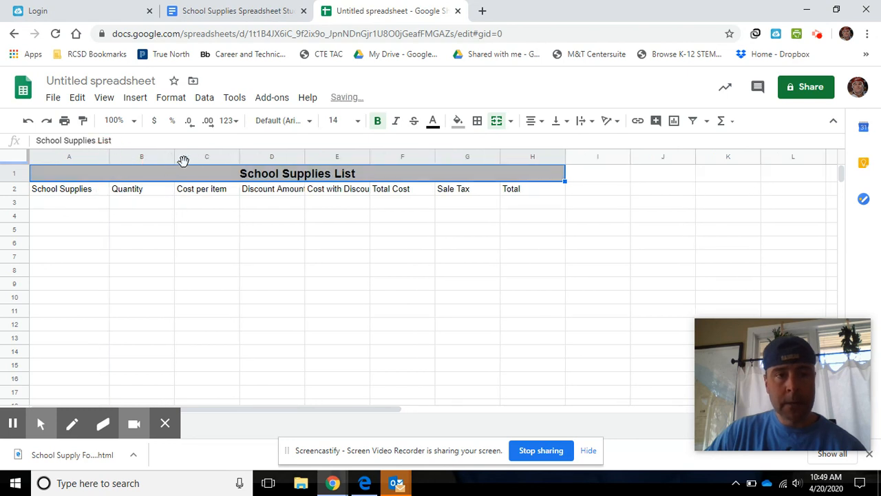
pyautogui.moveTo(173, 159); pyautogui.dragTo(168, 161)
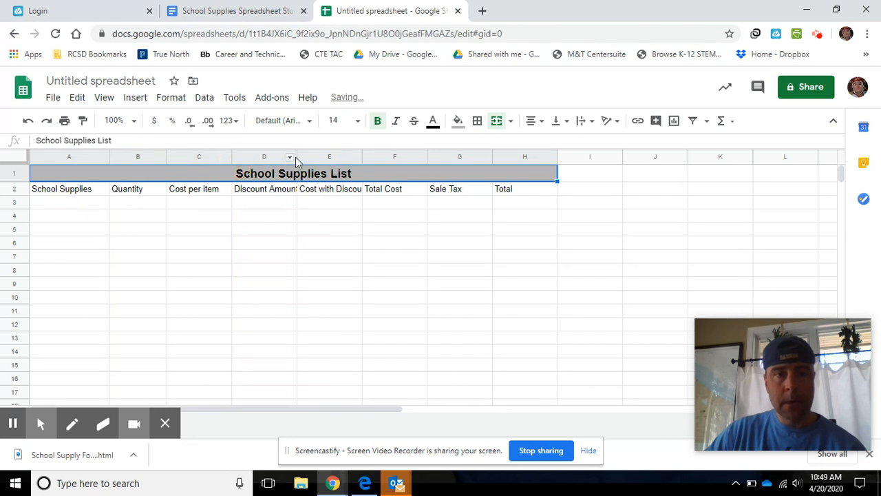
pyautogui.moveTo(298, 157); pyautogui.dragTo(315, 158)
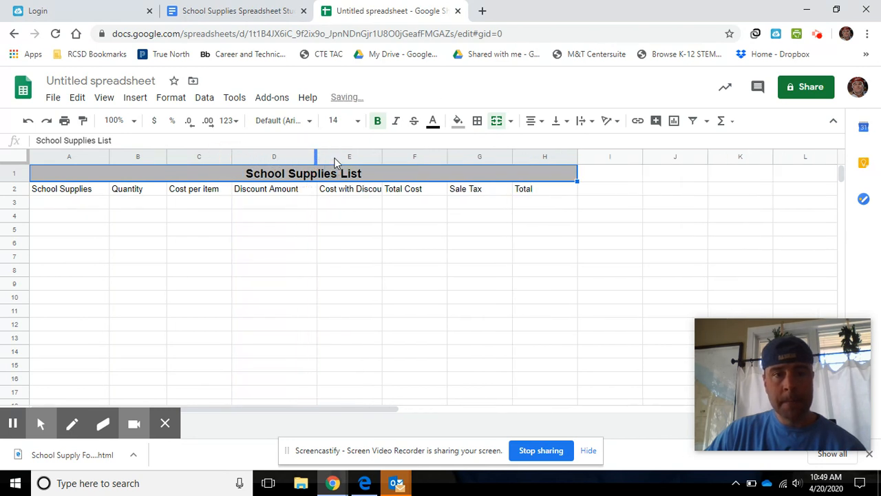
pyautogui.moveTo(382, 157); pyautogui.dragTo(407, 158)
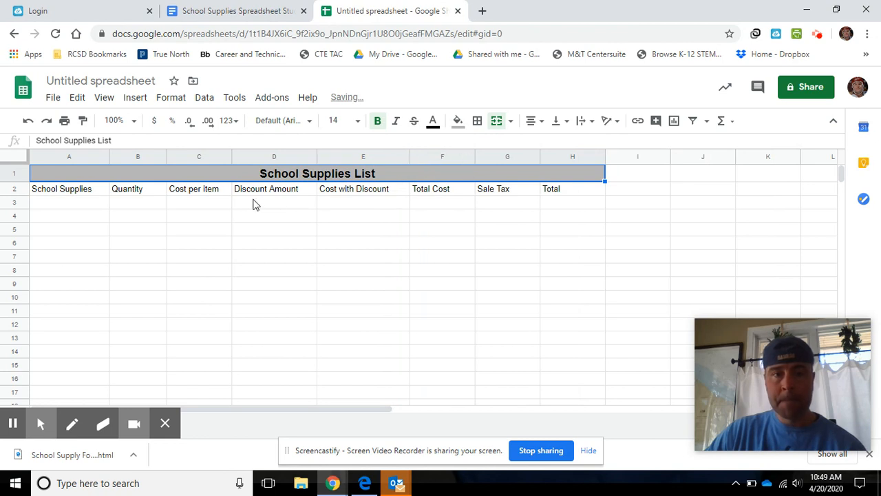
# Make the column headers in A2:H2 bold and give them a slightly lighter grey fill than the title row
pyautogui.moveTo(60, 195); pyautogui.dragTo(561, 194)
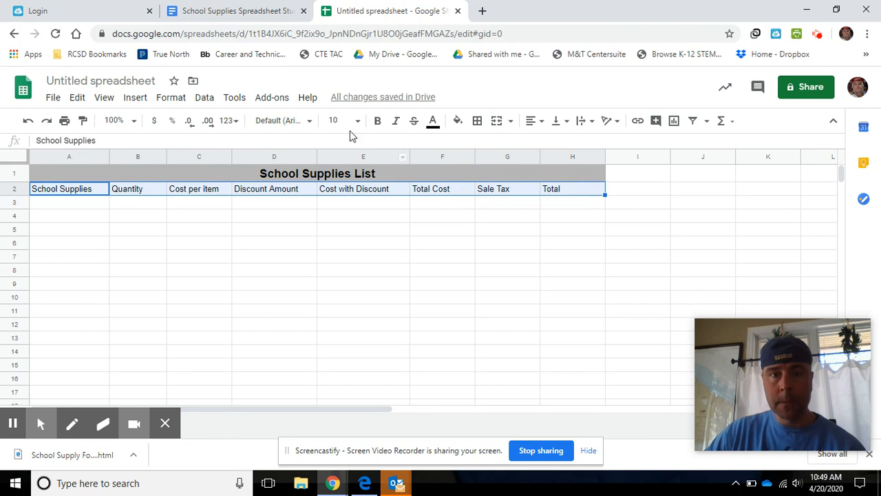
pyautogui.click(377, 121)
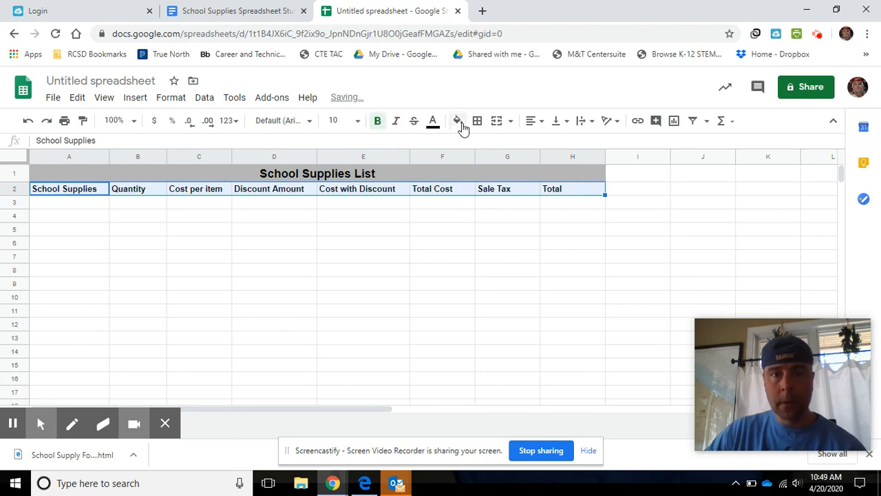
pyautogui.click(458, 122)
pyautogui.click(534, 166)
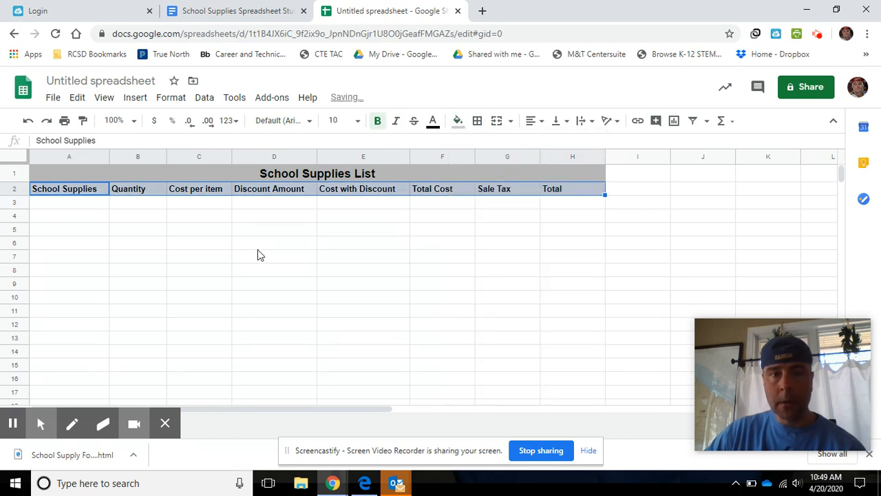
pyautogui.click(258, 245)
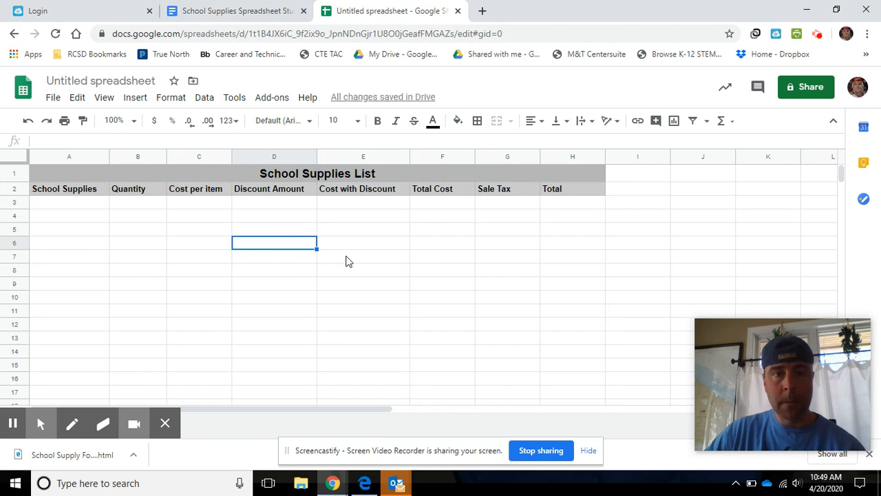
# Rename the spreadsheet file "School Supplies List"
pyautogui.click(80, 205)
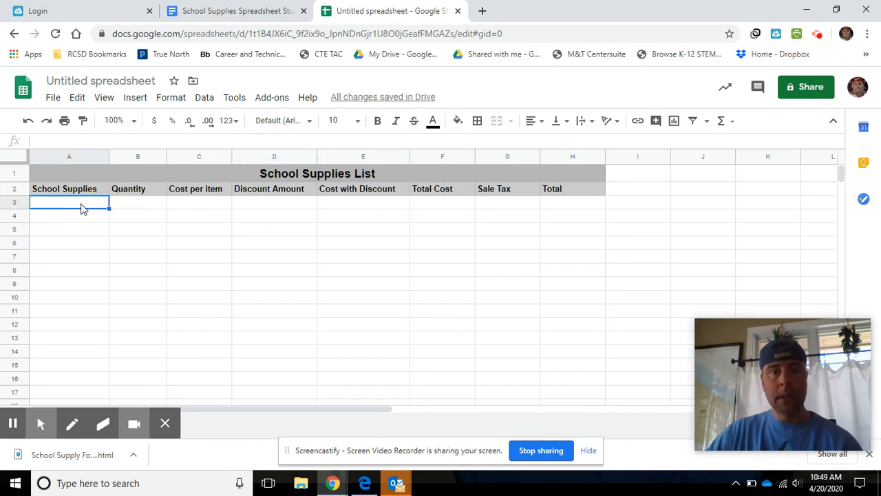
pyautogui.click(91, 81)
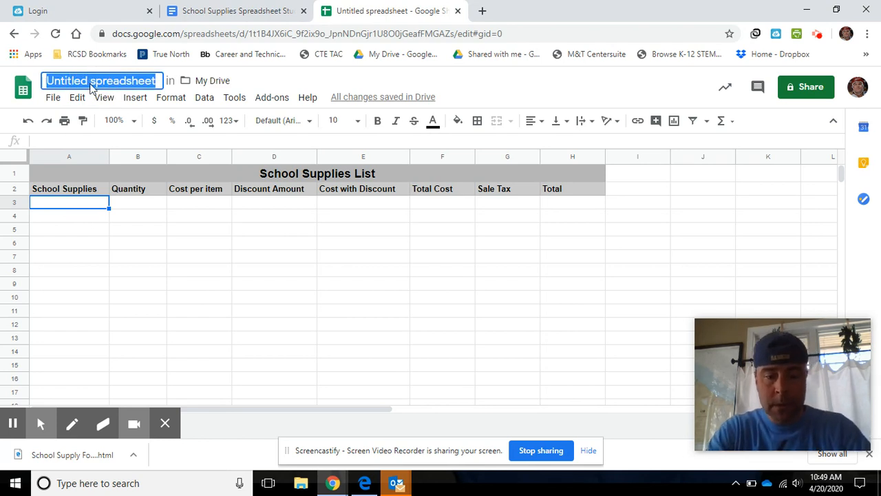
pyautogui.write('School Su')
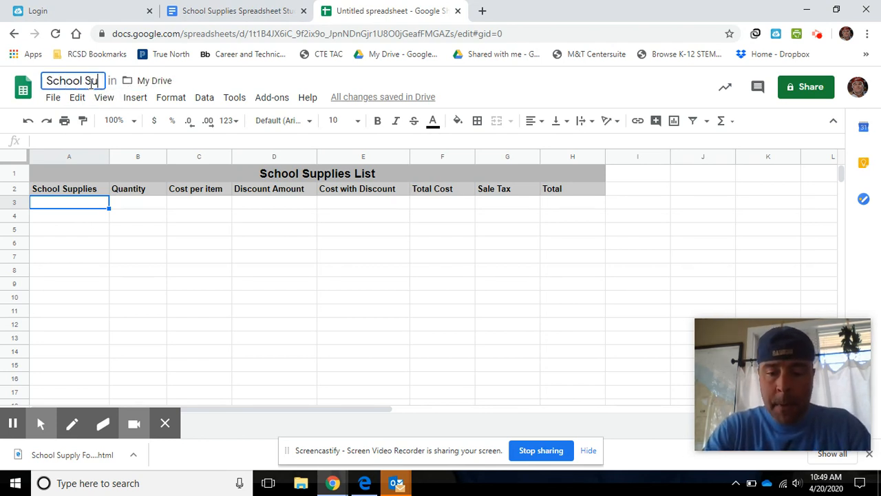
pyautogui.write('pplies List')
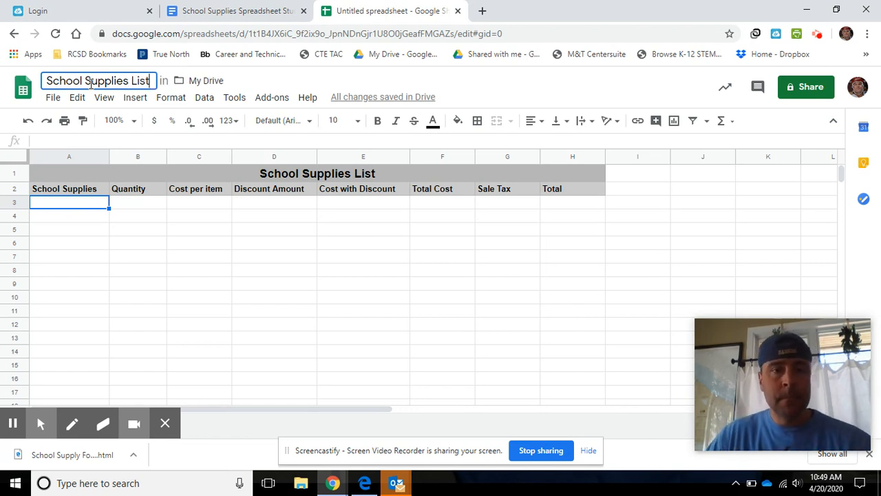
pyautogui.press('Return')
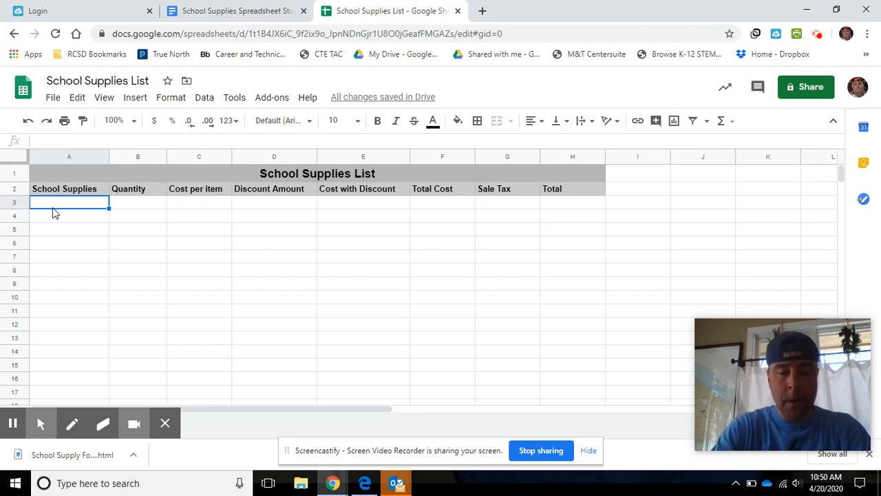
# Enter the supply items Backpack in A3 and Notebook Paper in A4 of the School Supplies column
pyautogui.write('Back P')
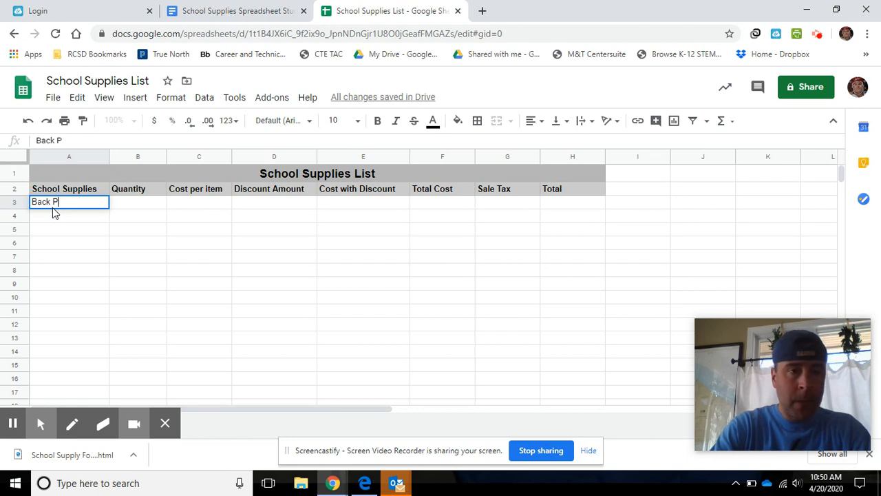
pyautogui.press('BackSpace')
pyautogui.press('BackSpace')
pyautogui.write('pack')
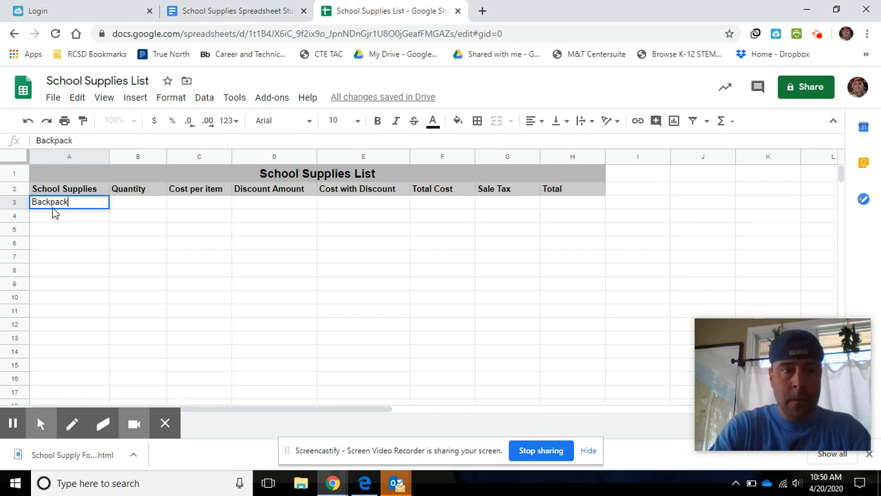
pyautogui.press('Return')
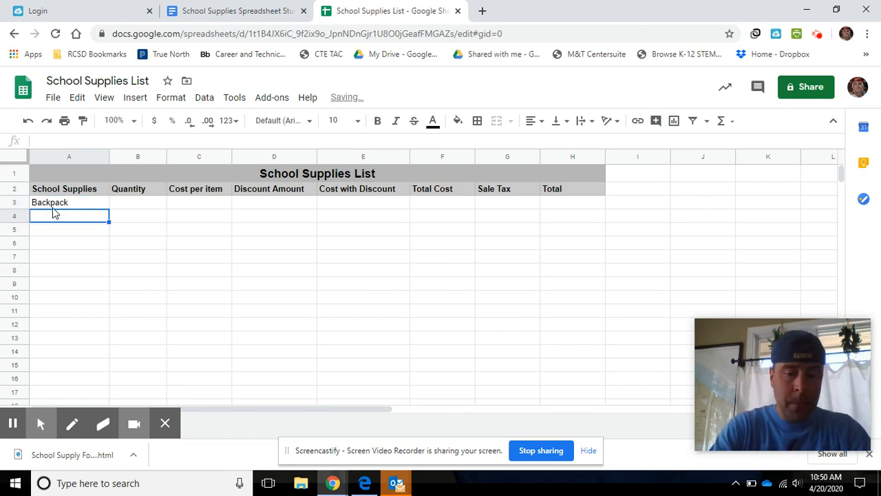
pyautogui.write('Noteboo')
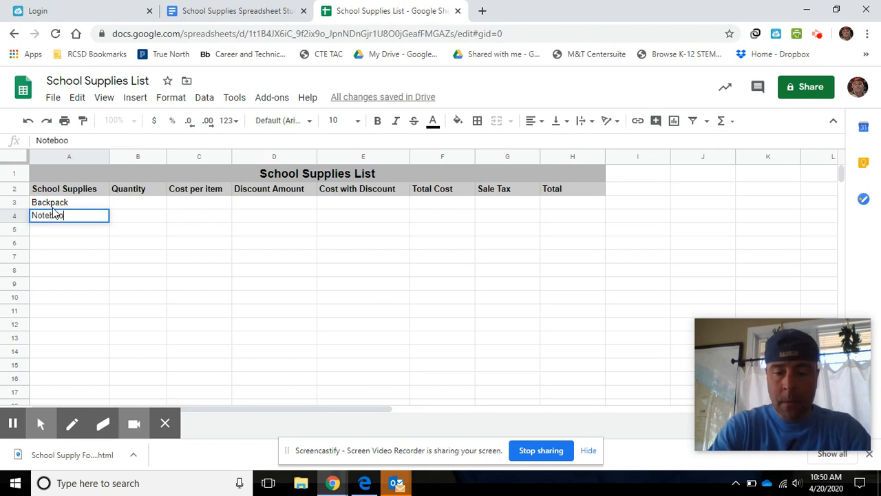
pyautogui.write('k Paper')
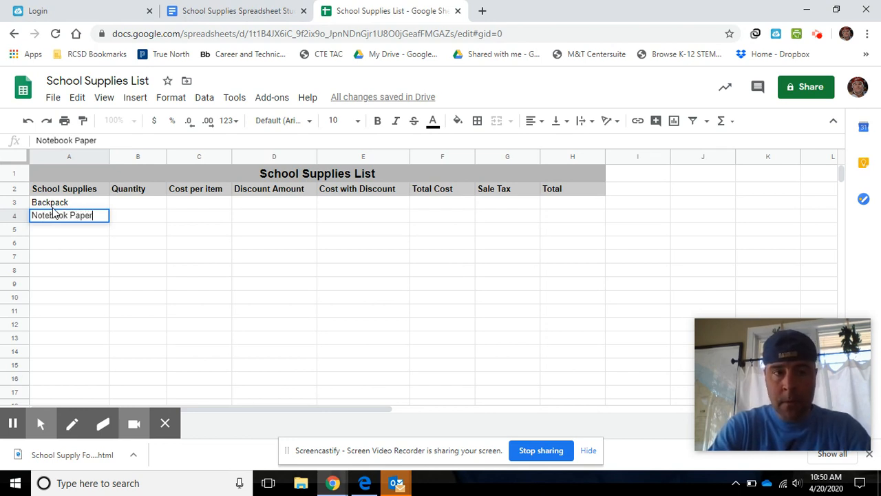
pyautogui.press('Return')
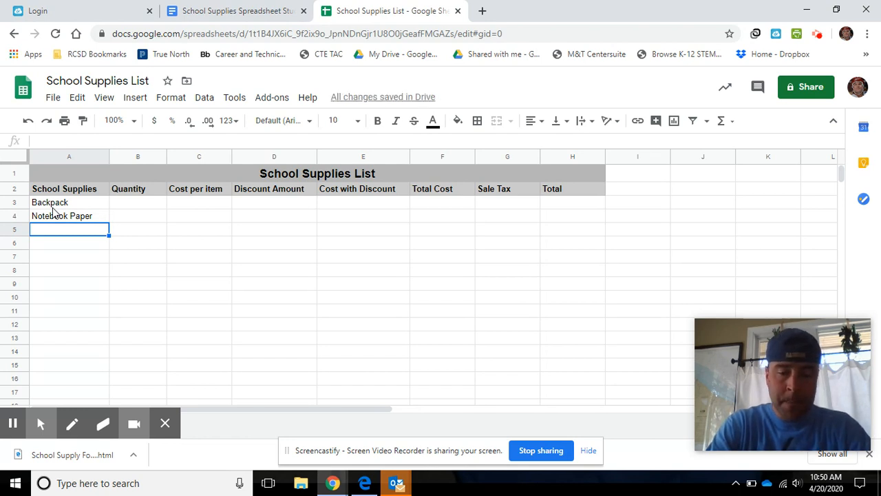
# Add Binders in A5 and Pen in A6 to the School Supplies column
pyautogui.write('Bin')
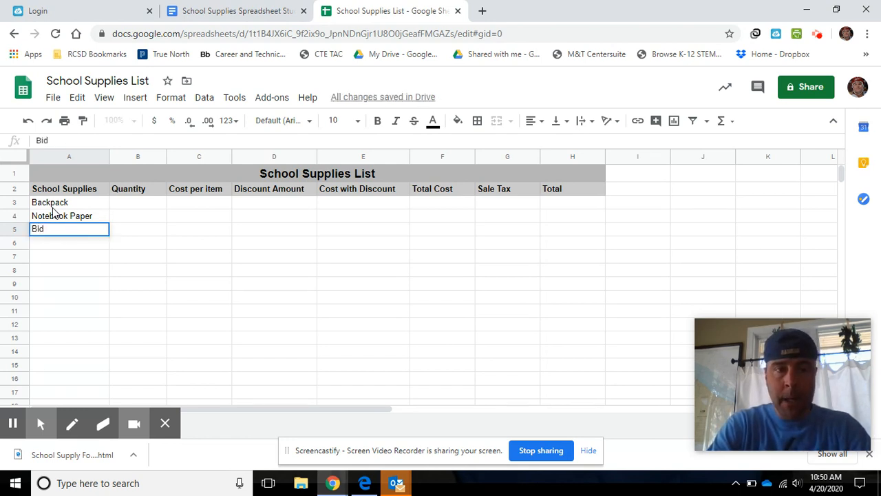
pyautogui.write('d')
pyautogui.press('BackSpace')
pyautogui.write('nders')
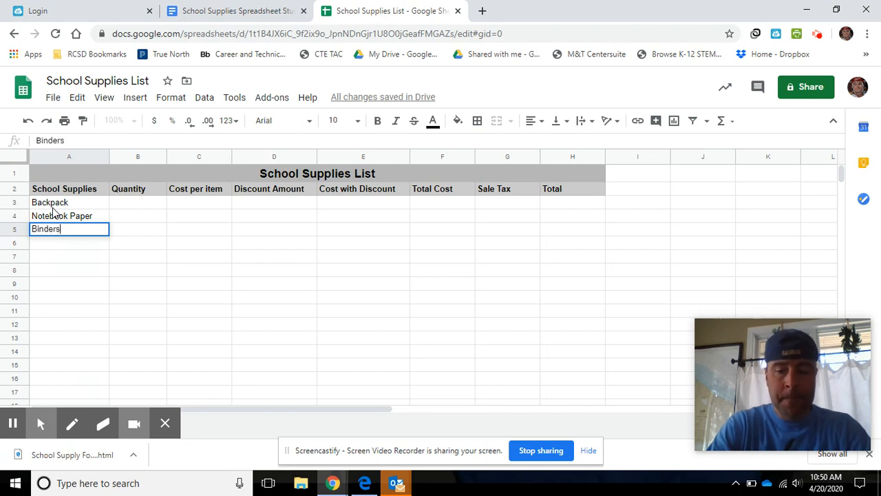
pyautogui.press('Return')
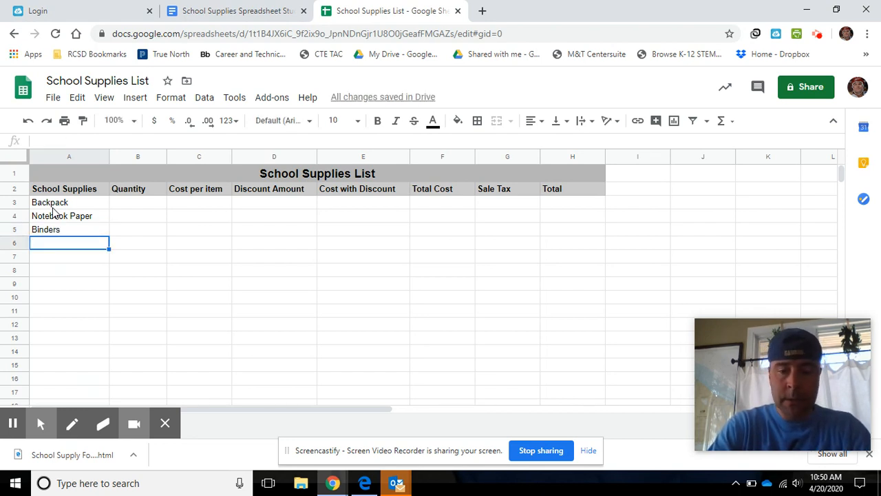
pyautogui.write('Pen')
pyautogui.press('Return')
# Add Pencil in A7 and Class Organizer in A8 to the School Supplies column
pyautogui.write('P')
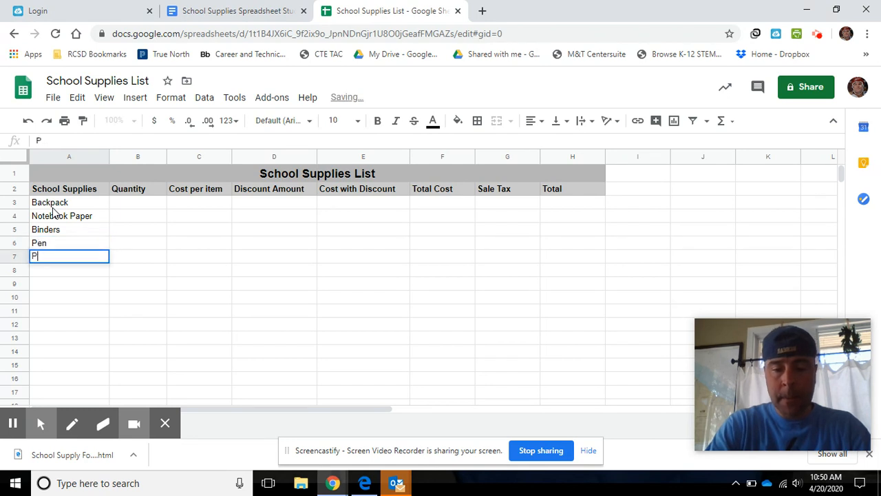
pyautogui.write('encils')
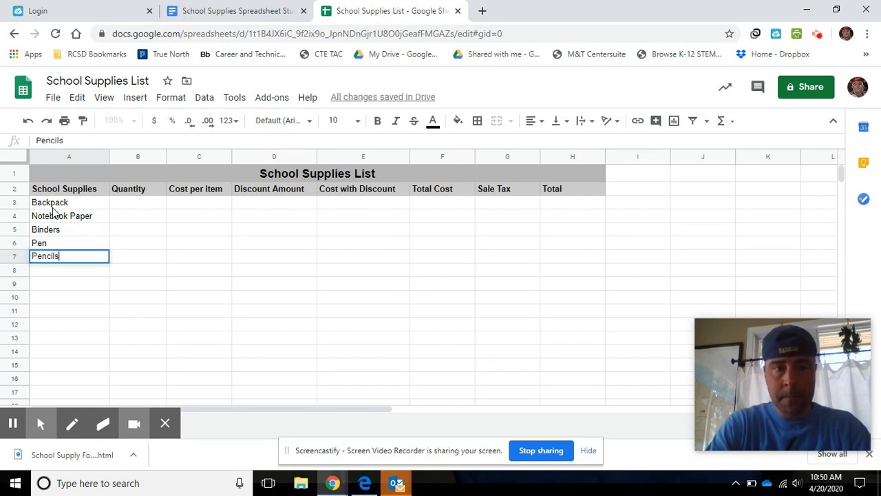
pyautogui.press('BackSpace')
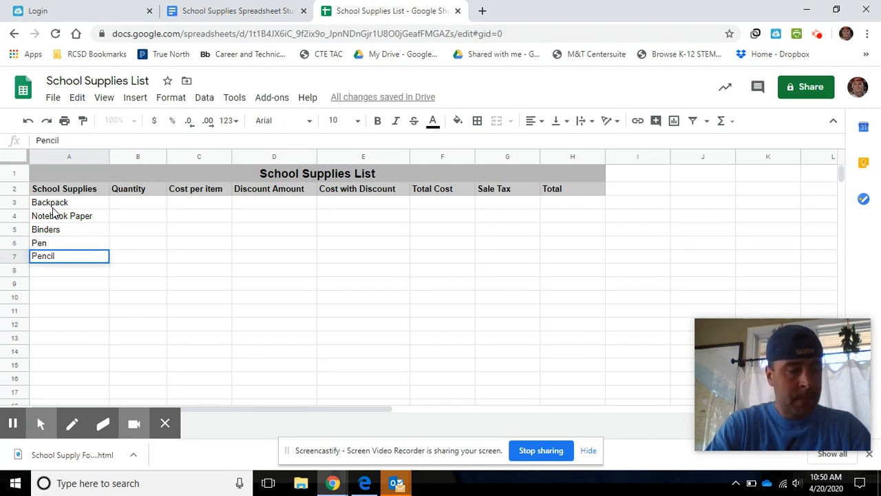
pyautogui.press('Return')
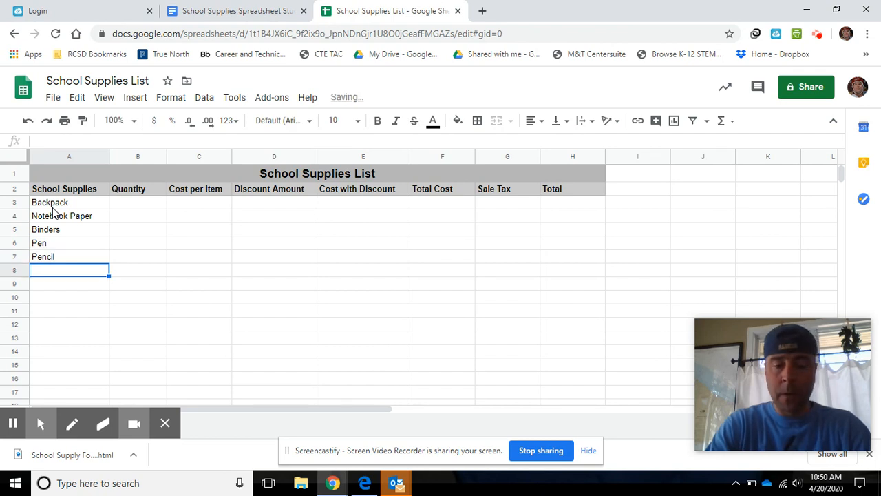
pyautogui.write('Class')
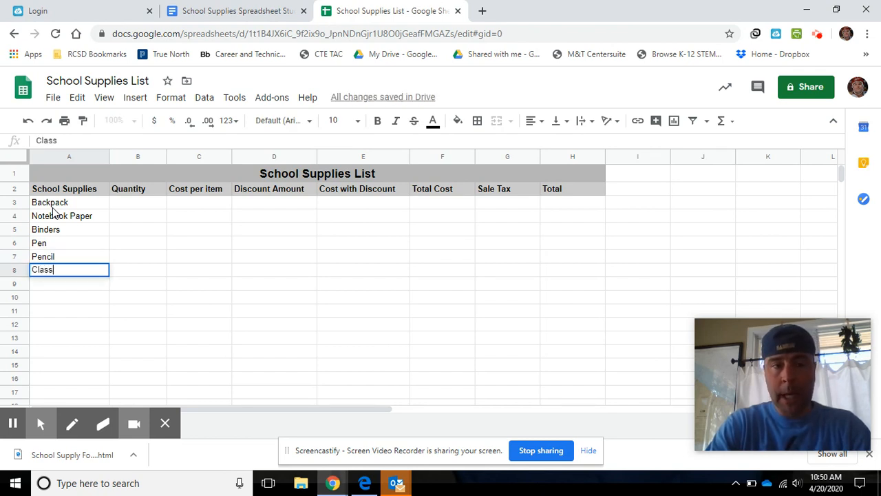
pyautogui.write(' Orga')
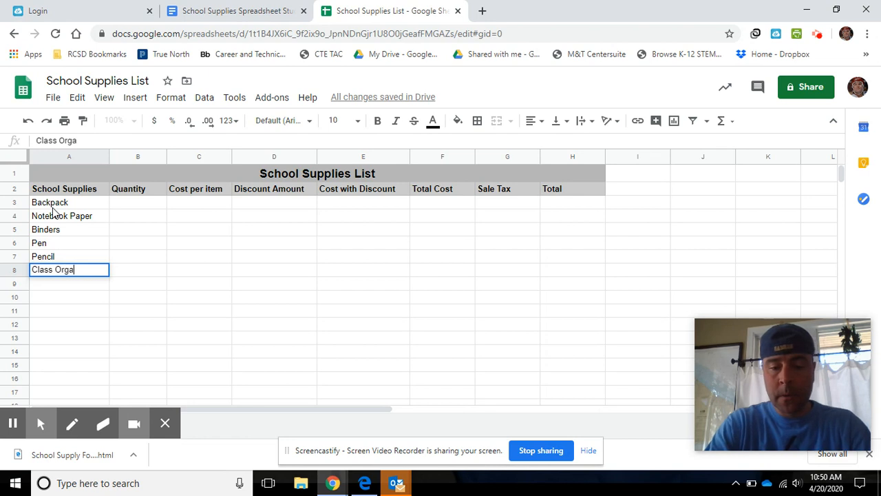
pyautogui.write('nizer')
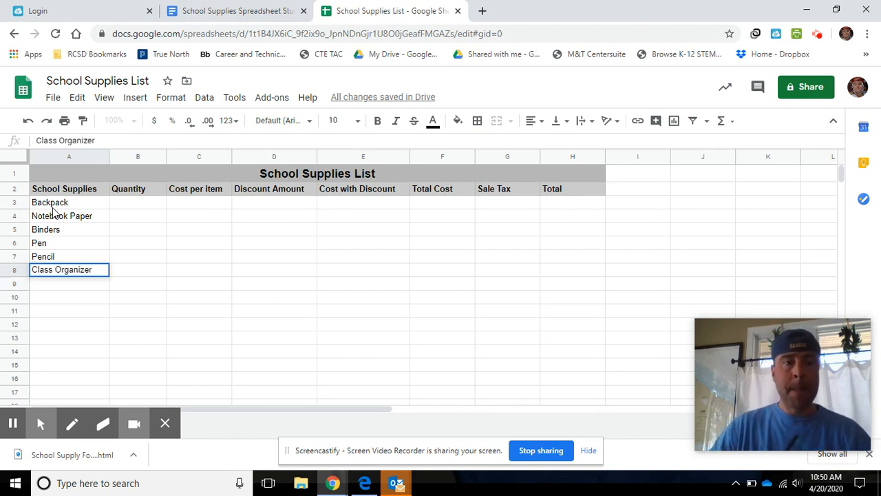
# Make the supply item names in A3:A8 bold
pyautogui.moveTo(69, 203); pyautogui.dragTo(72, 277)
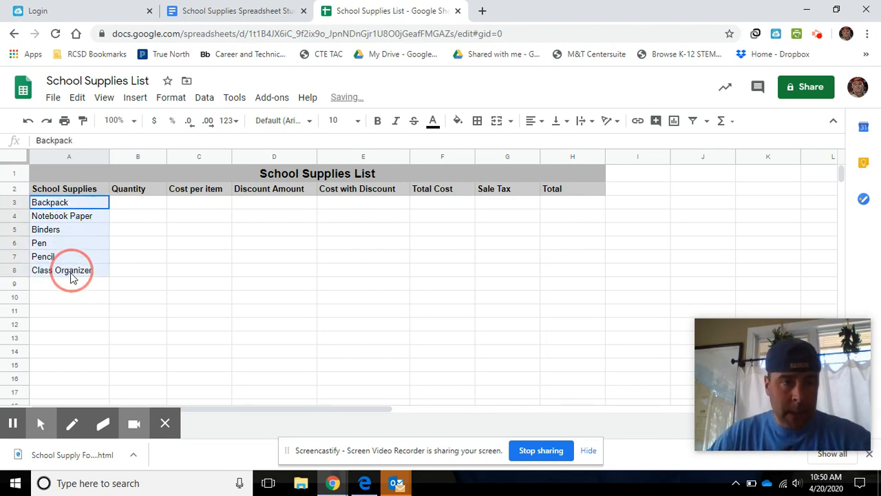
pyautogui.click(378, 122)
pyautogui.click(131, 274)
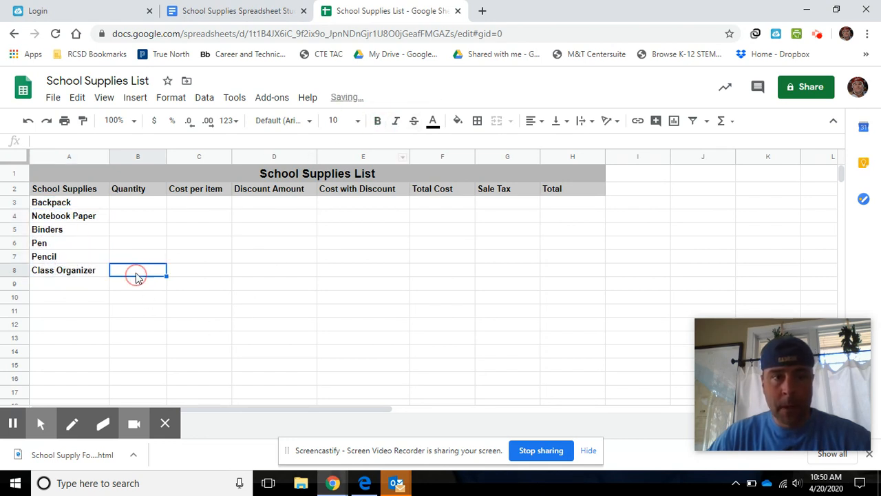
# Enter the quantities 1 for Backpack, 6 for Notebook Paper and 6 for Binders in B3:B5
pyautogui.click(141, 206)
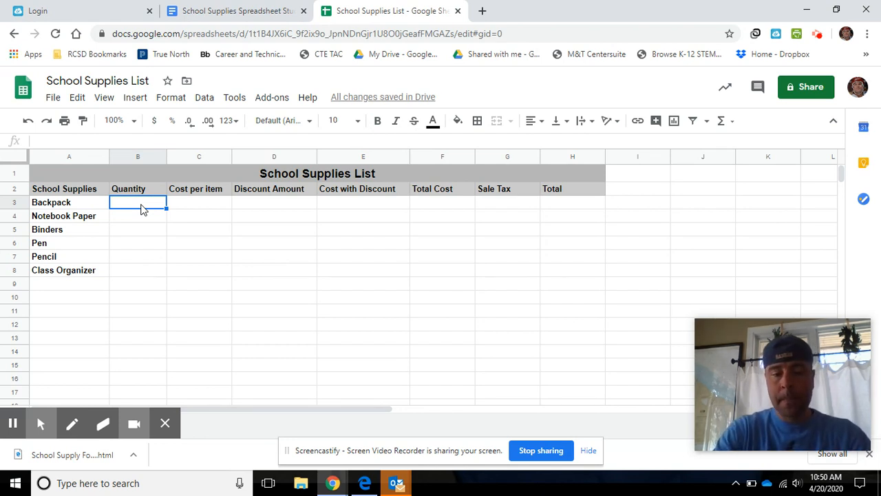
pyautogui.write('1')
pyautogui.press('Return')
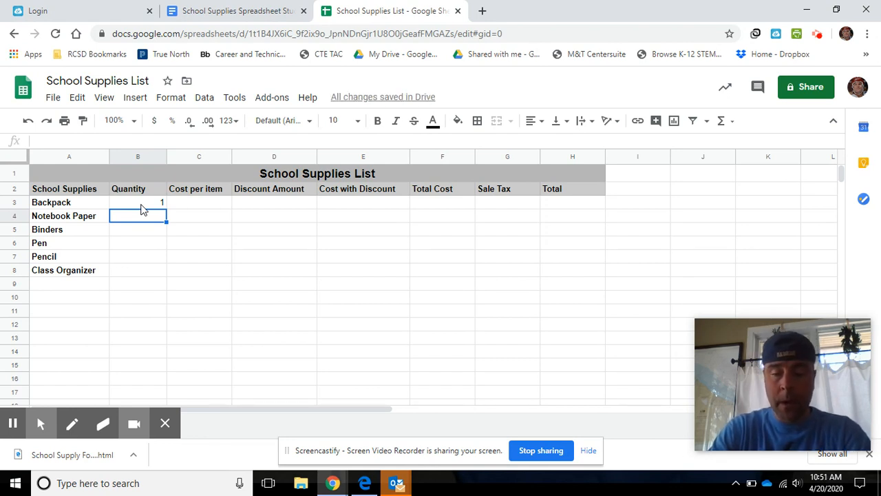
pyautogui.write('6')
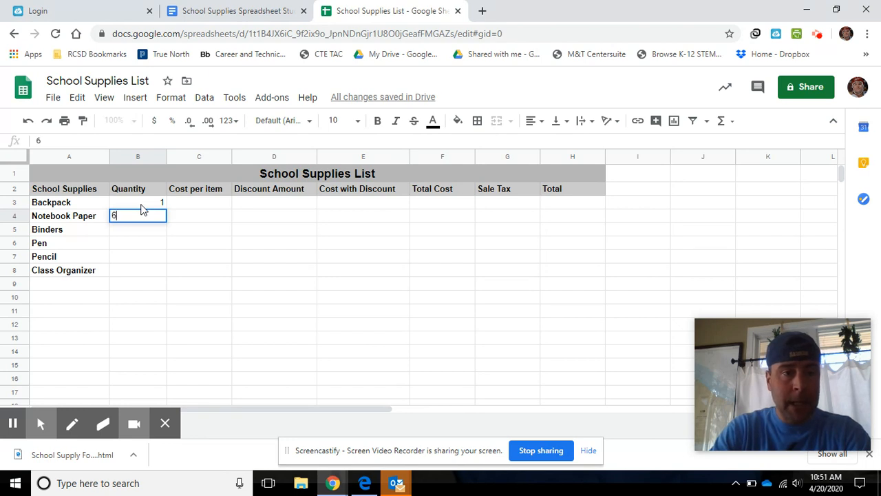
pyautogui.press('Return')
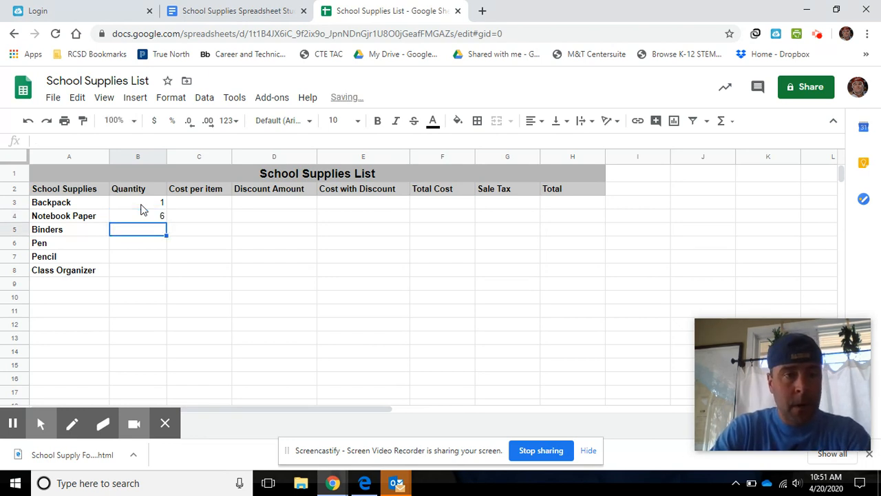
pyautogui.write('6')
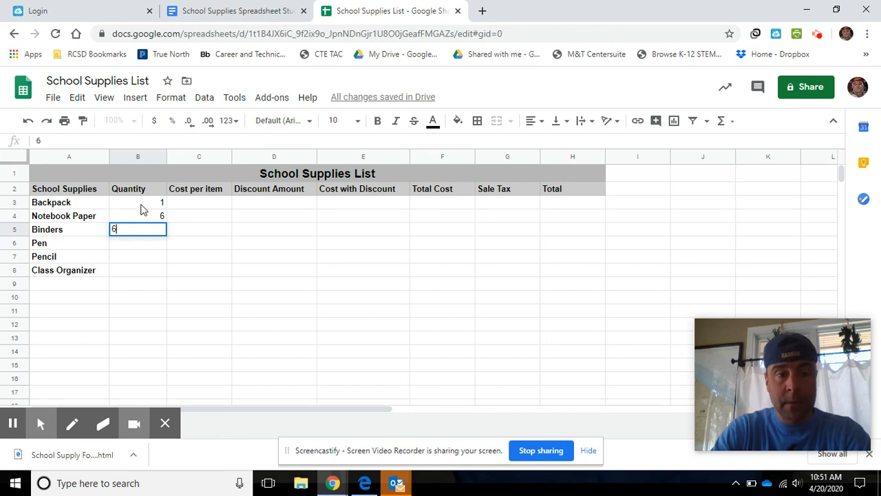
pyautogui.press('Return')
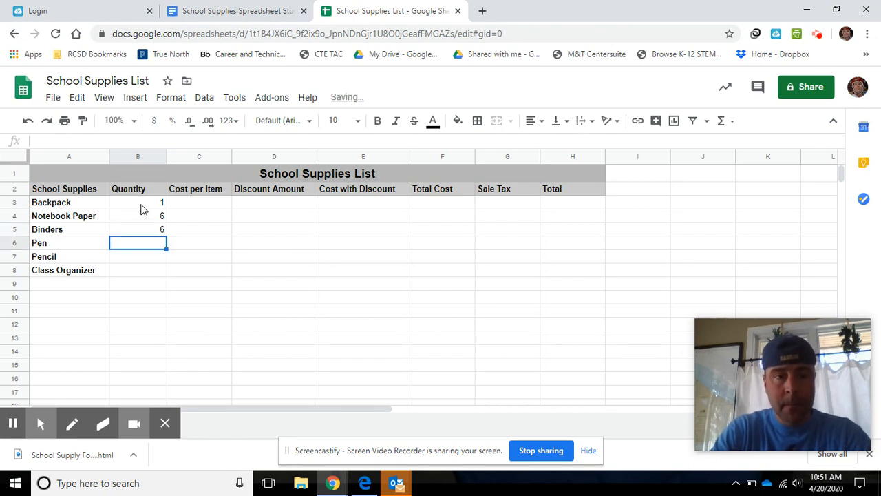
# Enter the quantities 3 for Pen, 4 for Pencil and 1 for Class Organizer in B6:B8
pyautogui.write('3')
pyautogui.press('Return')
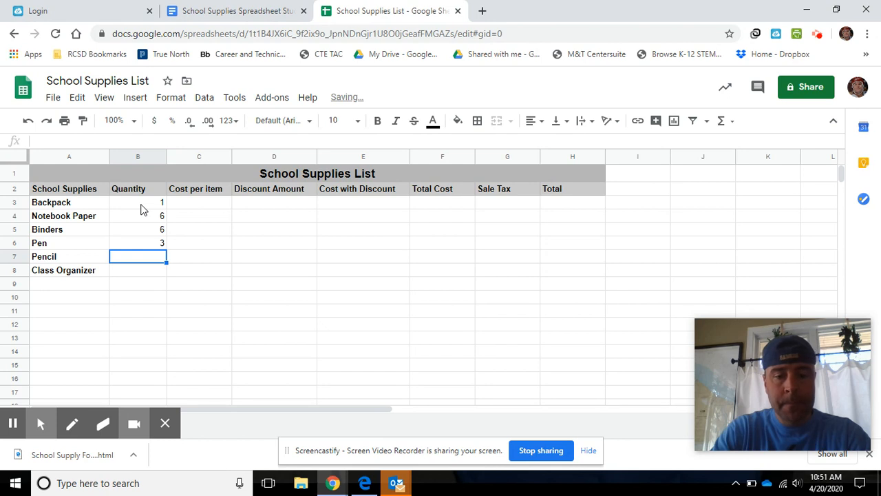
pyautogui.write('4')
pyautogui.press('Return')
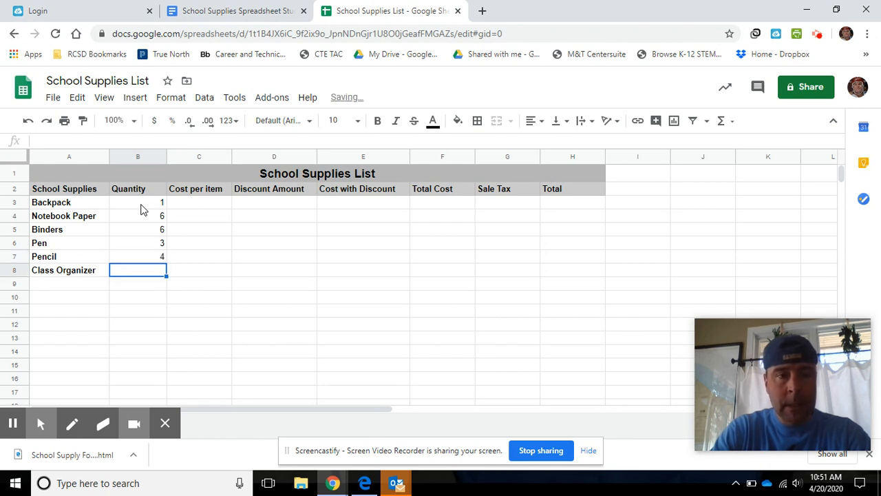
pyautogui.write('1')
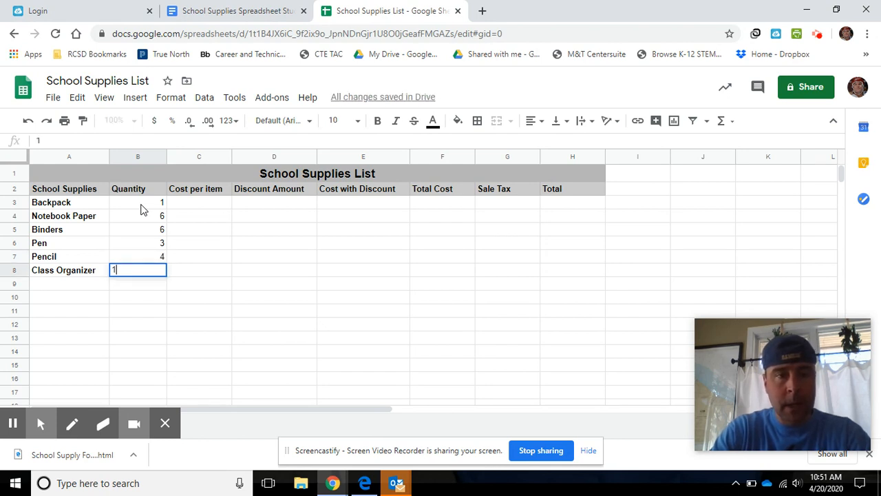
pyautogui.press('Return')
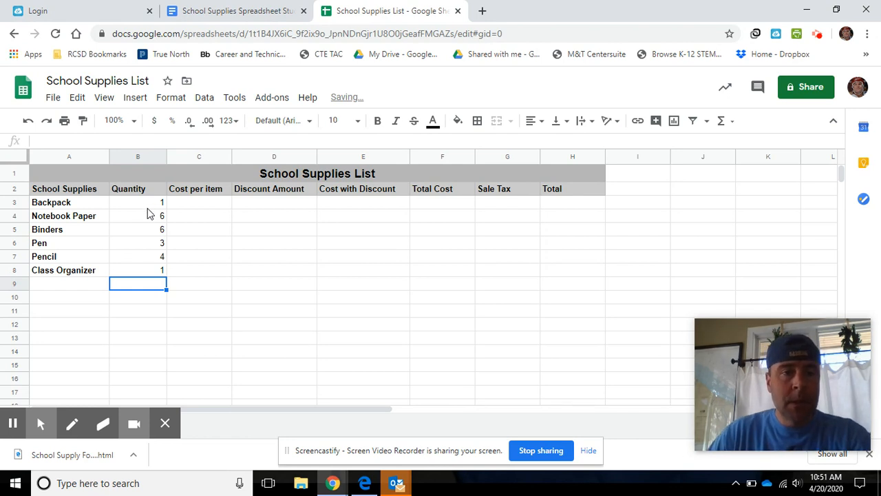
# Enter the cost per item as 25.00 for Backpack, .75 for Notebook Paper and 3.39 for Binders in C3:C5
pyautogui.click(209, 204)
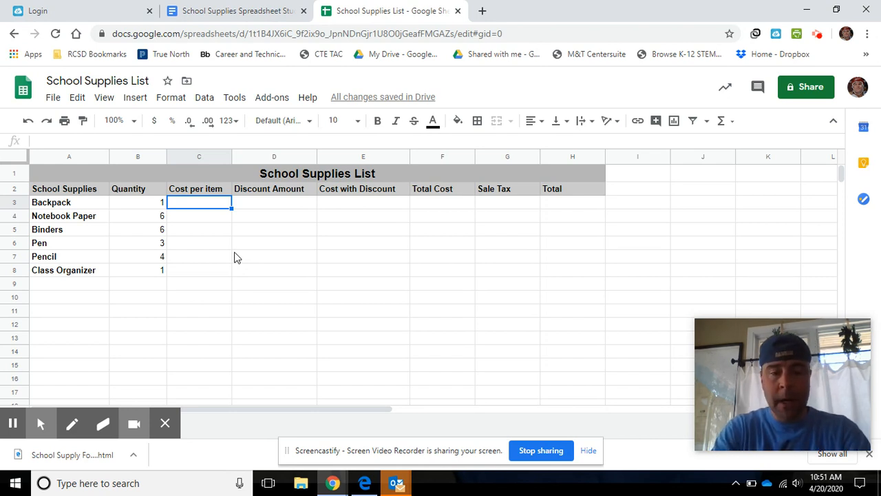
pyautogui.write('25.')
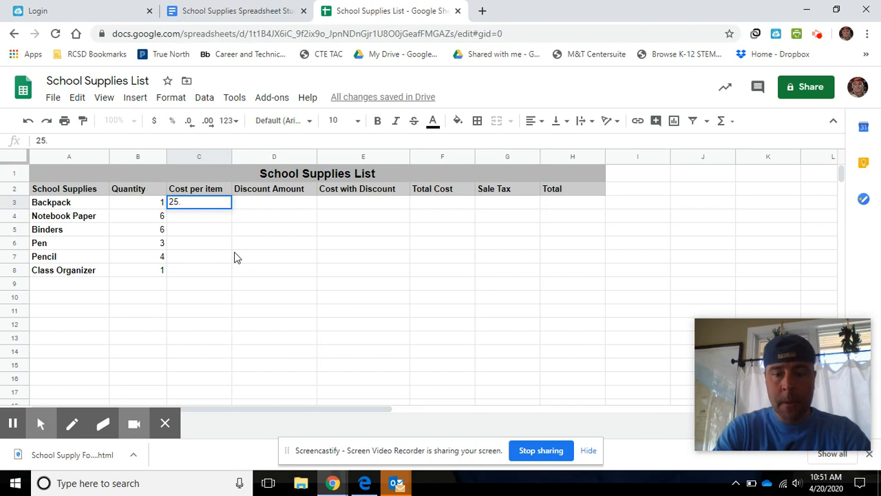
pyautogui.write('00')
pyautogui.press('Return')
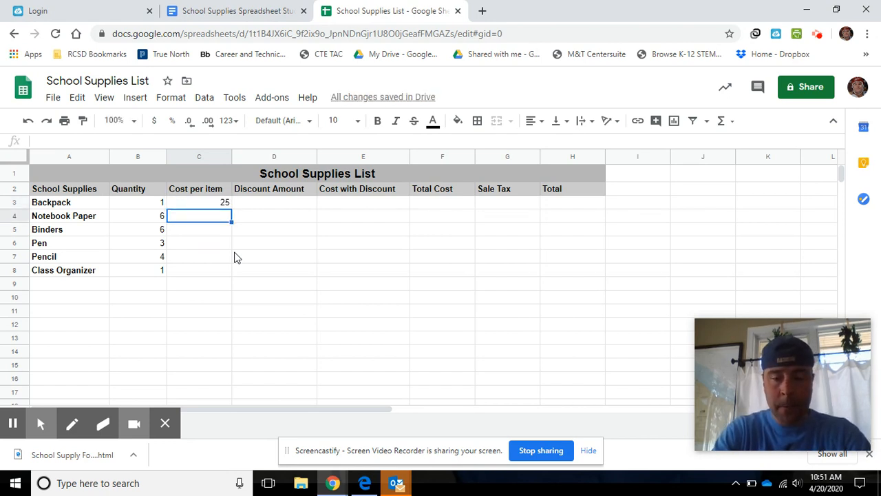
pyautogui.write('.75')
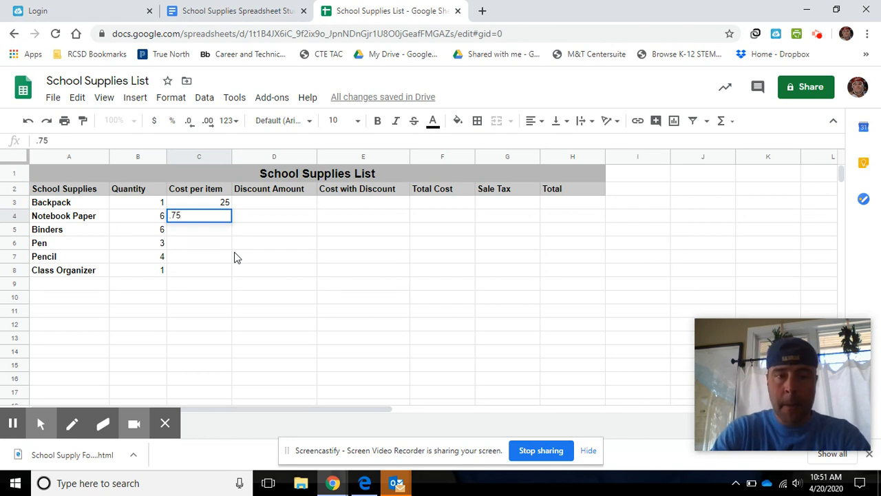
pyautogui.press('Return')
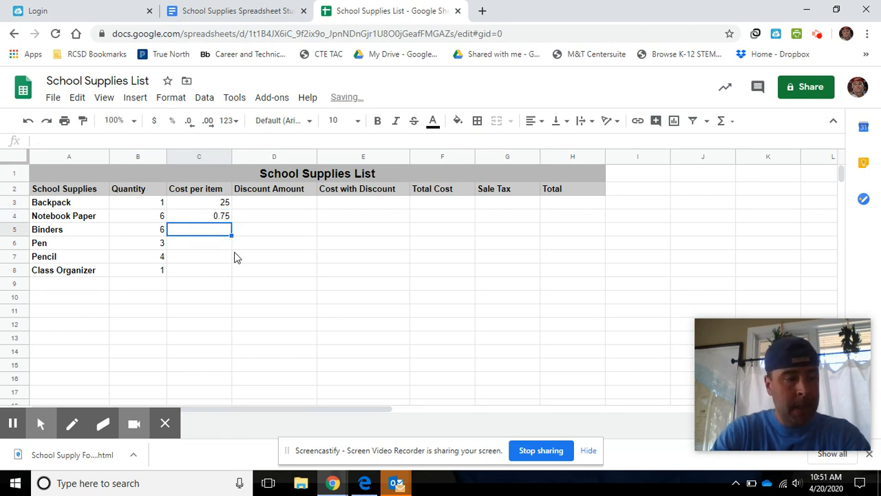
pyautogui.write('3')
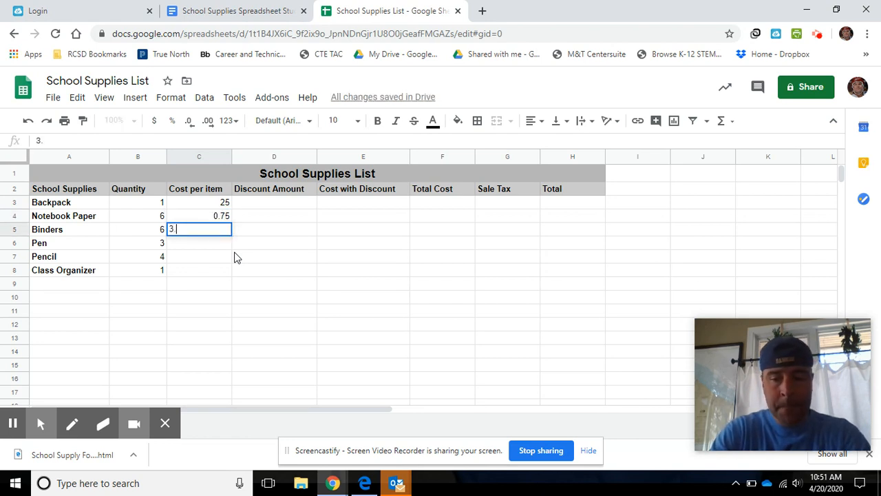
pyautogui.write('.39')
pyautogui.press('Return')
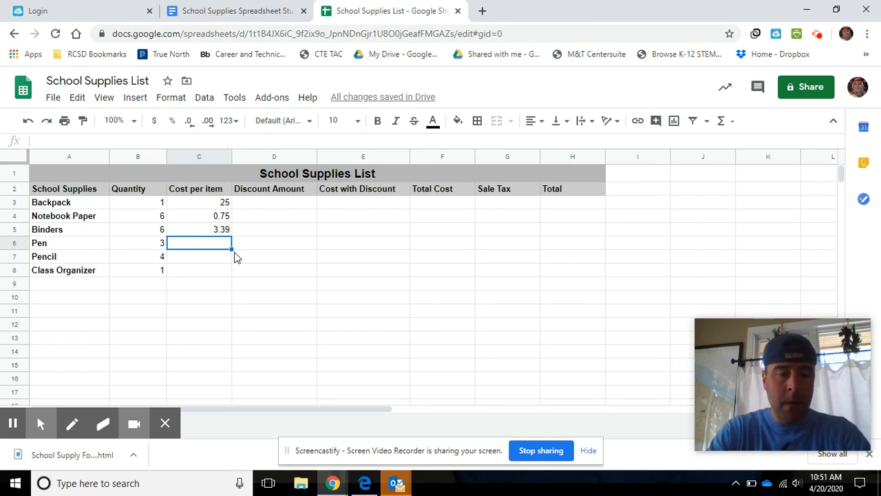
# Enter the cost per item as 1.49 for Pen, .50 for Pencil and 1.00 for Class Organizer in C6:C8
pyautogui.write('1.4')
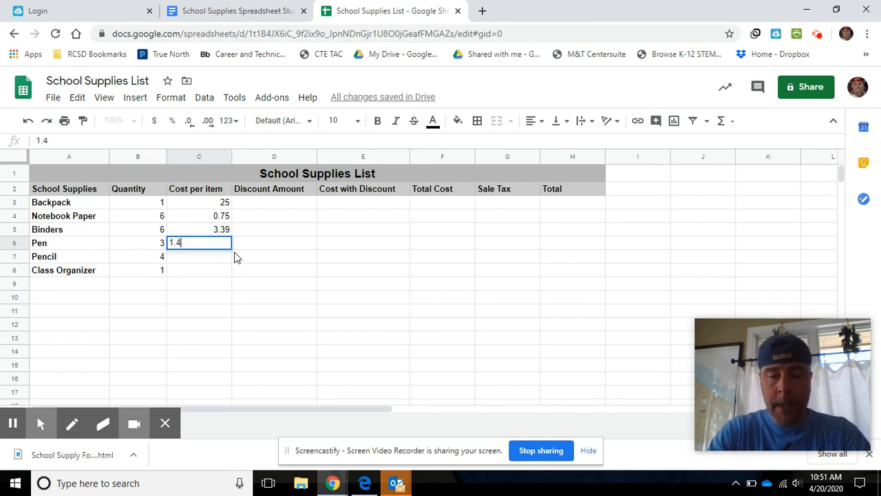
pyautogui.write('9')
pyautogui.press('Return')
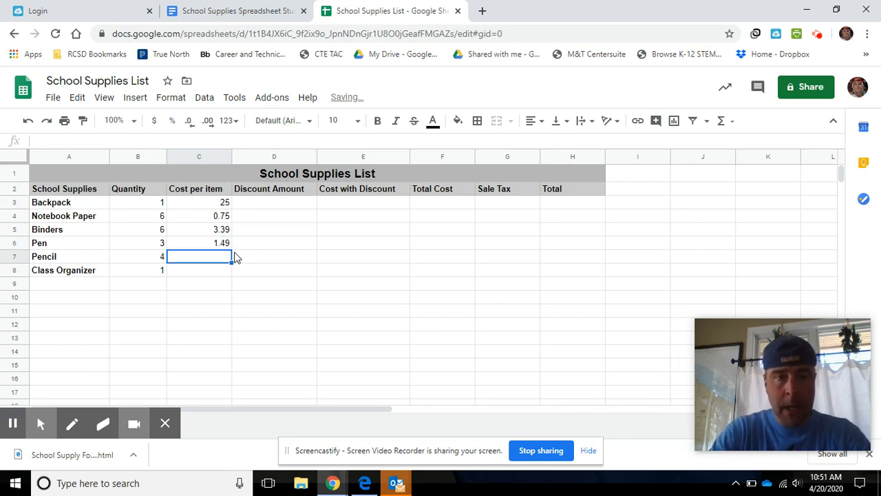
pyautogui.write('.50')
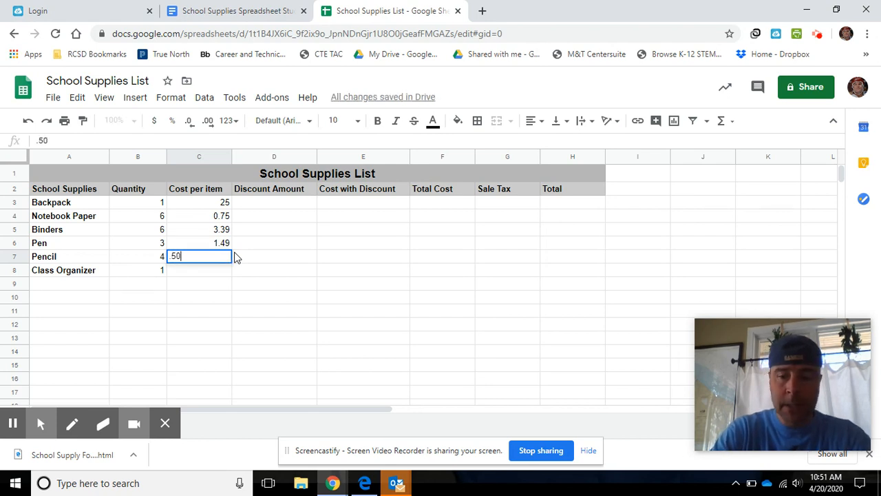
pyautogui.press('Return')
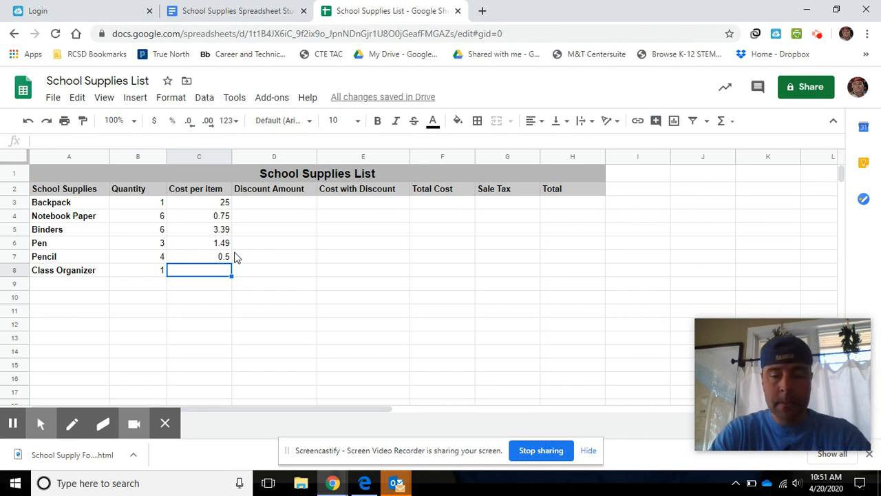
pyautogui.write('1.00')
pyautogui.press('Return')
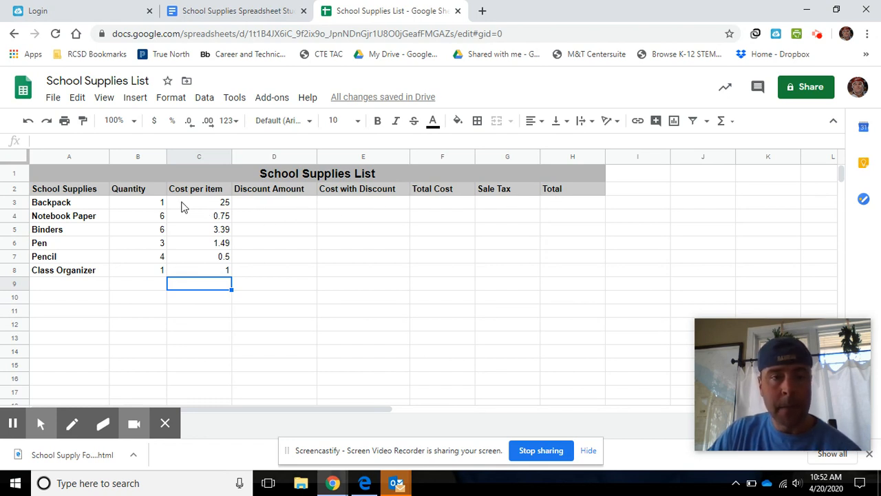
# Format the range C3:H8, from Cost per item through Total, as Currency with two decimals
pyautogui.click(187, 204)
pyautogui.moveTo(211, 205); pyautogui.dragTo(566, 270)
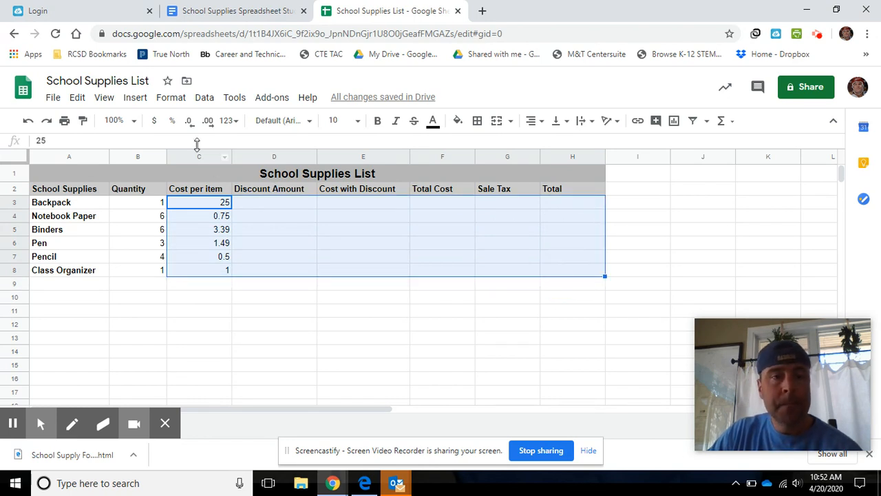
pyautogui.click(171, 97)
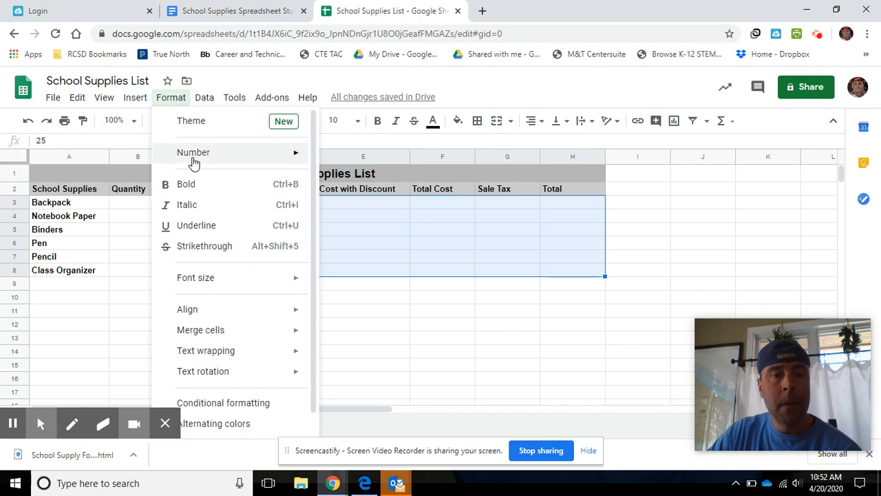
pyautogui.moveTo(193, 155)
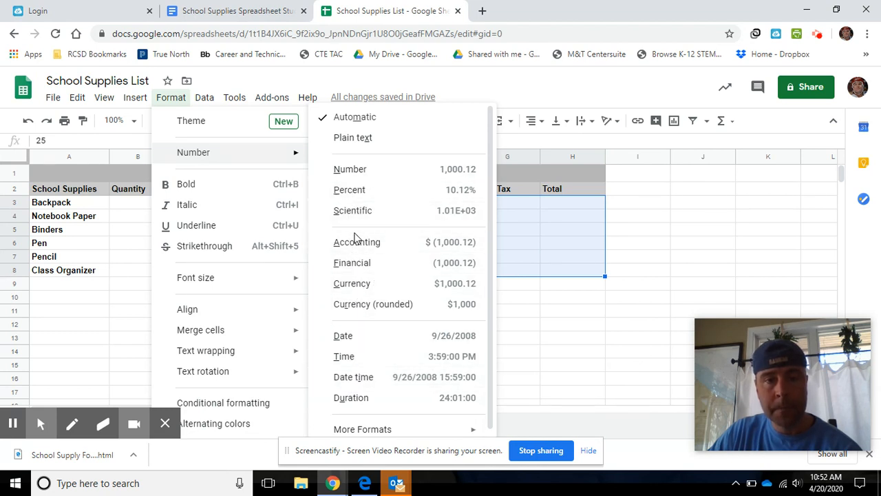
pyautogui.click(352, 284)
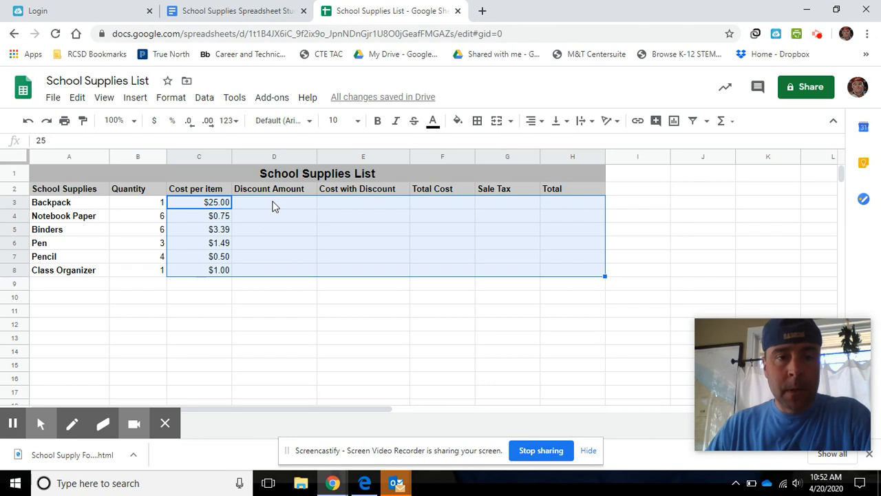
# Look up the backpack discount in the student activity document and enter the discount formula =C3*.2 in D3
pyautogui.click(274, 205)
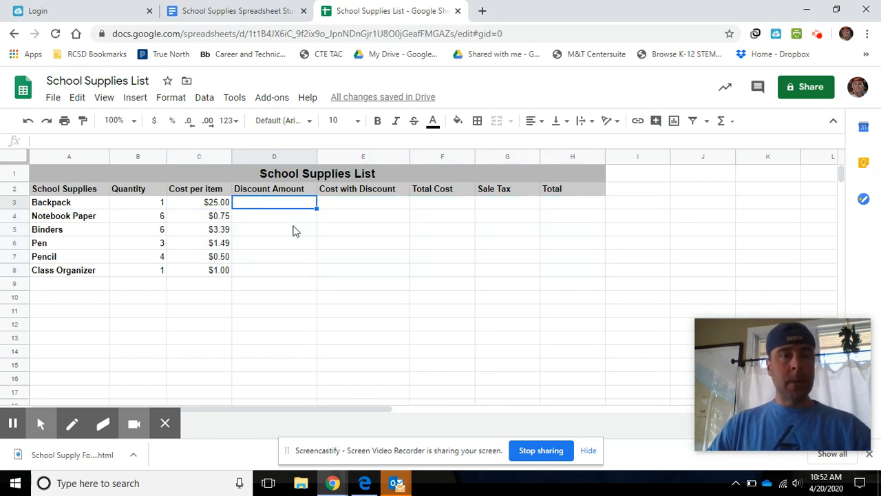
pyautogui.click(210, 10)
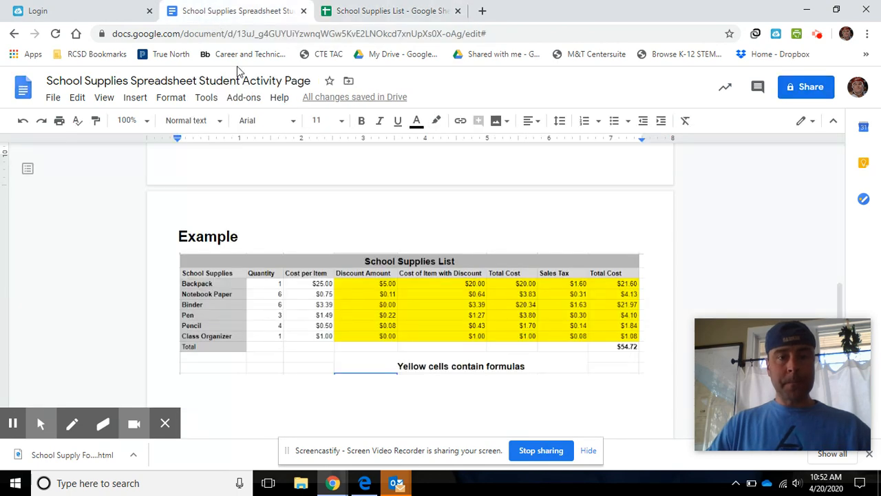
pyautogui.scroll(15, 334, 255)
pyautogui.scroll(-3, 332, 255)
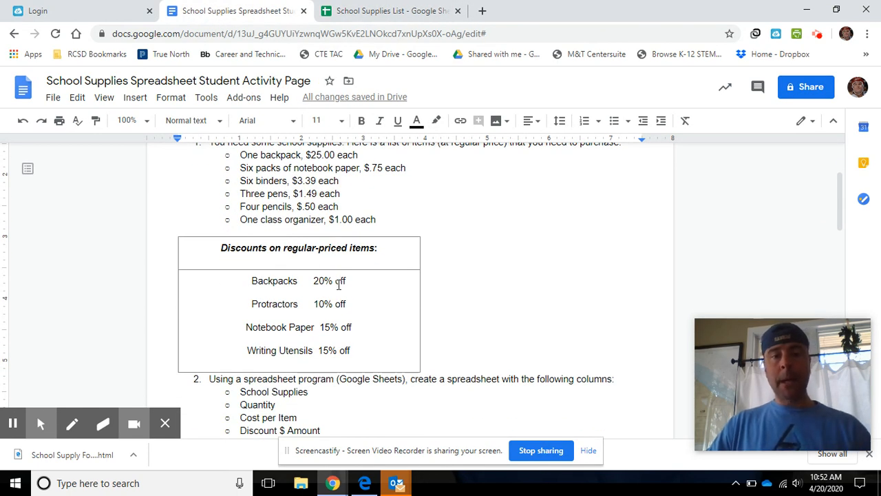
pyautogui.click(405, 12)
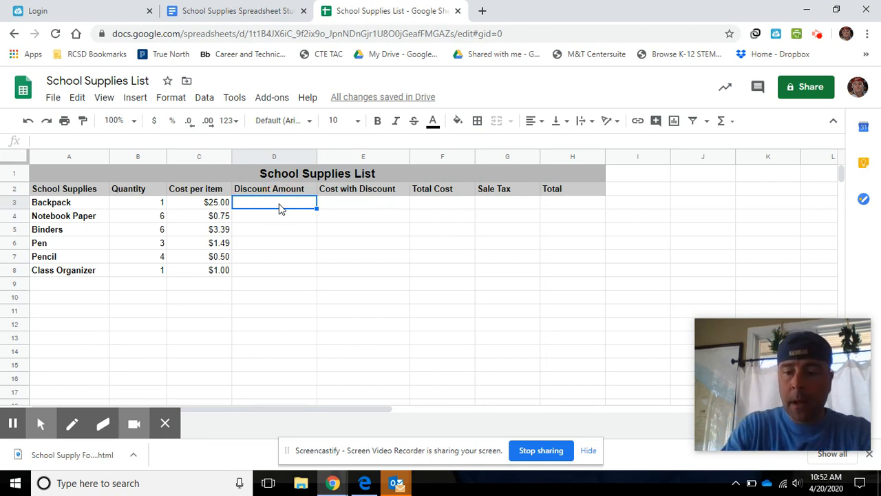
pyautogui.write('=')
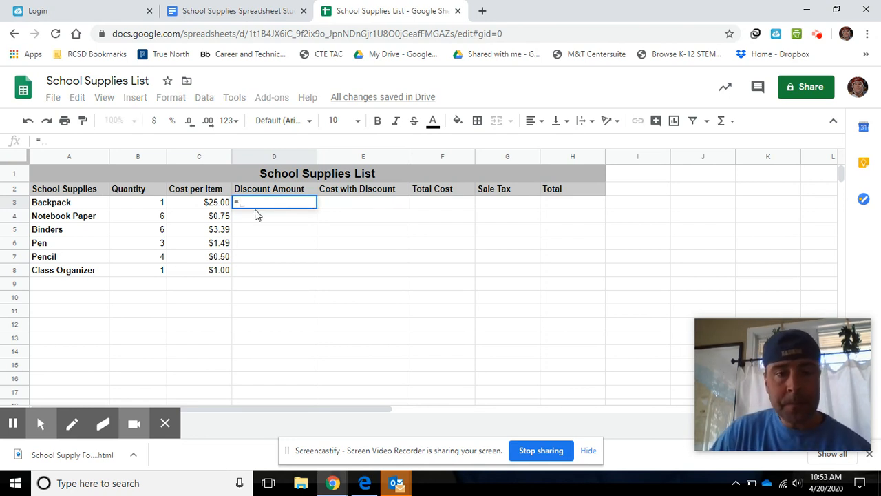
pyautogui.click(191, 205)
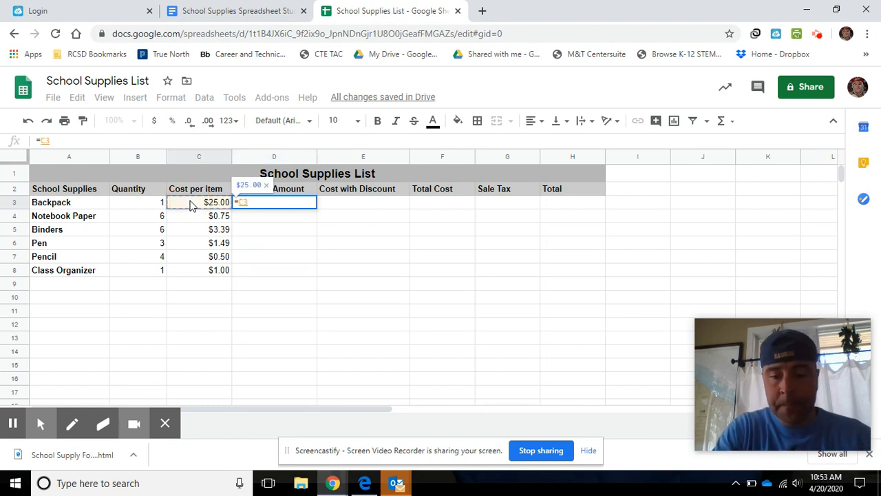
pyautogui.write('*')
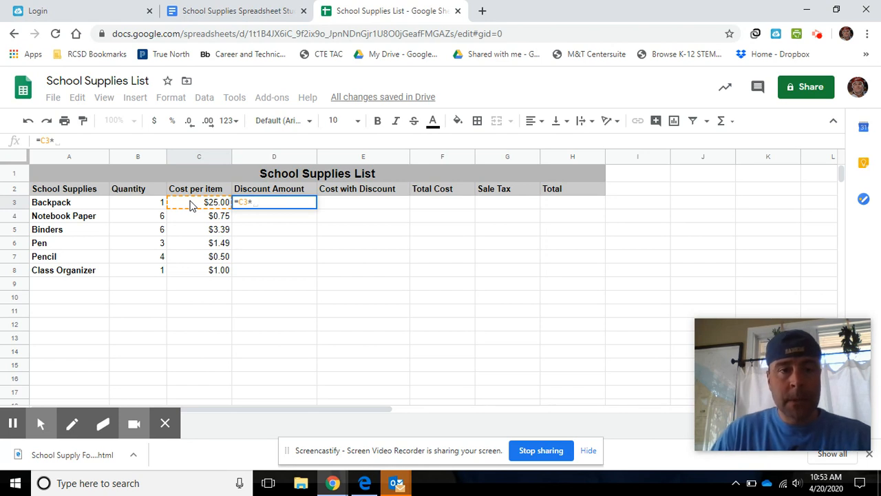
pyautogui.write('.')
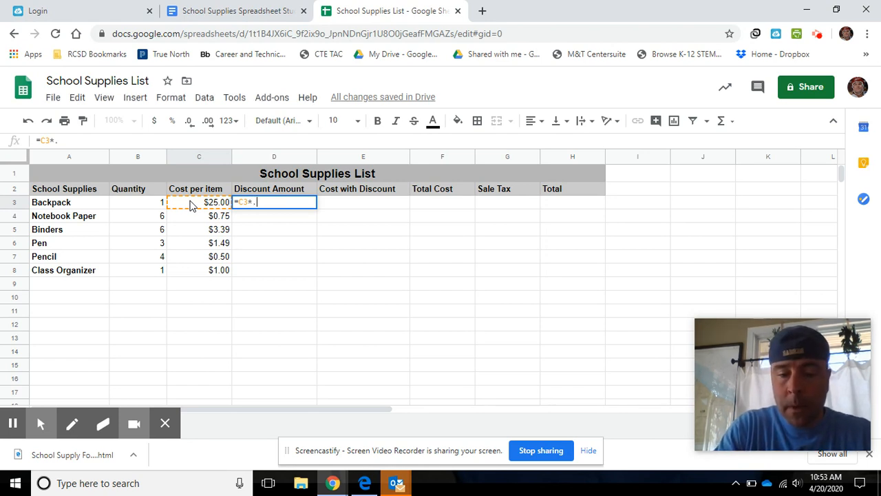
pyautogui.write('2')
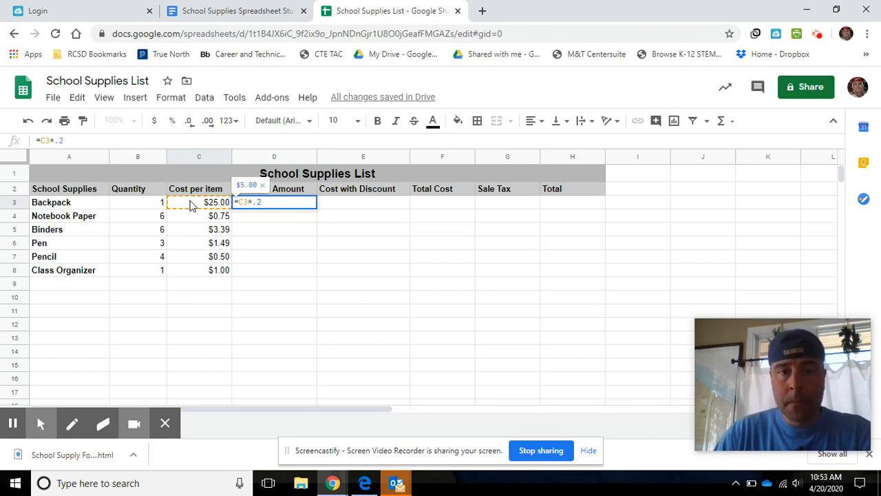
pyautogui.press('Return')
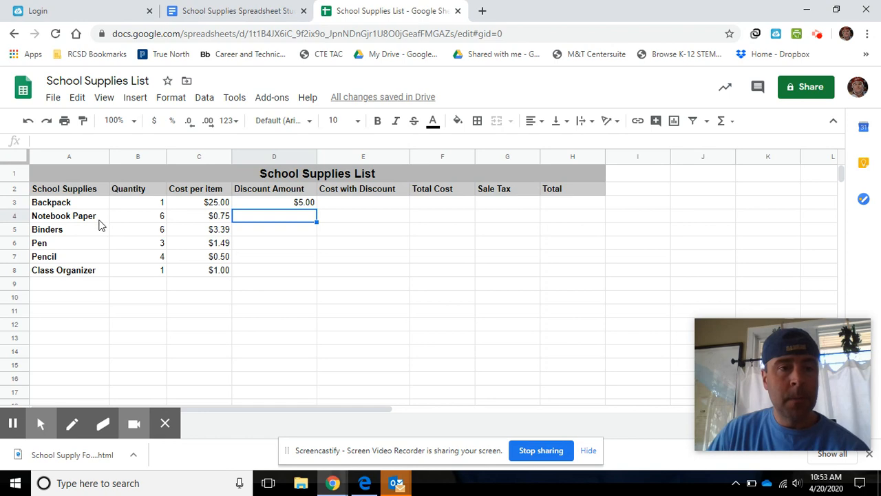
# Check the notebook paper discount in the activity document and enter the discount formula =C4*.15 in D4
pyautogui.click(258, 14)
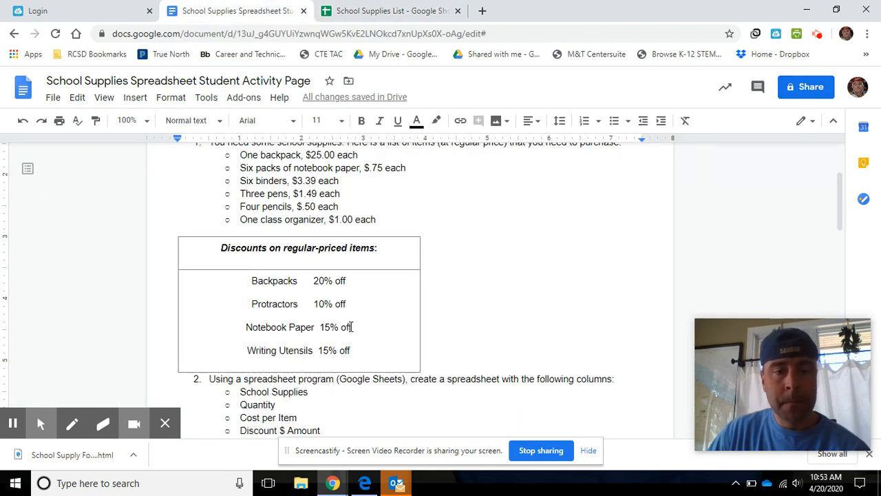
pyautogui.scroll(1, 351, 325)
pyautogui.scroll(-1, 352, 330)
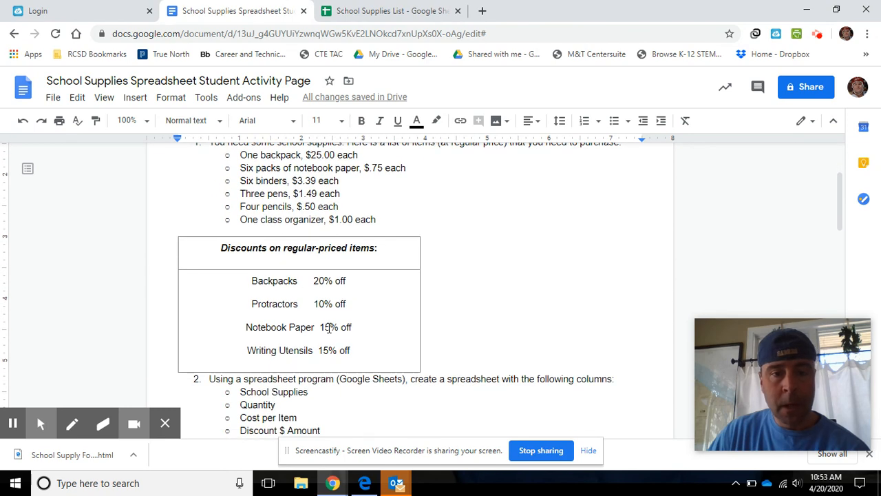
pyautogui.click(354, 13)
pyautogui.click(280, 220)
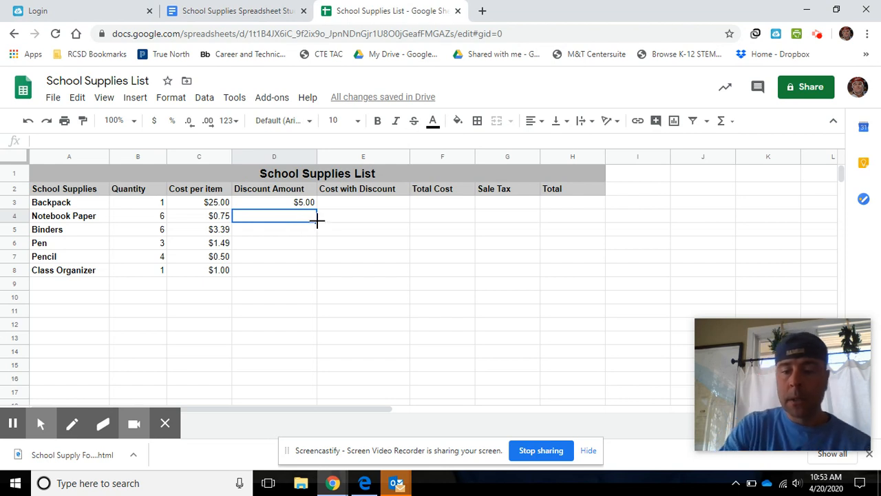
pyautogui.write('=')
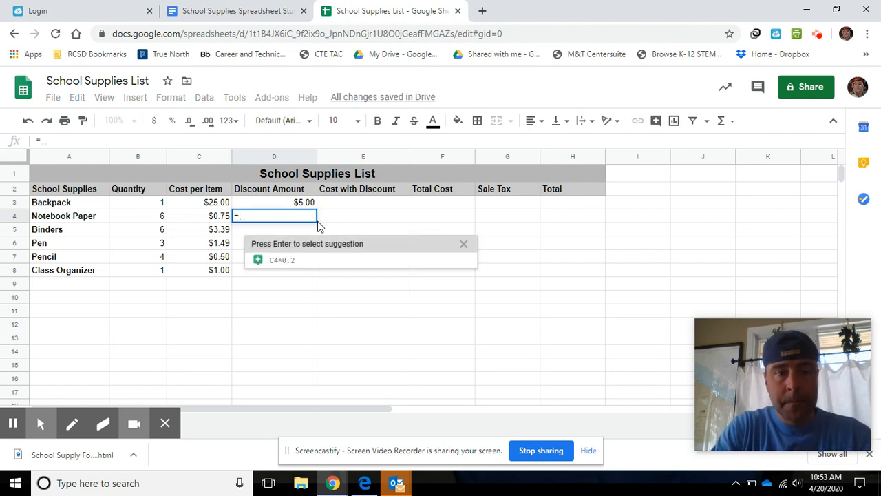
pyautogui.click(218, 216)
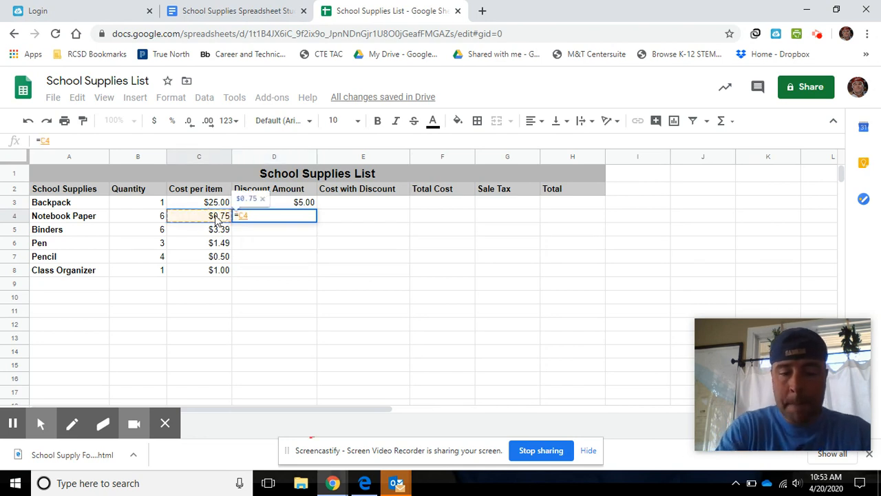
pyautogui.write('*.15')
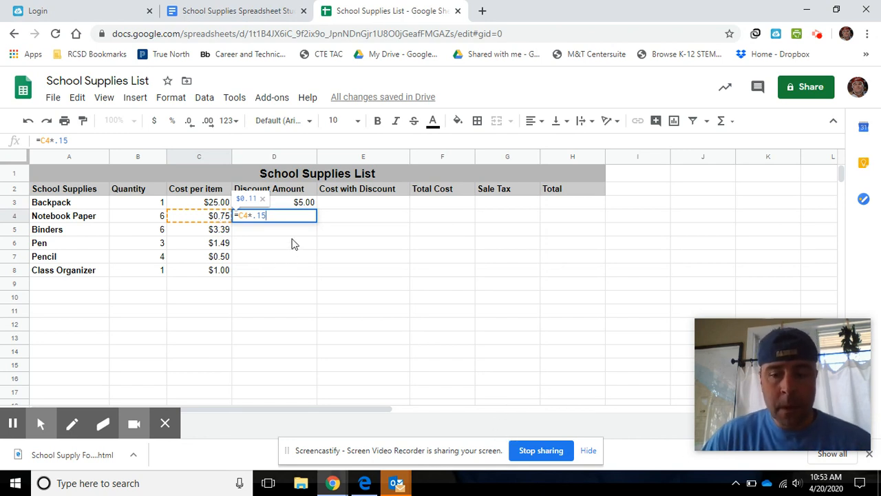
pyautogui.press('Return')
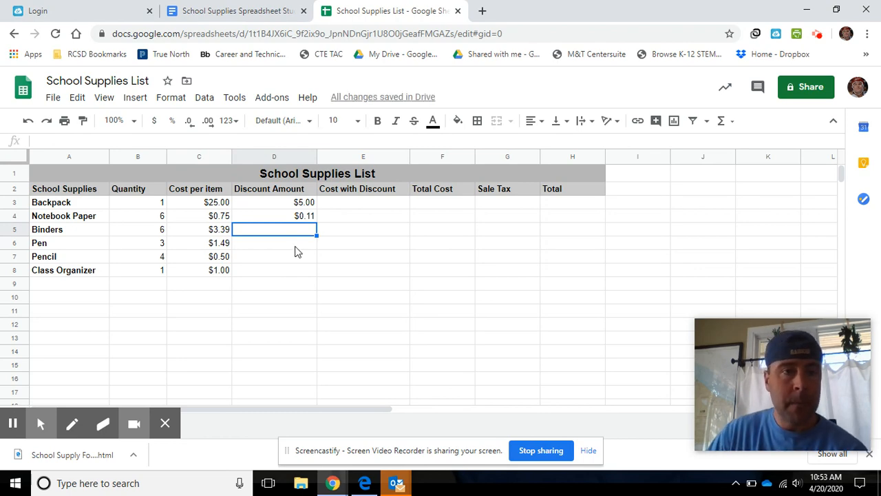
# Check the activity document for a binder discount and enter the formula =C5*0 in D5 for Binders
pyautogui.click(263, 13)
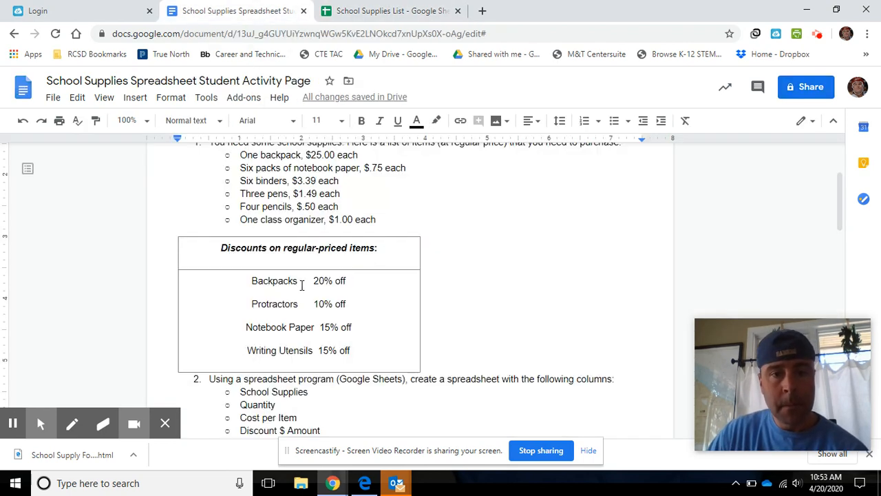
pyautogui.click(405, 14)
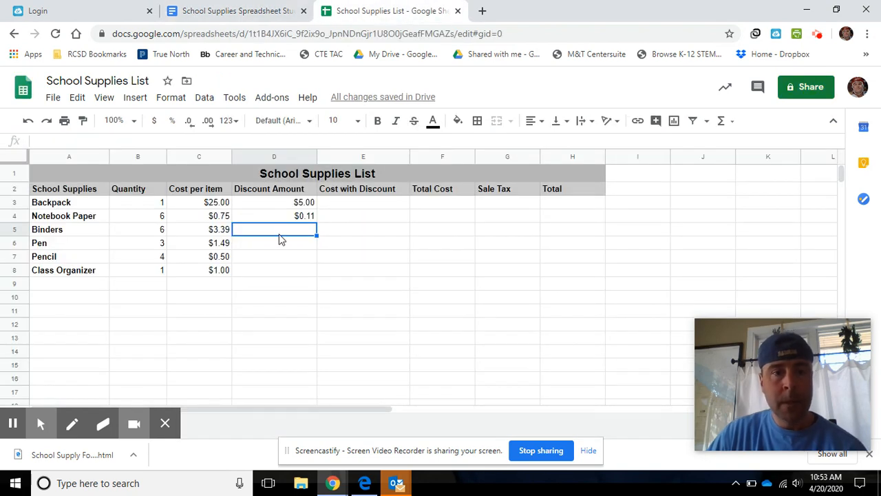
pyautogui.write('=')
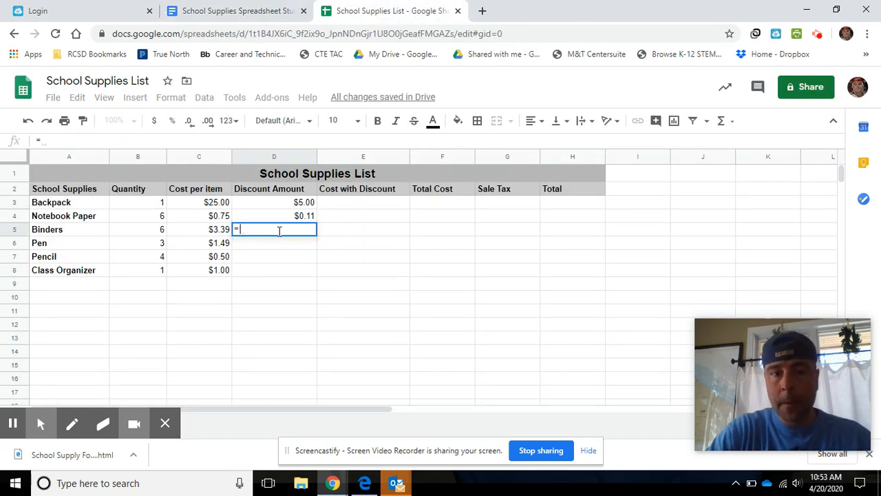
pyautogui.click(212, 234)
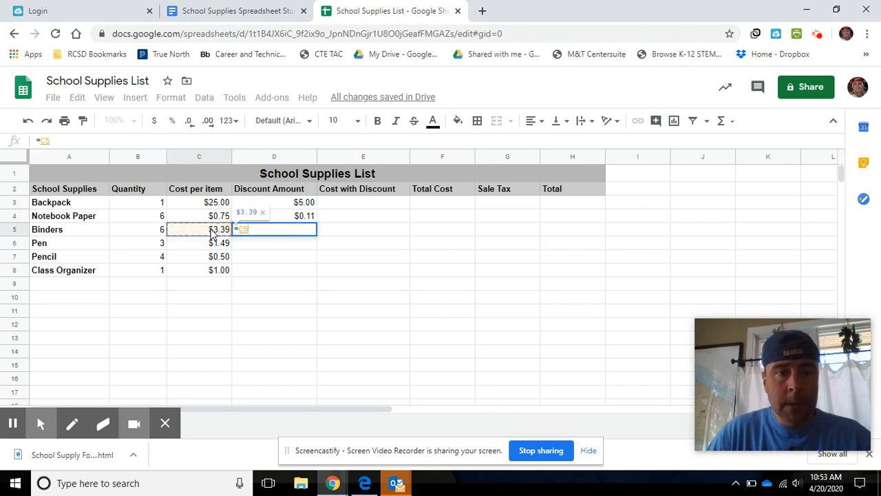
pyautogui.write('*')
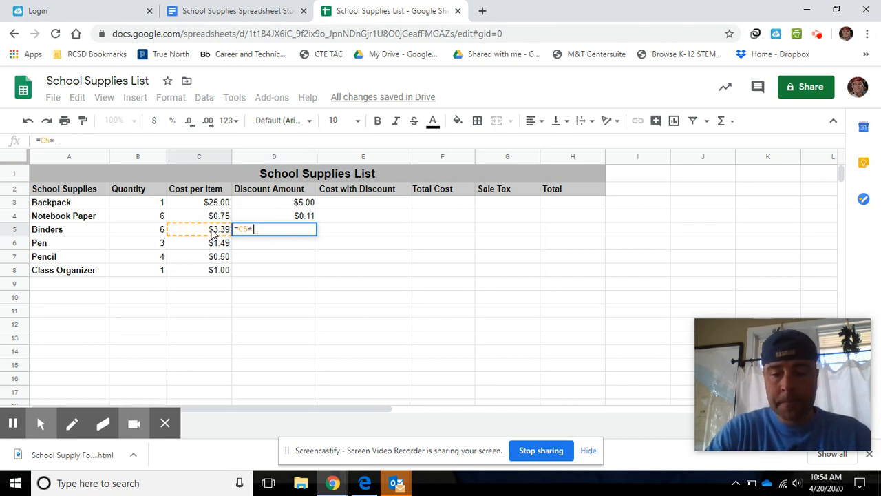
pyautogui.write('0')
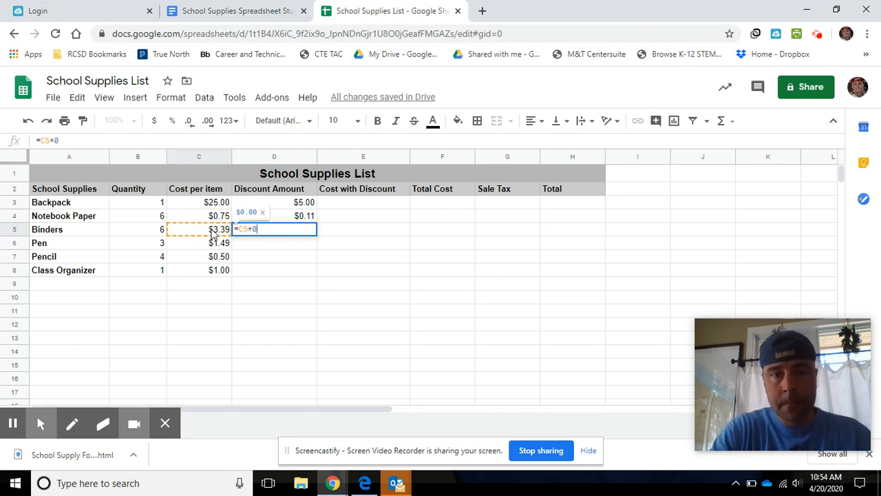
pyautogui.press('Return')
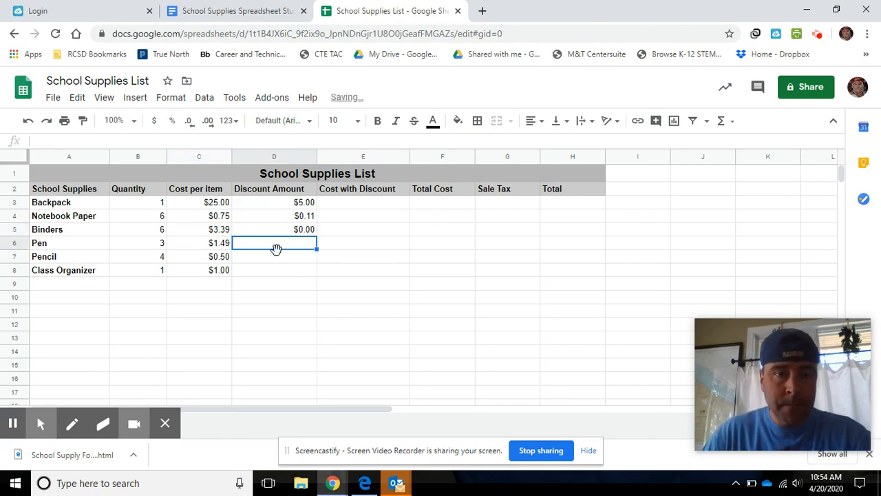
# Check the writing utensils discount in the activity document, enter =C6*.15 in D6 for Pen, and fill it down to D7 for Pencil
pyautogui.click(276, 13)
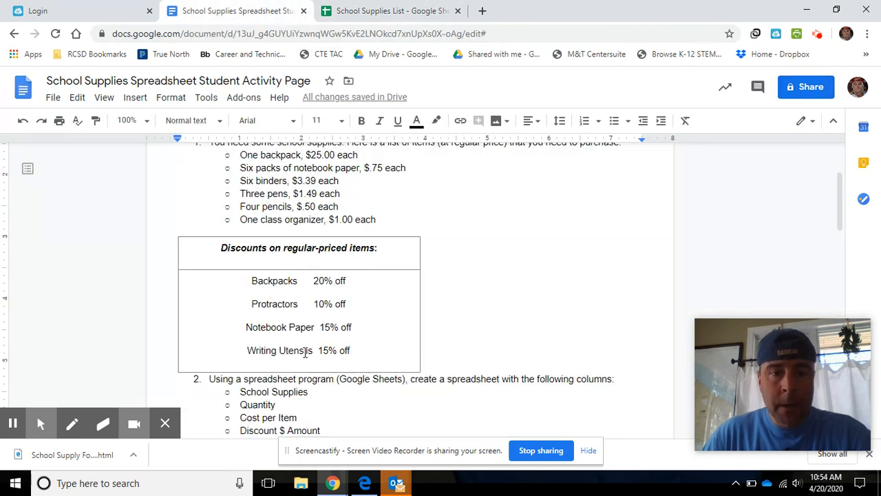
pyautogui.click(398, 12)
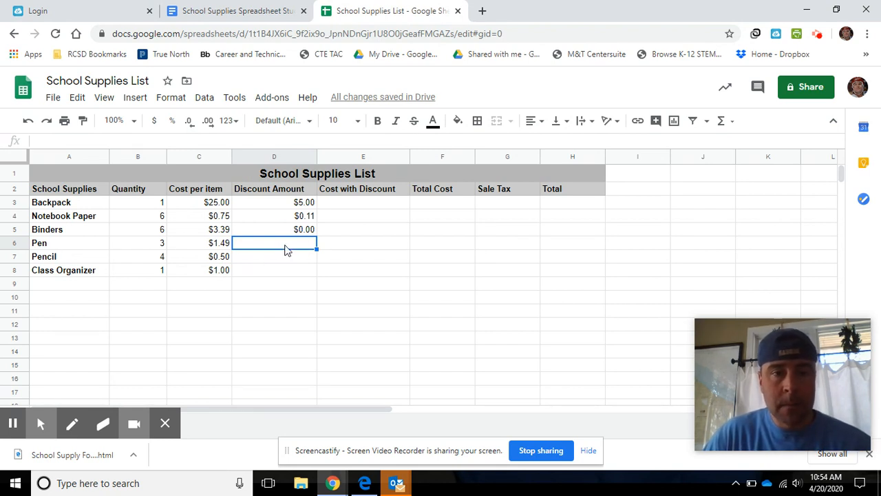
pyautogui.write('=')
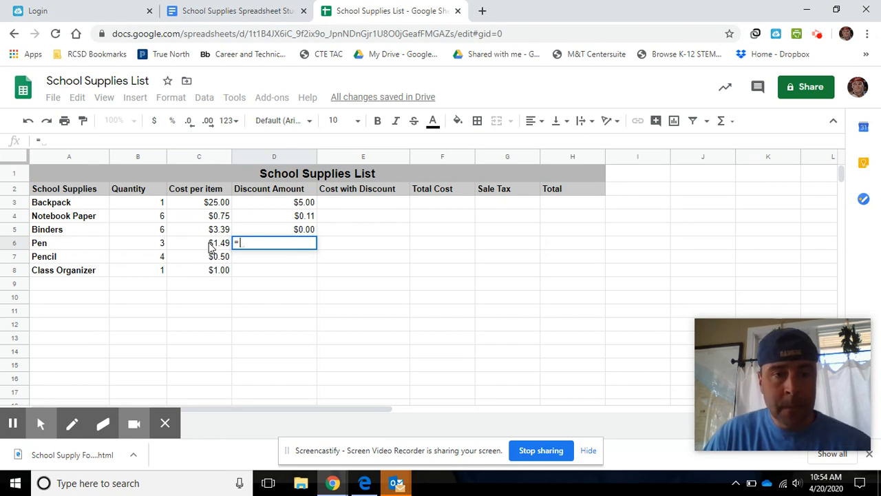
pyautogui.click(211, 246)
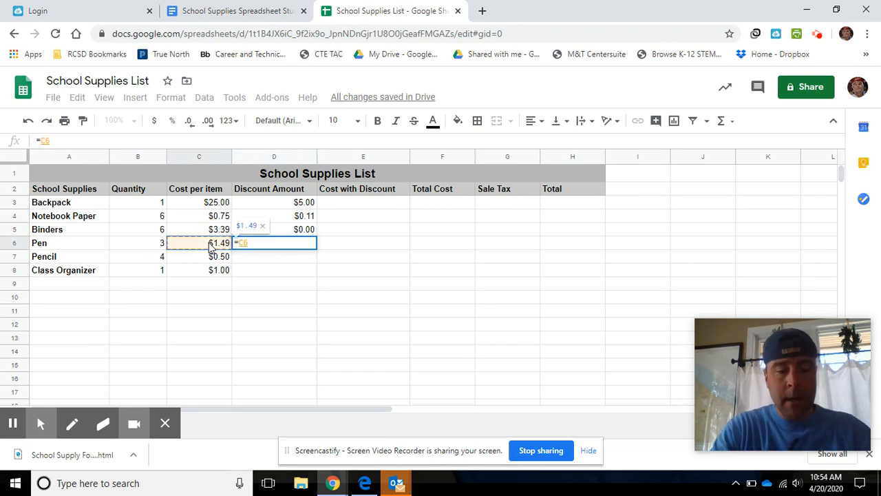
pyautogui.write('*')
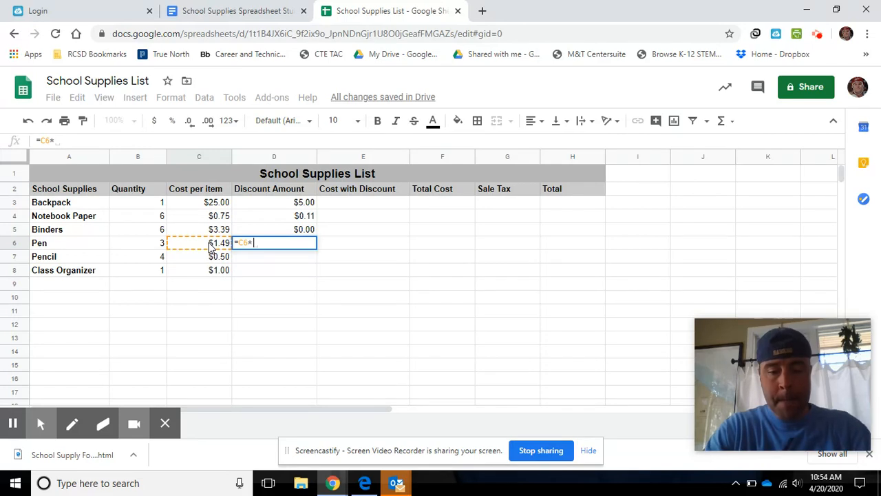
pyautogui.write('.15')
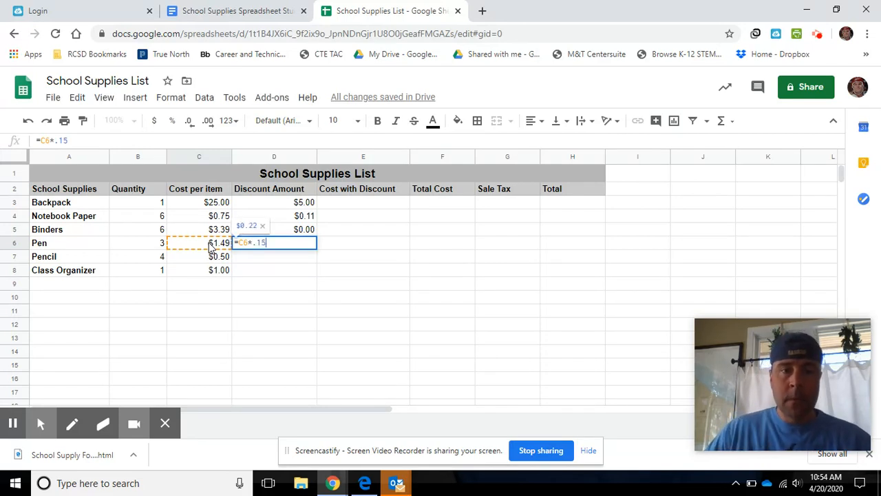
pyautogui.press('Return')
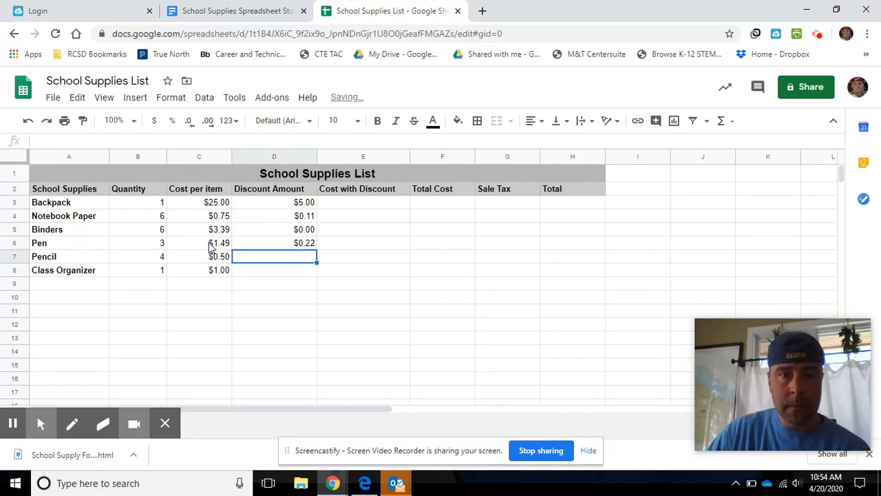
pyautogui.click(279, 246)
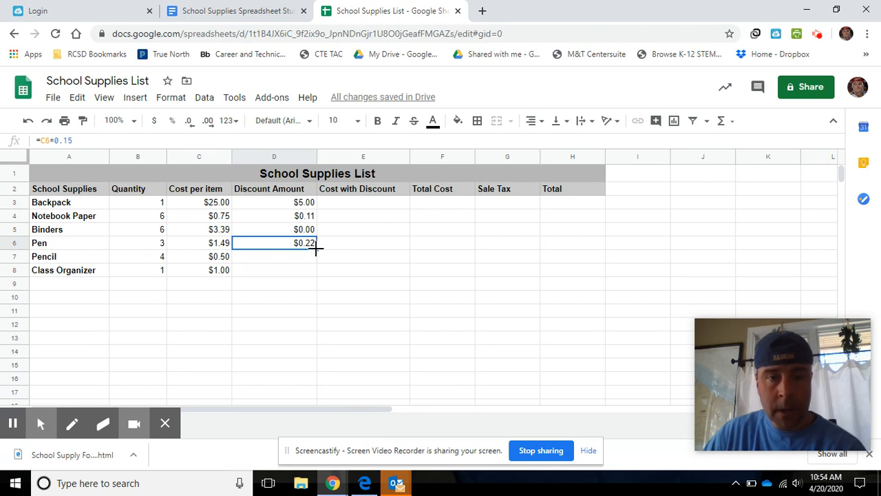
pyautogui.moveTo(315, 249); pyautogui.dragTo(315, 259)
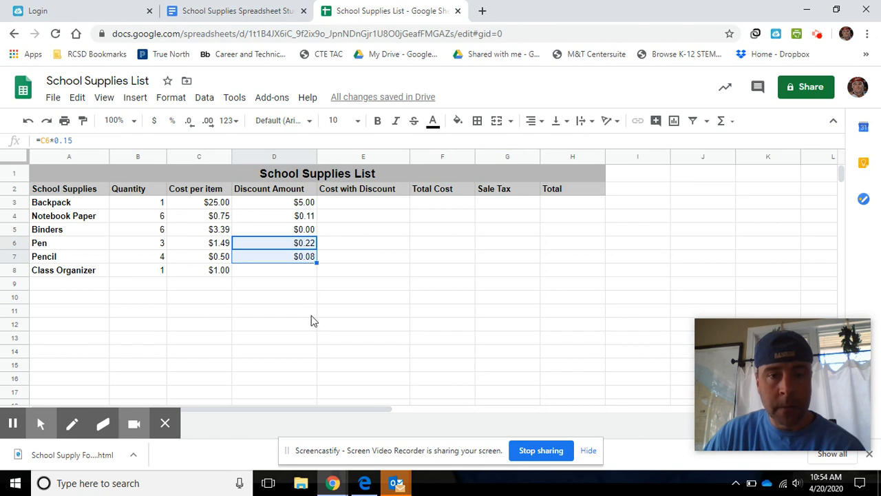
# Check the activity document for a class organizer discount and enter the formula =C8*0 in D8
pyautogui.click(279, 272)
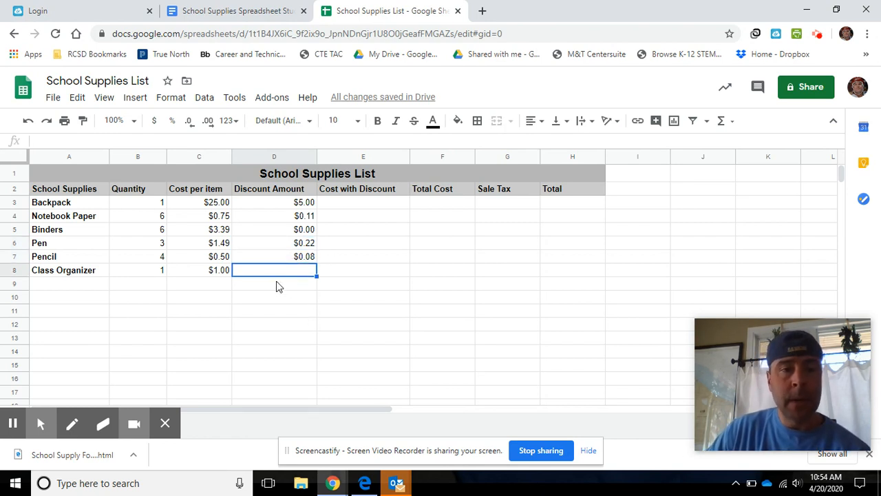
pyautogui.click(246, 10)
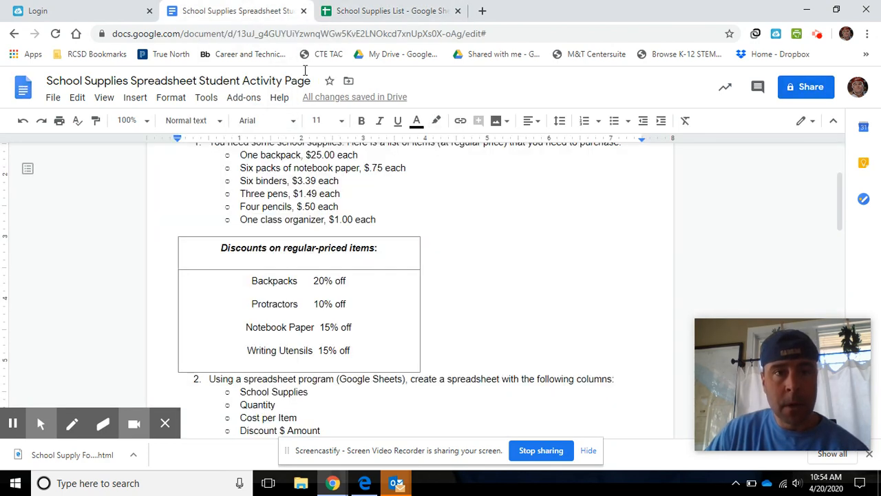
pyautogui.click(378, 10)
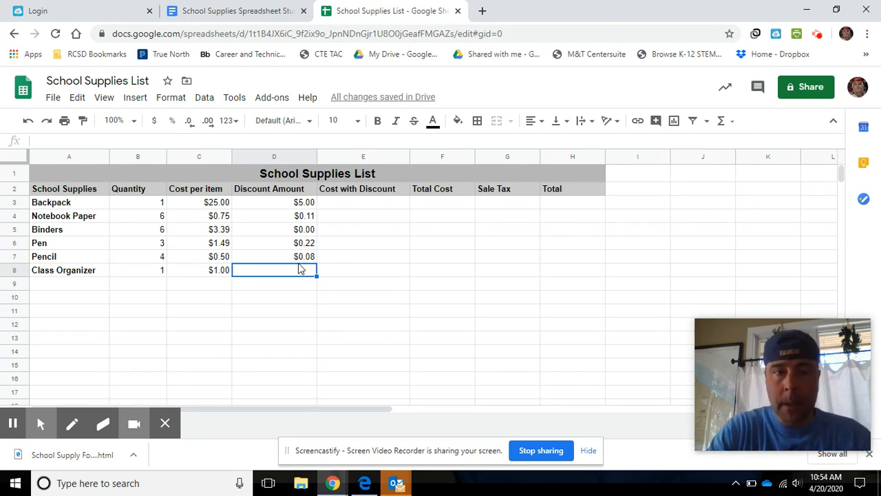
pyautogui.write('=')
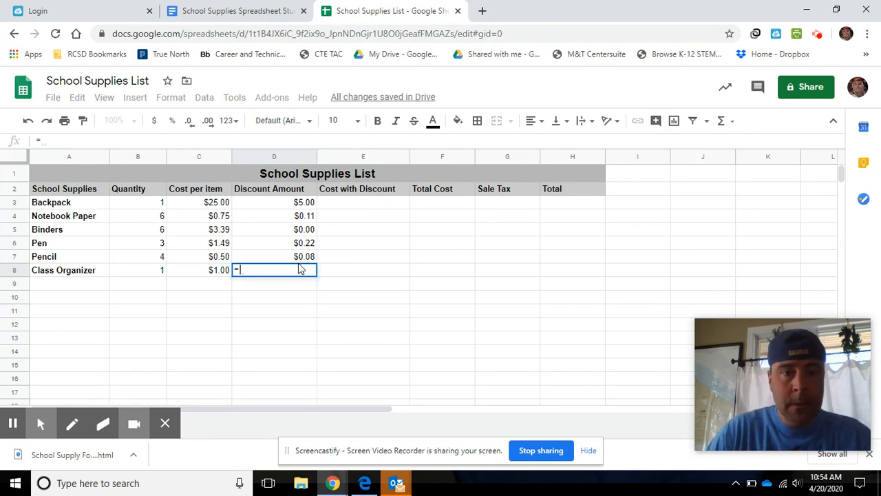
pyautogui.click(199, 273)
pyautogui.write('*')
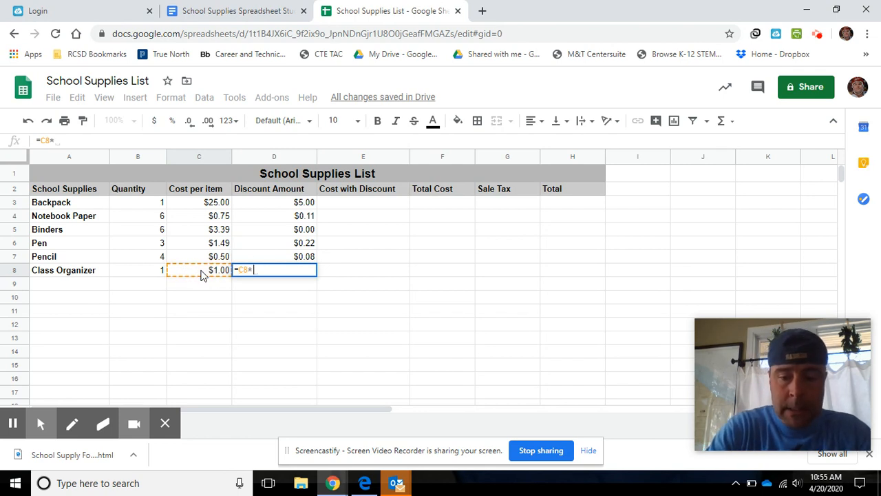
pyautogui.write('0')
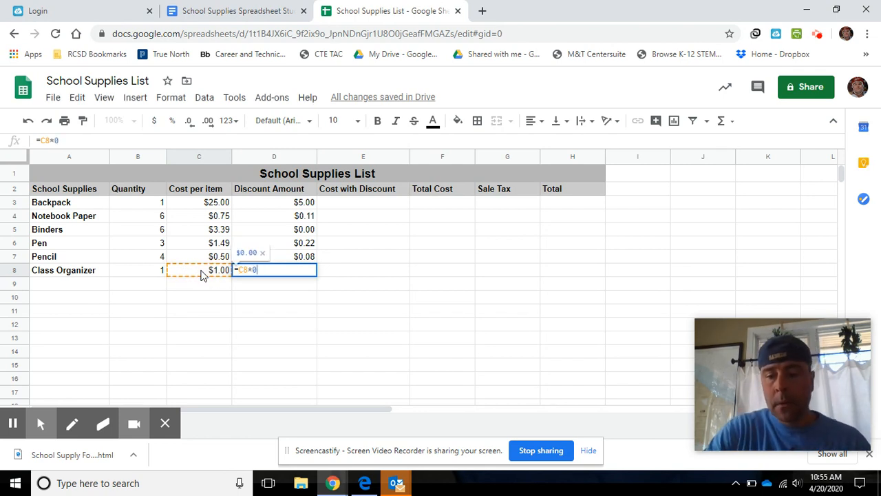
pyautogui.press('Return')
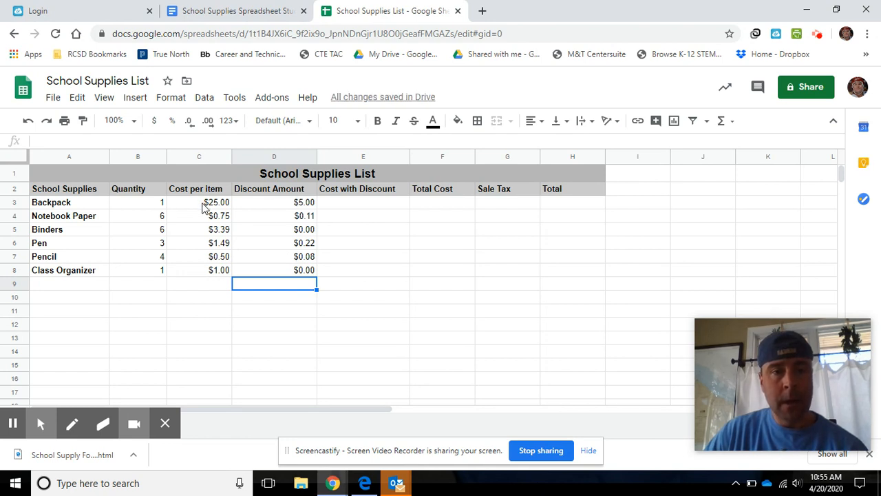
# Enter the Cost with Discount formula =C3-D3 in E3 and fill it down through E8
pyautogui.click(363, 205)
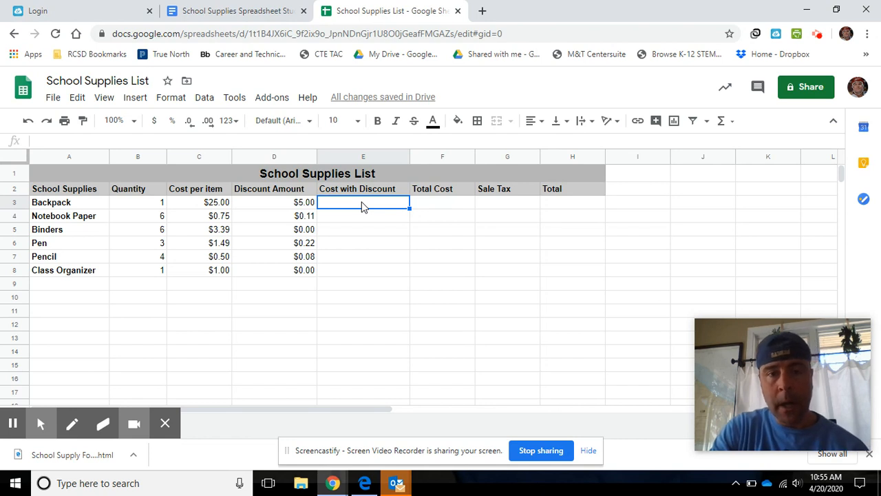
pyautogui.write('=')
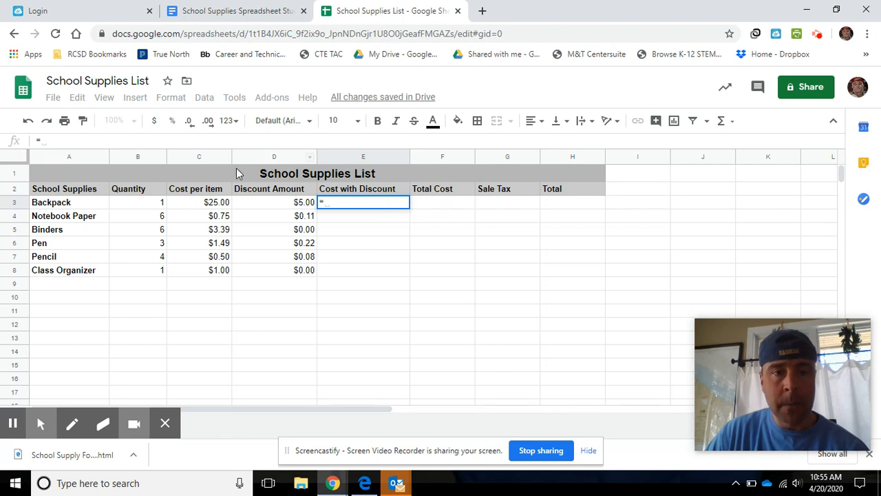
pyautogui.click(210, 204)
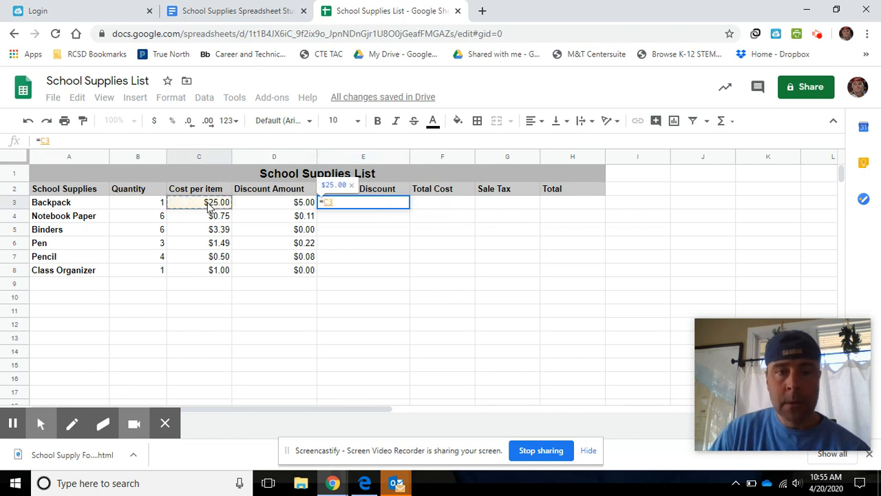
pyautogui.write('-')
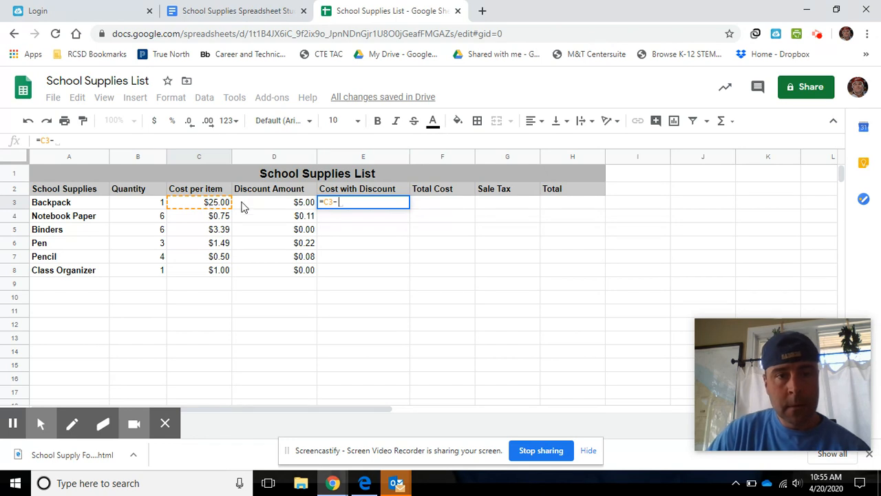
pyautogui.click(294, 204)
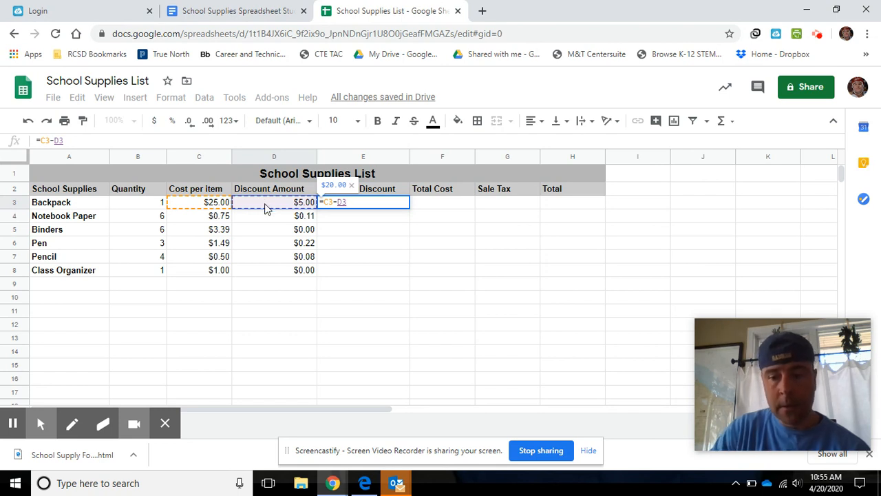
pyautogui.press('Return')
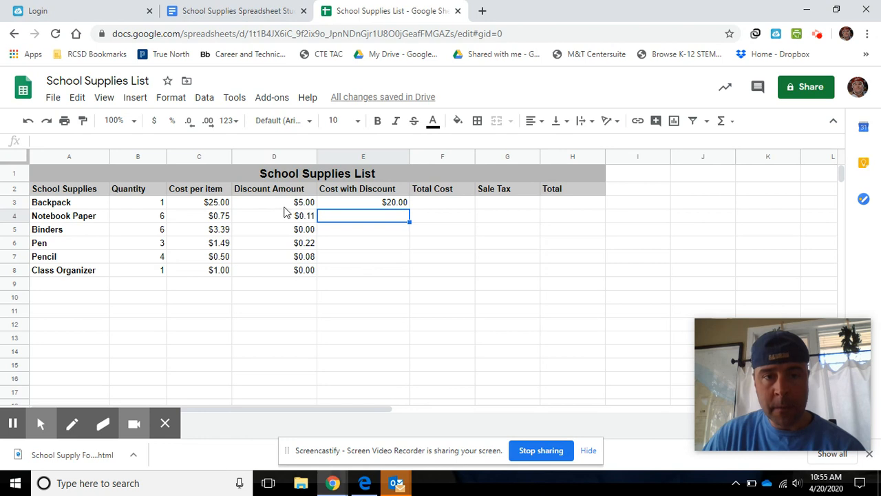
pyautogui.click(360, 202)
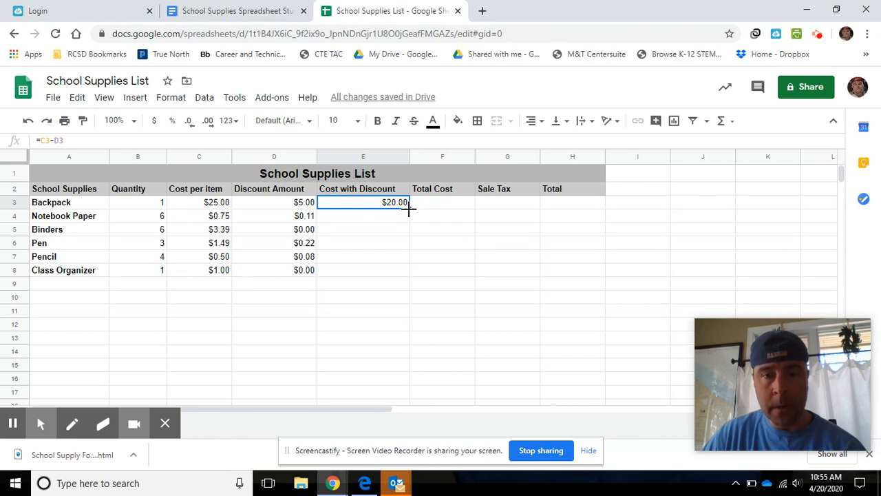
pyautogui.moveTo(408, 209); pyautogui.dragTo(409, 268)
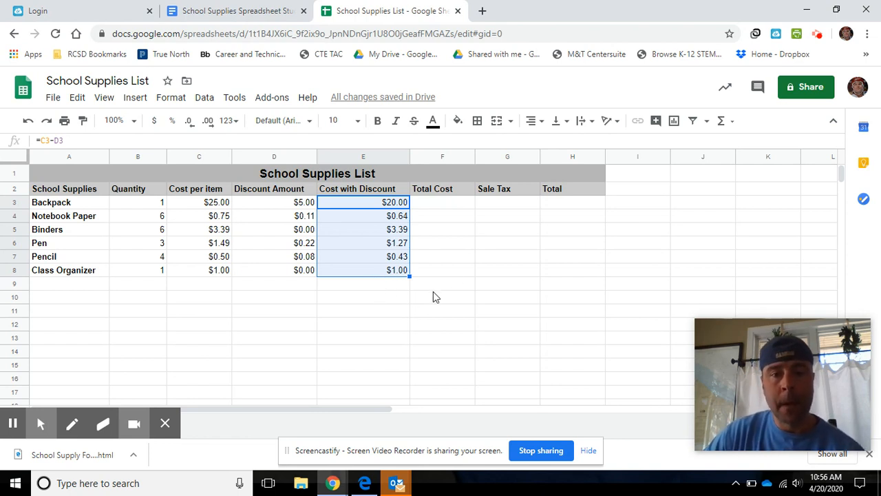
# Enter the Total Cost formula =E3*B3 in F3 and fill it down through F8
pyautogui.click(460, 205)
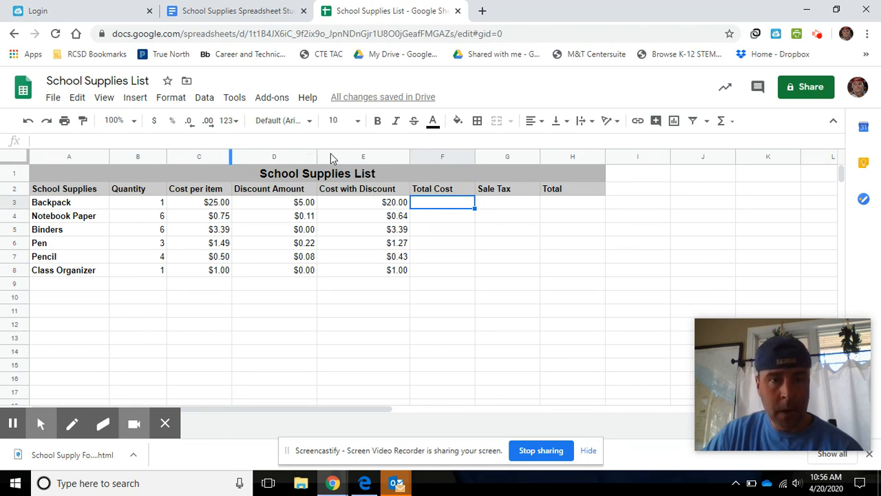
pyautogui.click(383, 206)
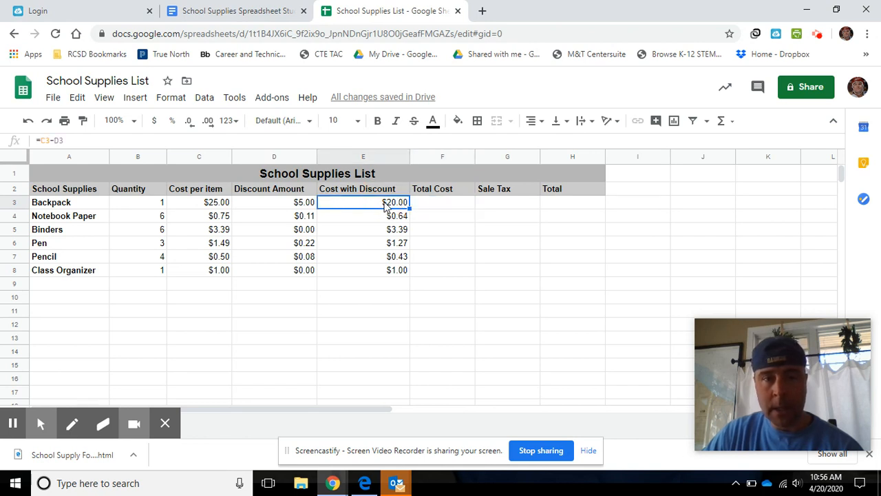
pyautogui.click(440, 205)
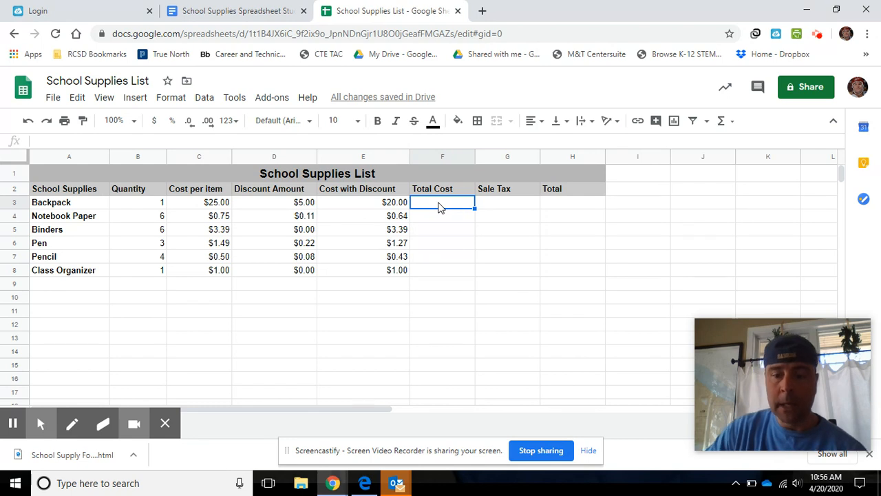
pyautogui.write('=')
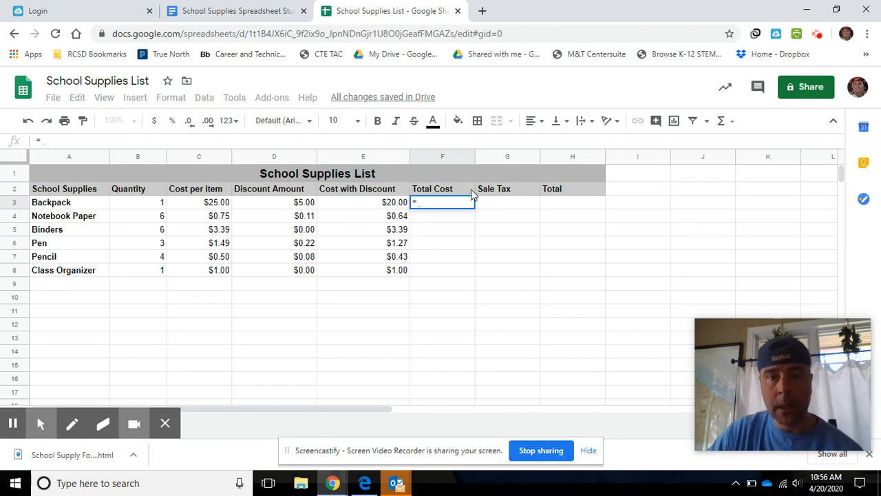
pyautogui.click(370, 207)
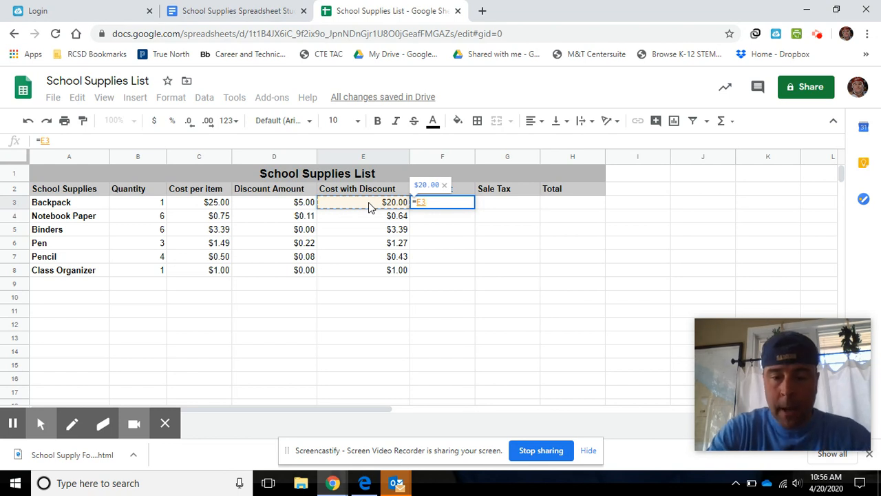
pyautogui.write('*')
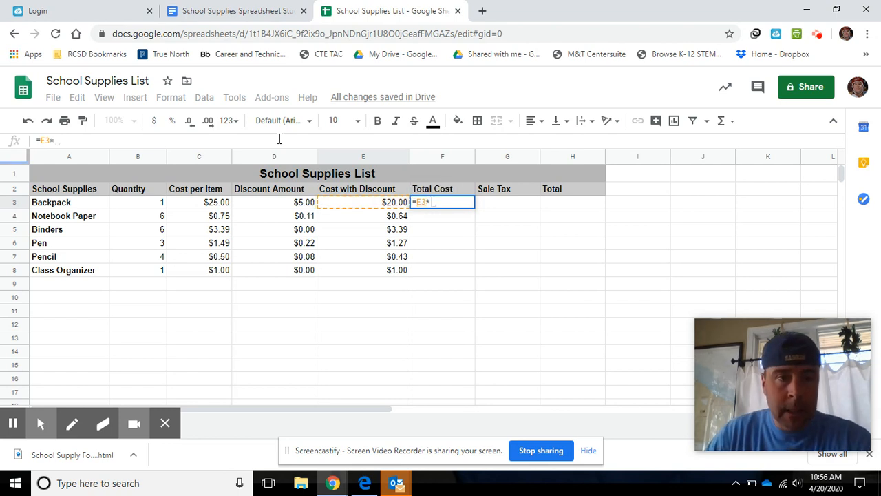
pyautogui.click(146, 206)
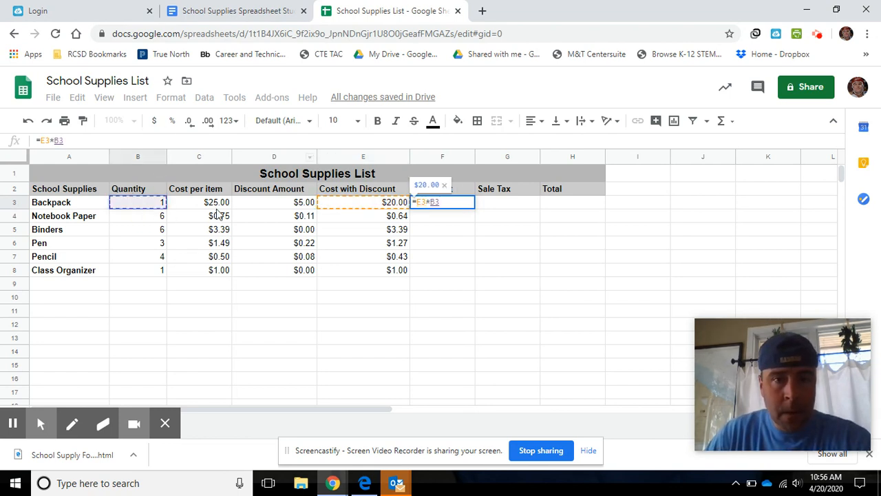
pyautogui.press('Return')
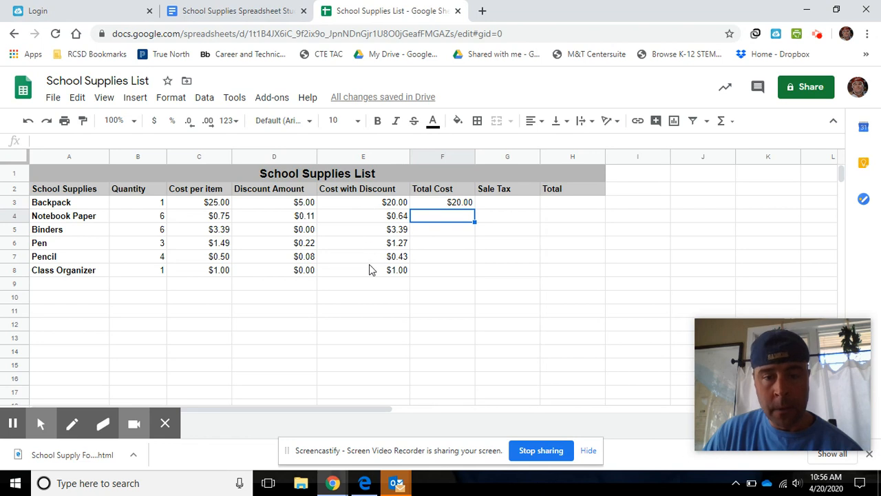
pyautogui.click(444, 204)
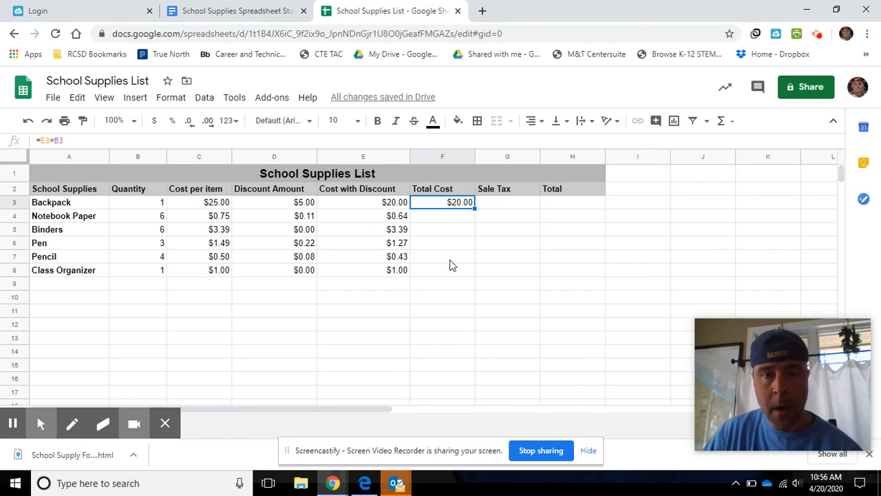
pyautogui.moveTo(474, 212); pyautogui.dragTo(475, 270)
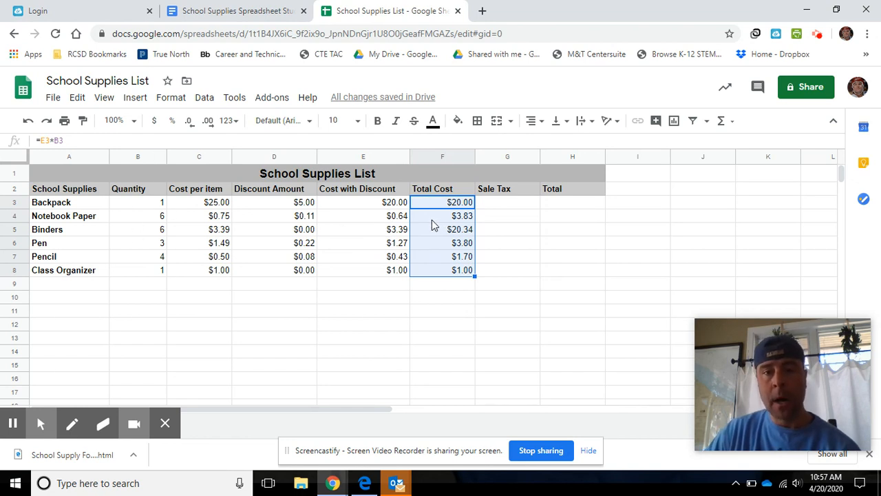
# Enter the Sale Tax formula =F3*.08 in G3 and fill it down through G8
pyautogui.click(512, 205)
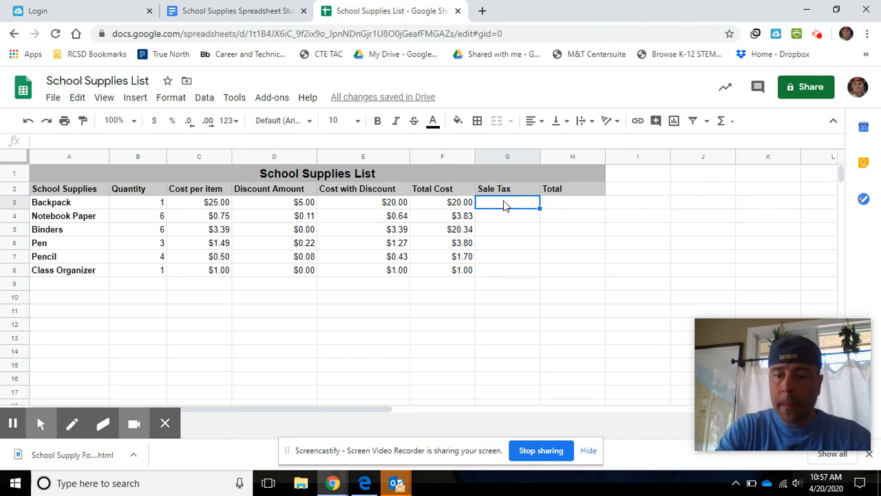
pyautogui.write('=')
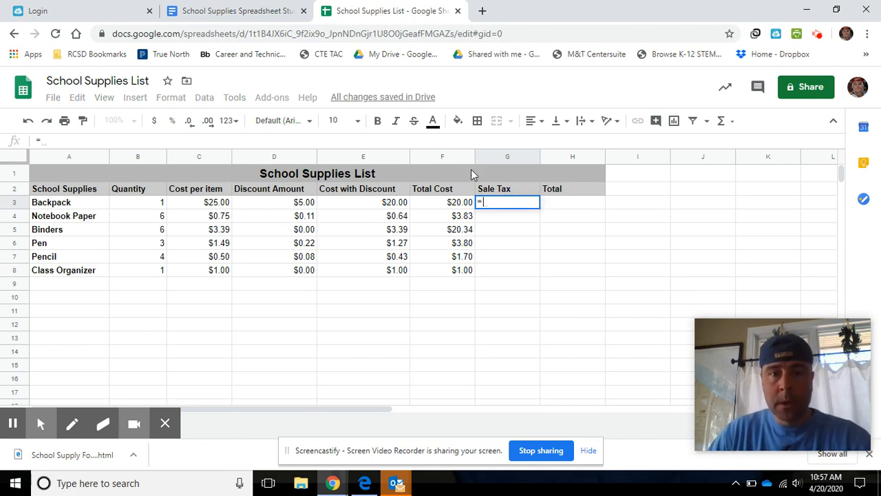
pyautogui.click(449, 202)
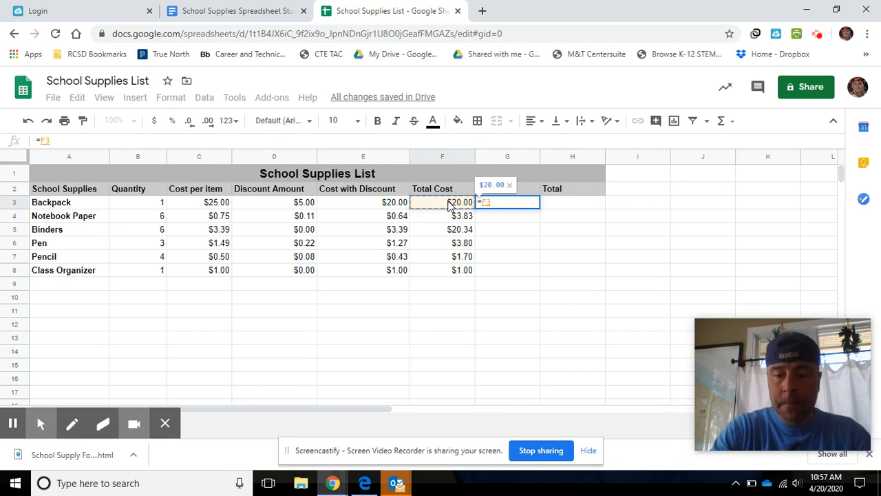
pyautogui.write('*')
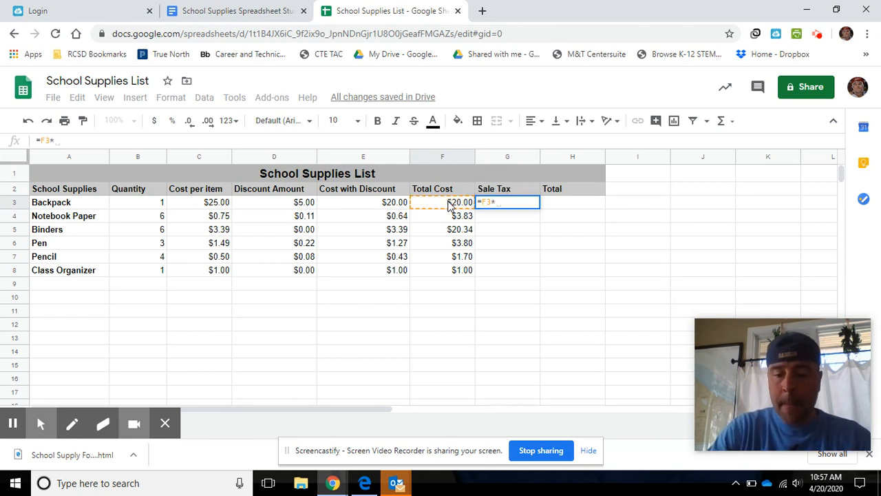
pyautogui.write('.')
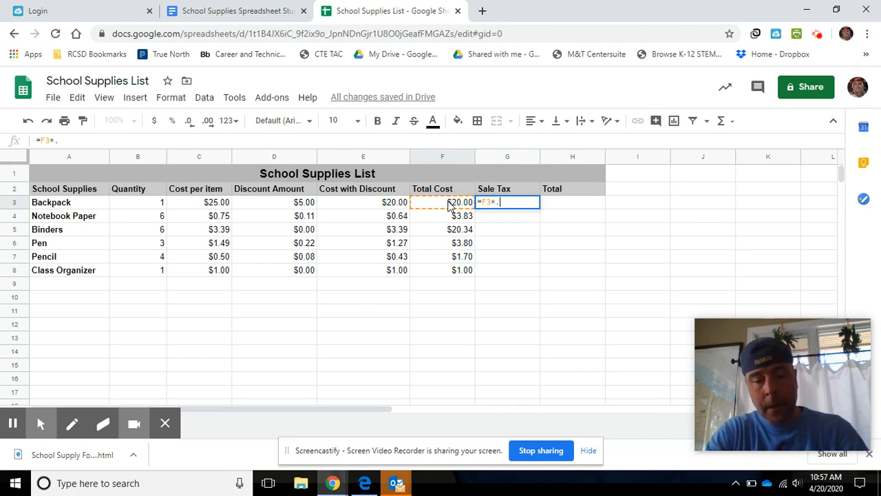
pyautogui.write('0')
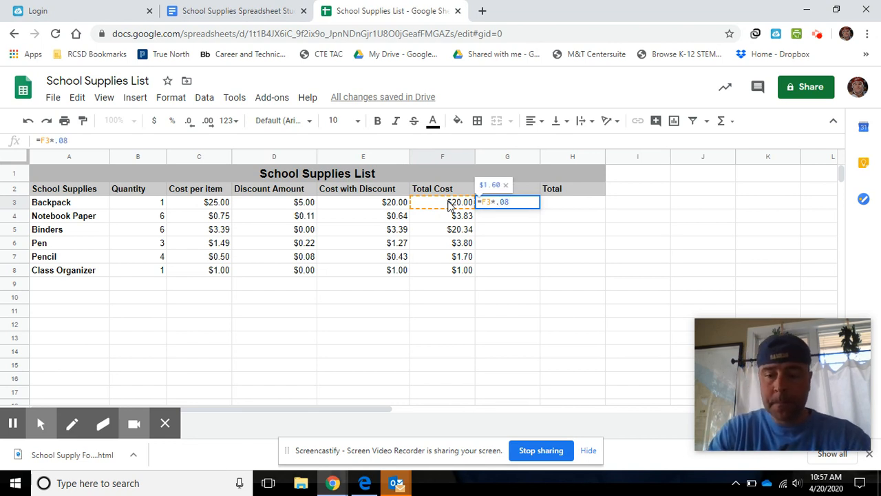
pyautogui.write('8')
pyautogui.press('Return')
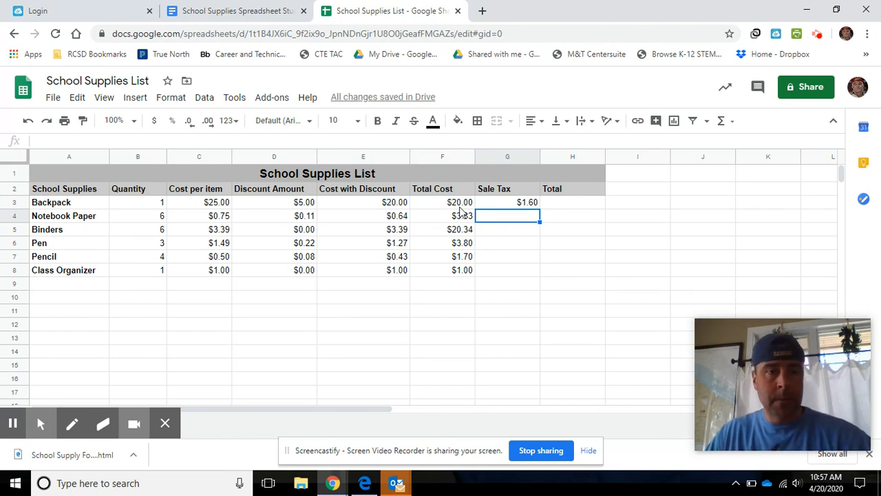
pyautogui.click(509, 205)
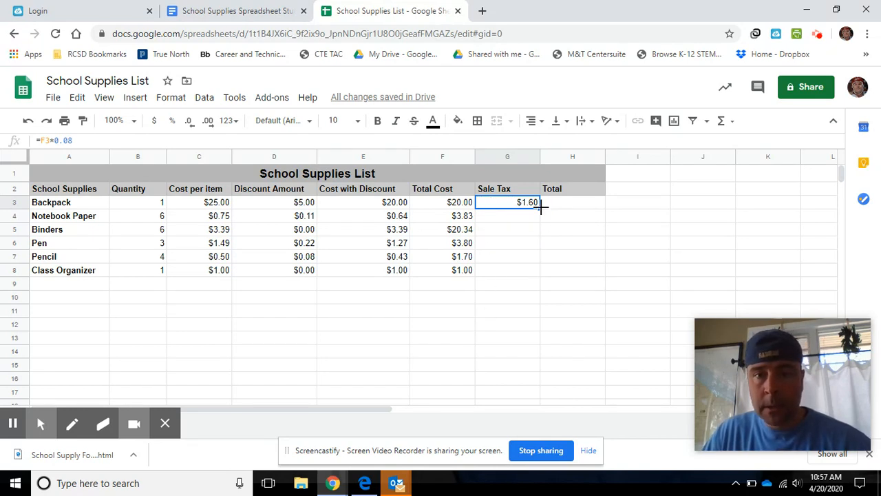
pyautogui.moveTo(541, 207); pyautogui.dragTo(544, 271)
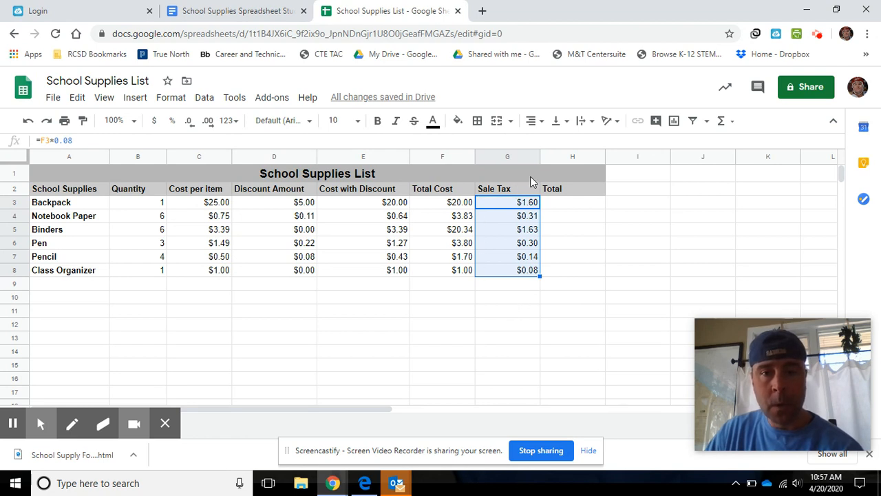
pyautogui.click(576, 190)
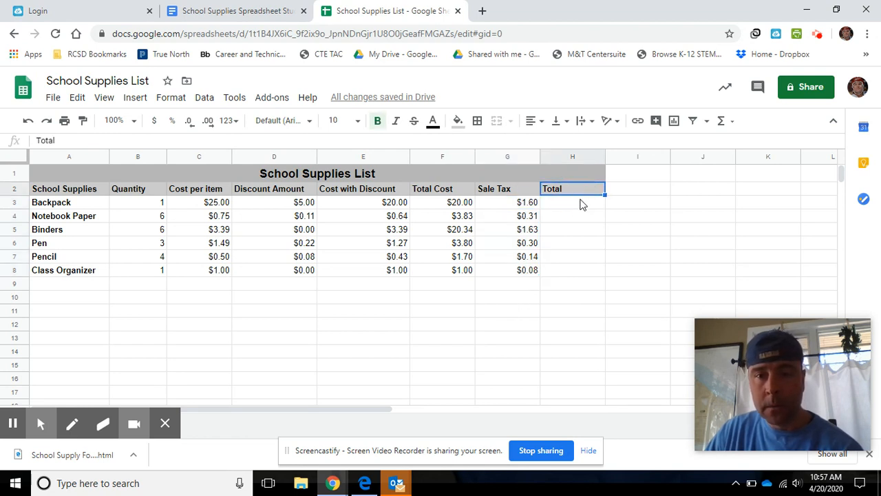
pyautogui.click(577, 207)
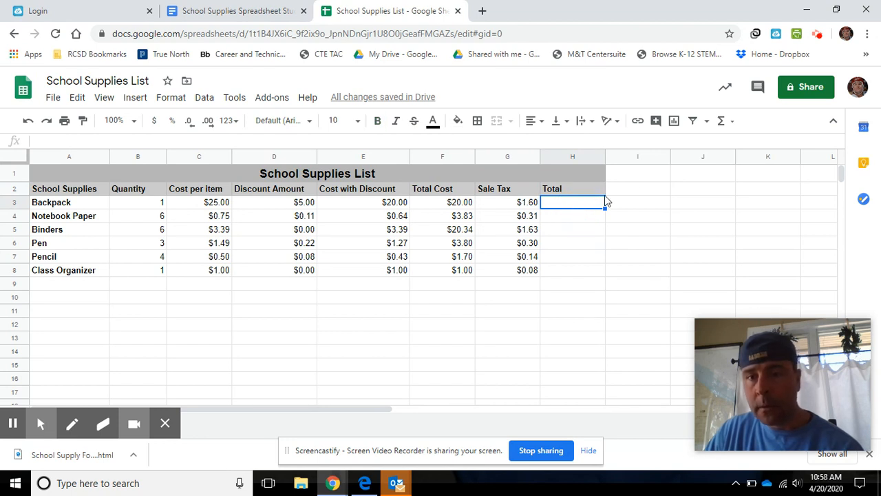
pyautogui.click(733, 123)
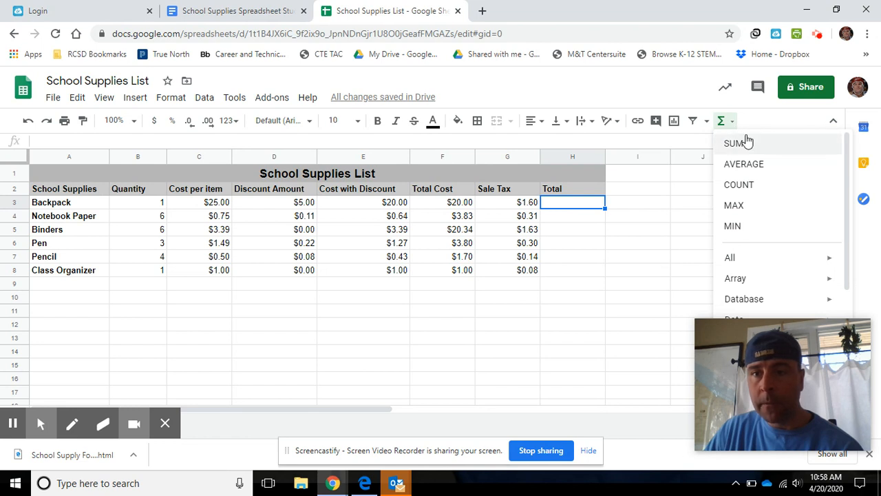
pyautogui.click(747, 143)
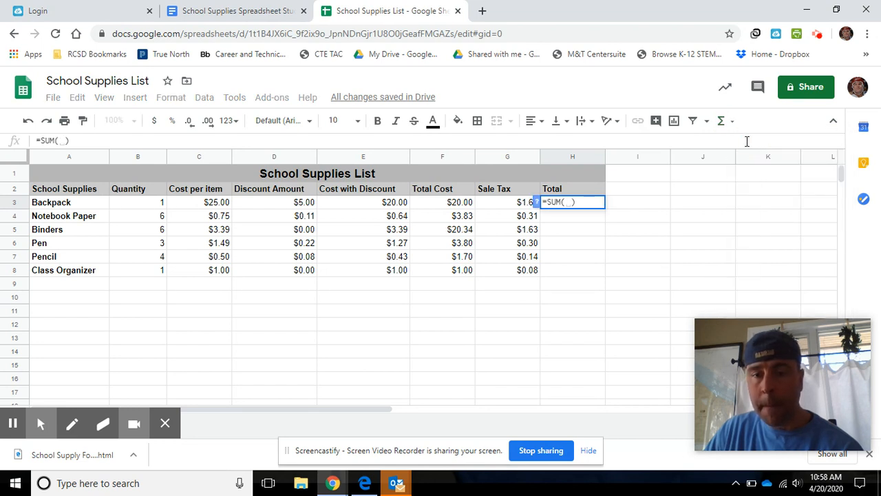
pyautogui.click(595, 206)
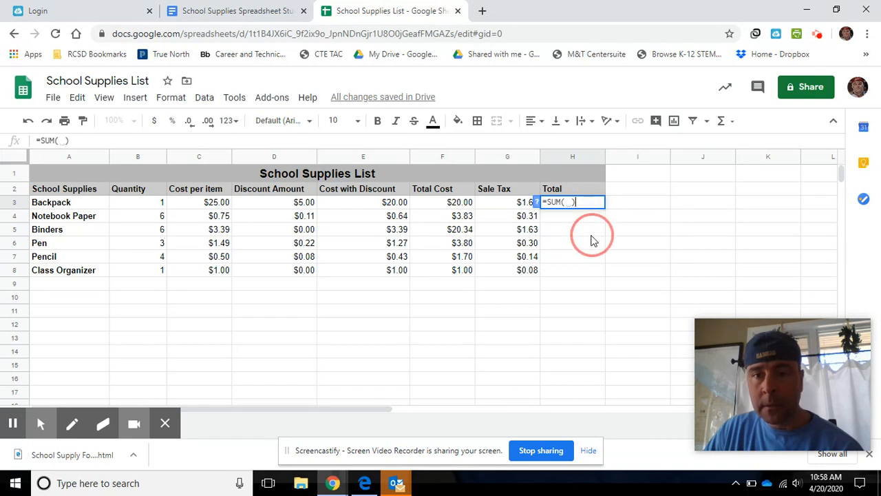
pyautogui.click(530, 204)
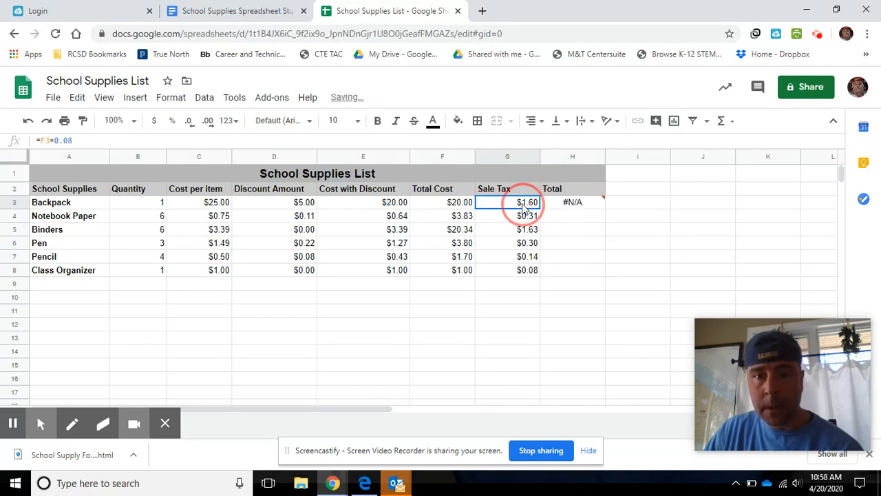
pyautogui.click(463, 203)
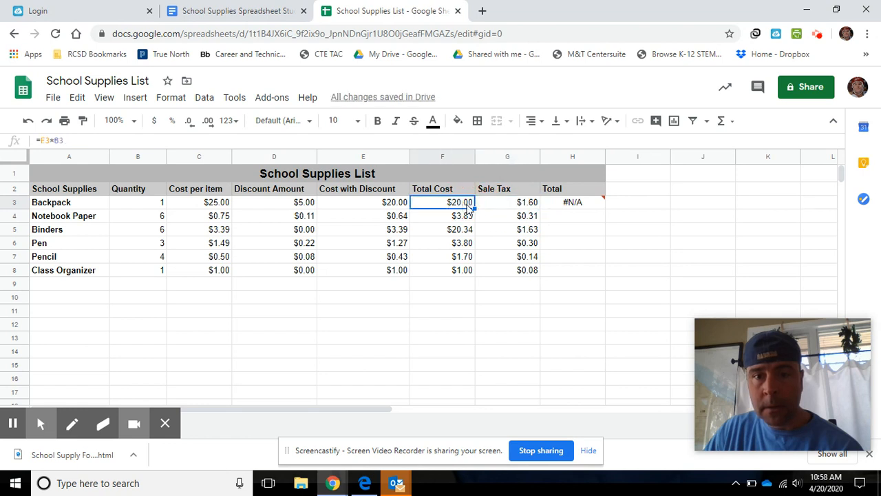
pyautogui.moveTo(475, 207); pyautogui.dragTo(534, 204)
pyautogui.moveTo(586, 205)
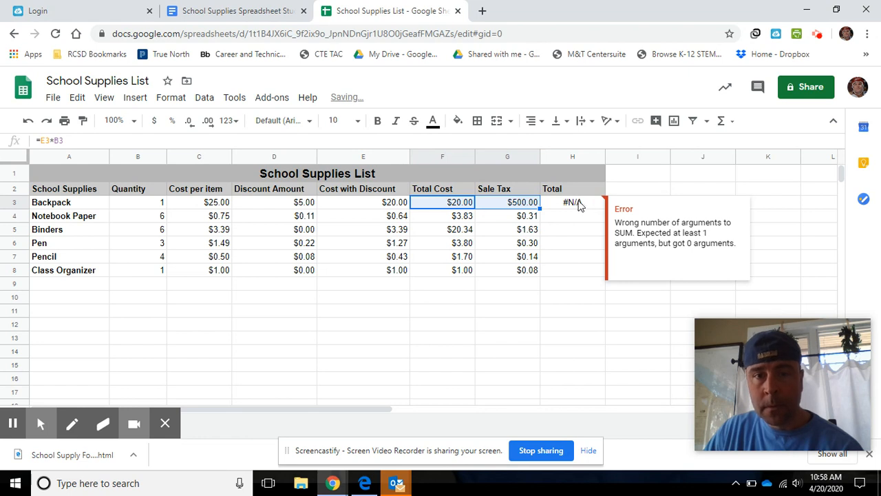
pyautogui.click(28, 120)
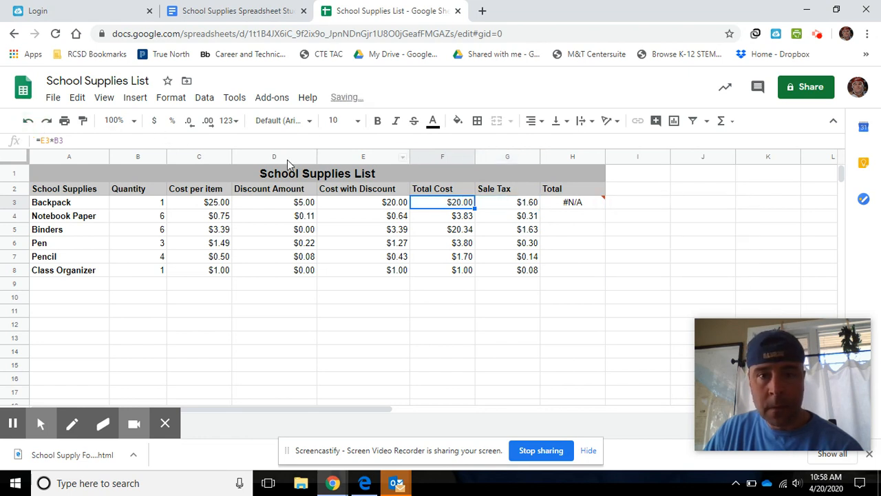
pyautogui.click(28, 120)
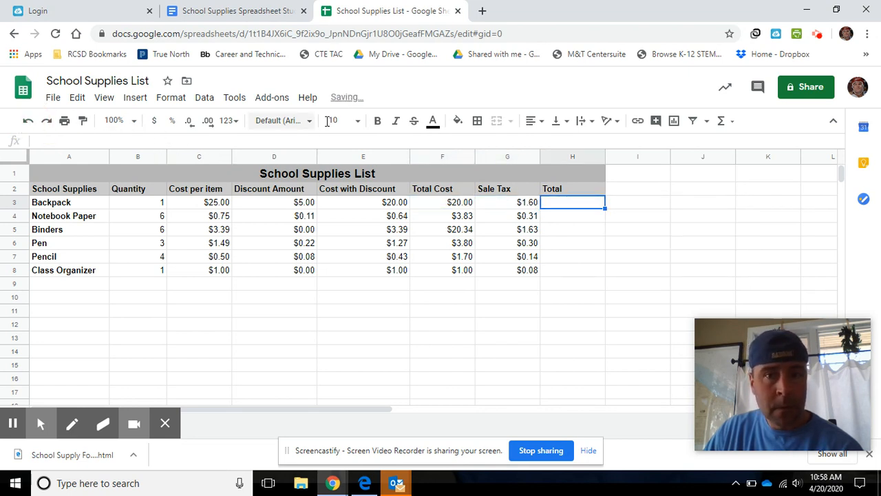
# Enter the Total formula =SUM(F3:G3) in H3 using the SUM function and fill it down through H8
pyautogui.click(723, 121)
pyautogui.click(734, 144)
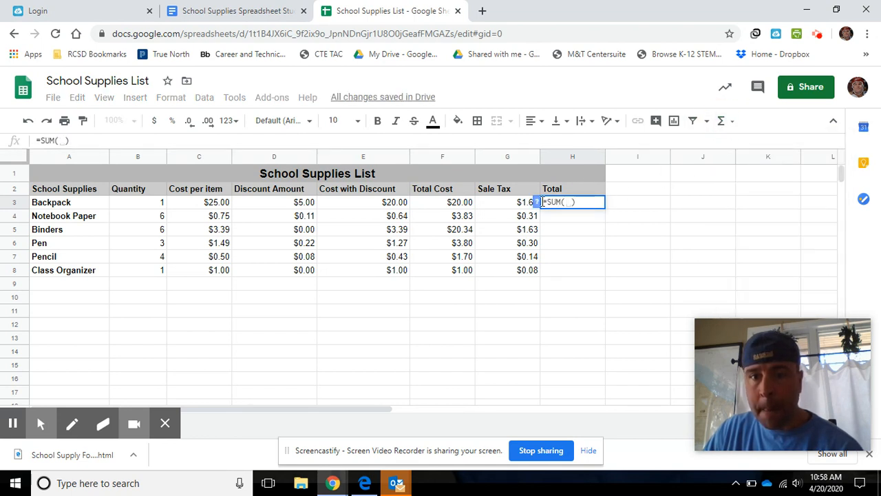
pyautogui.click(441, 206)
pyautogui.moveTo(441, 206); pyautogui.dragTo(510, 205)
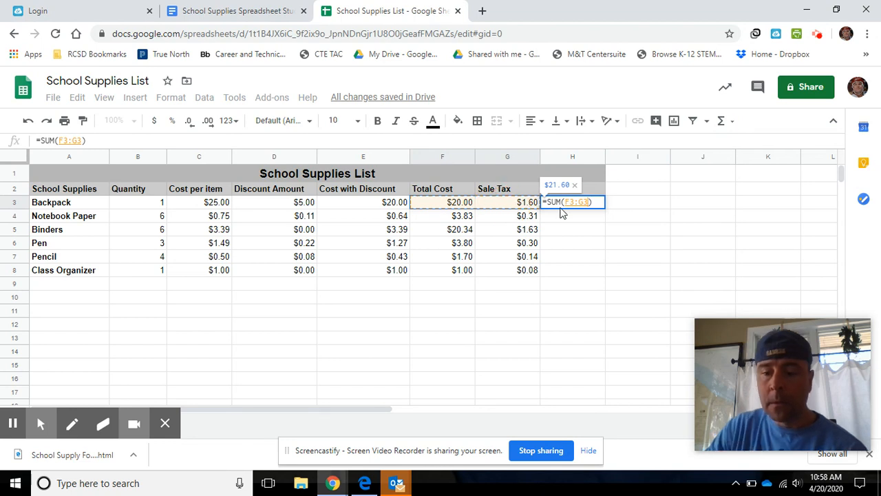
pyautogui.press('Return')
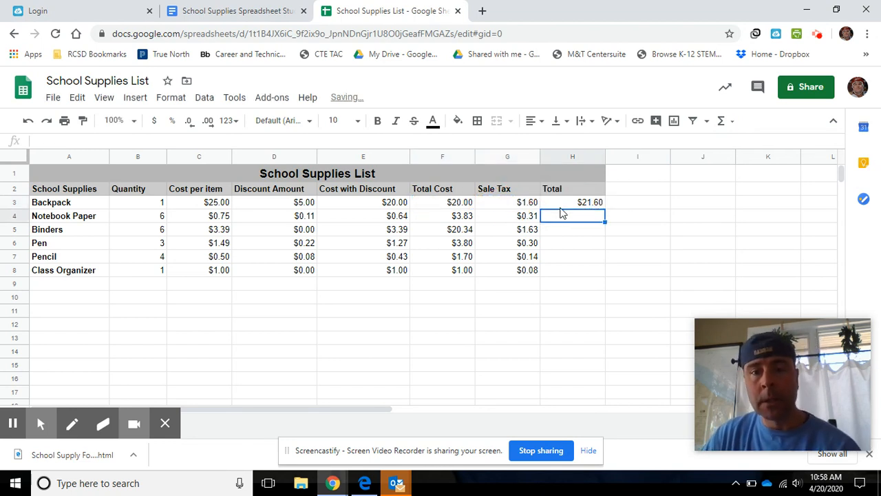
pyautogui.click(566, 203)
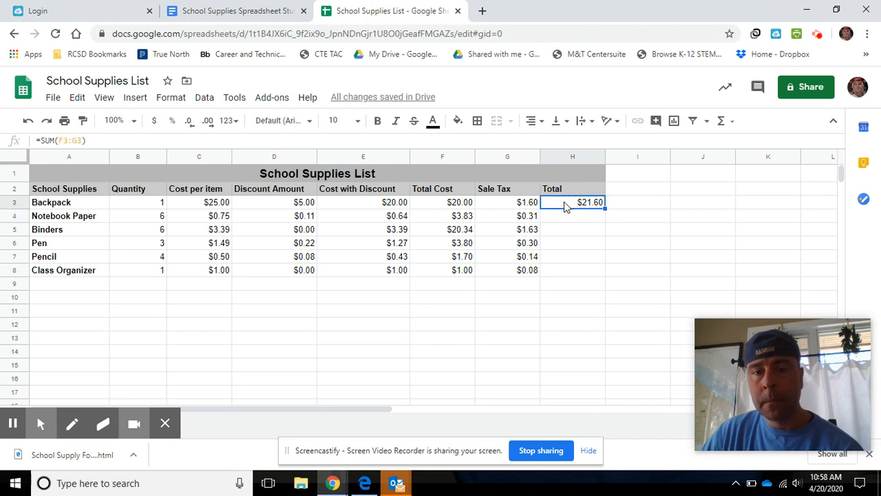
pyautogui.moveTo(604, 209); pyautogui.dragTo(606, 269)
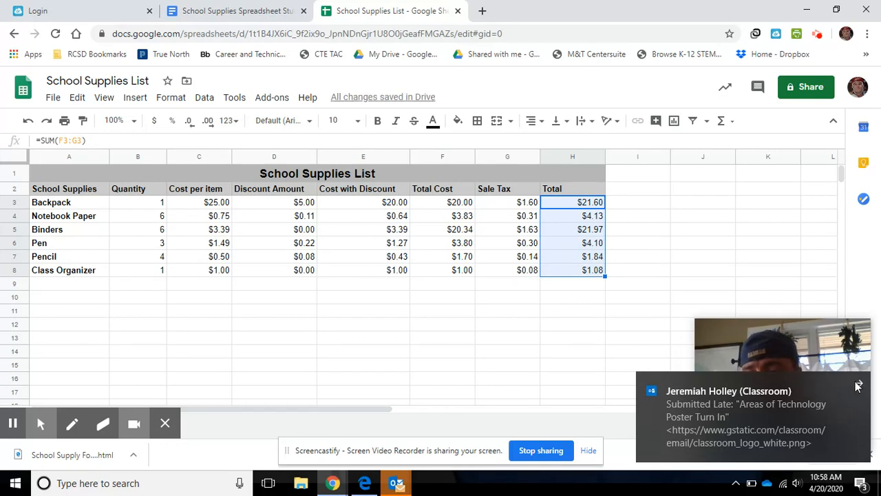
# Dismiss the email notifications covering the spreadsheet
pyautogui.click(858, 387)
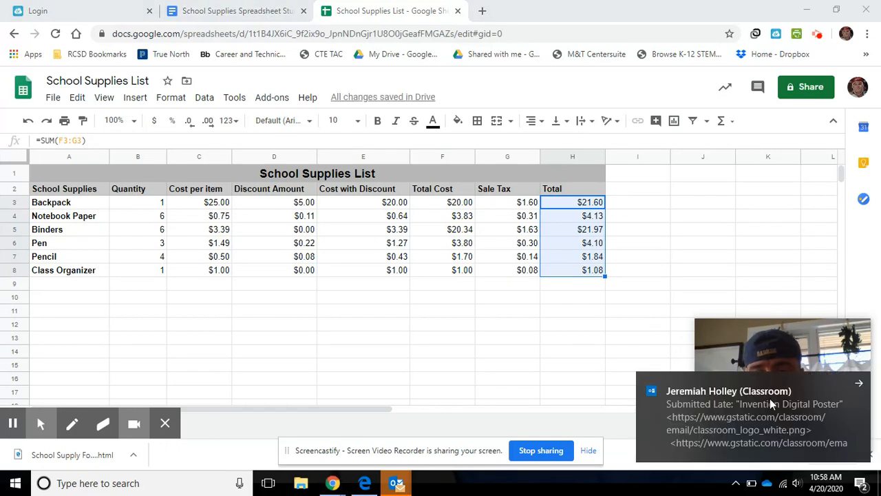
pyautogui.click(861, 385)
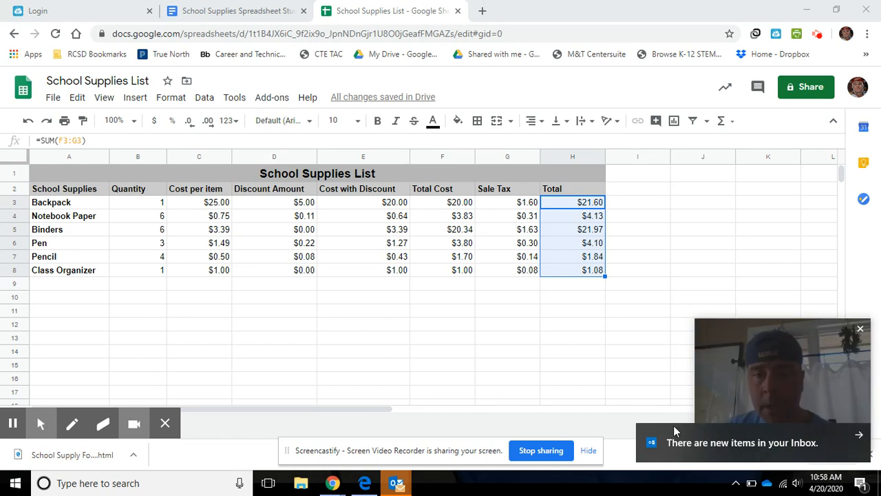
pyautogui.click(859, 436)
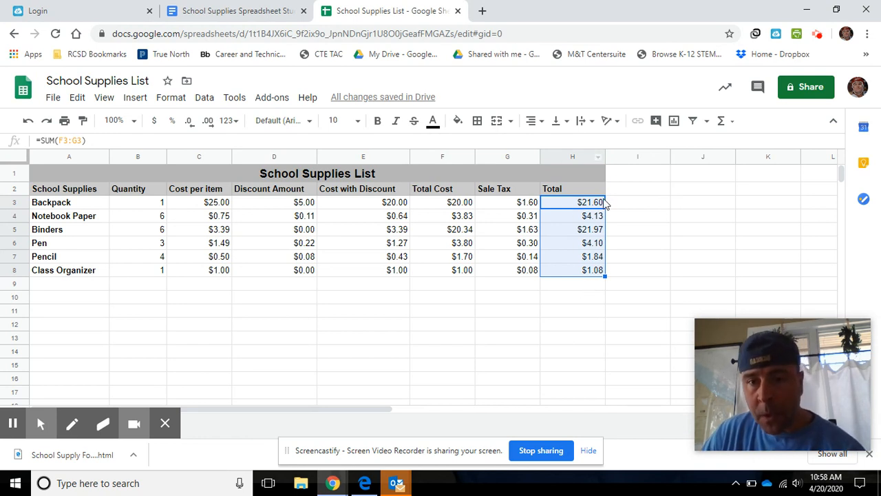
# Label the row below Class Organizer as Total in A9
pyautogui.click(577, 288)
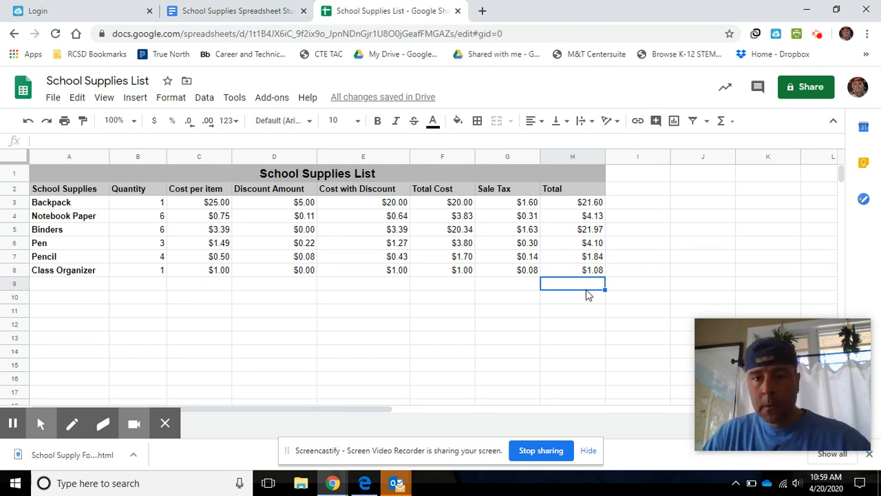
pyautogui.click(74, 284)
pyautogui.write('T')
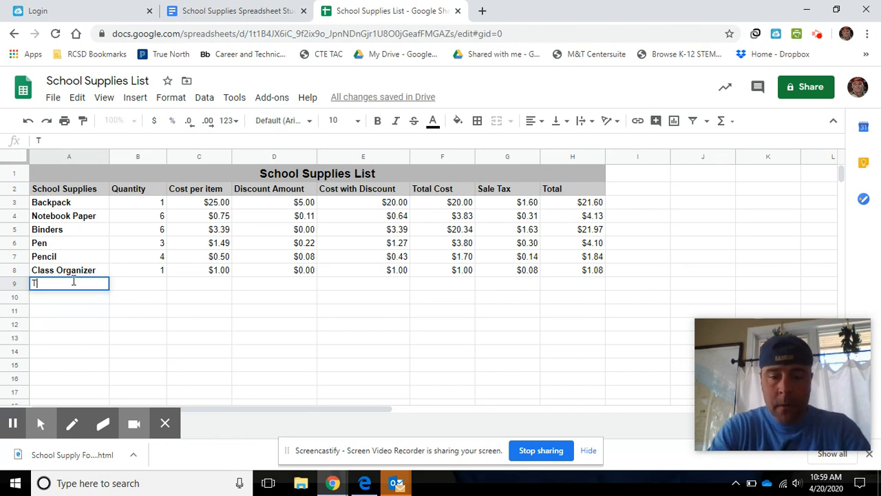
pyautogui.write('otal')
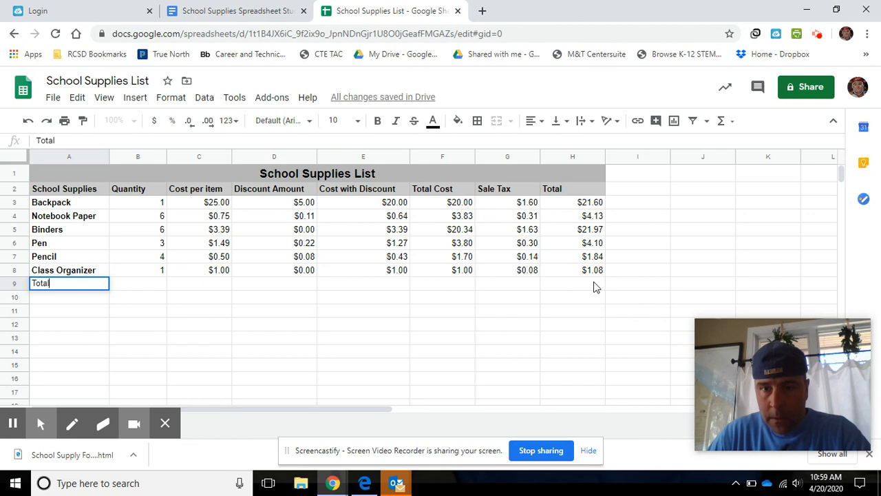
# Add up the Total column in H9 with the formula =SUM(H3:H8)
pyautogui.click(596, 287)
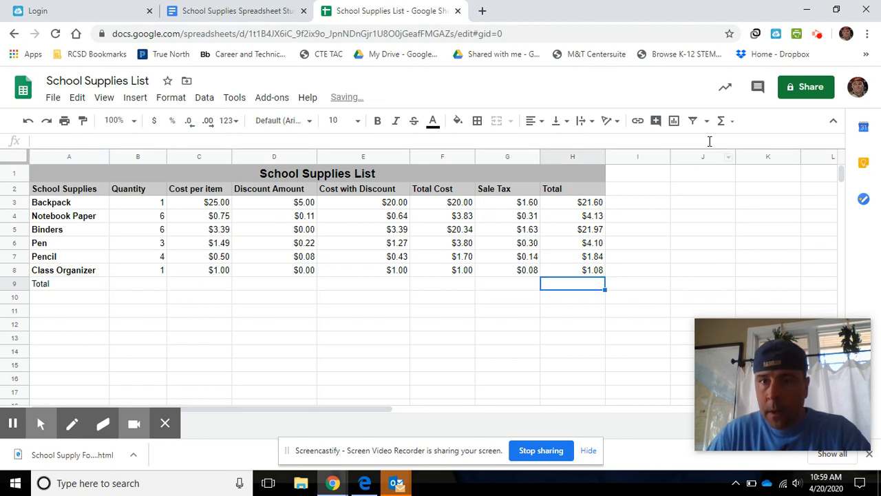
pyautogui.click(728, 124)
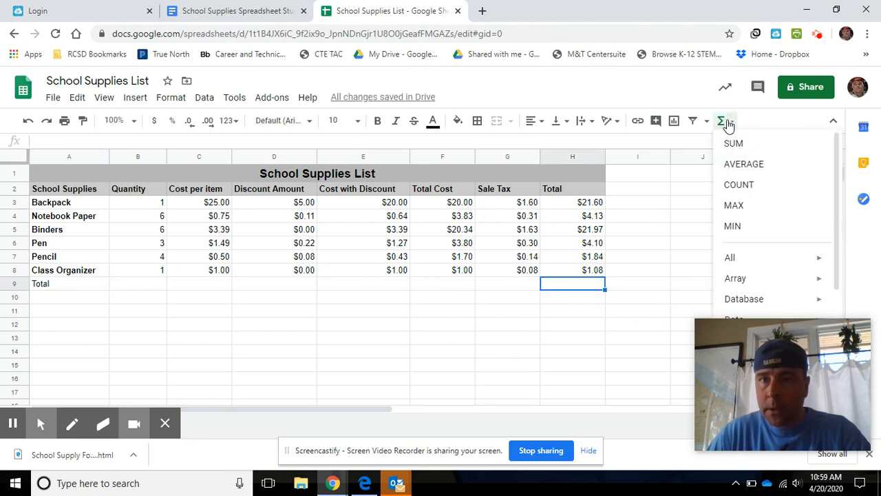
pyautogui.click(736, 142)
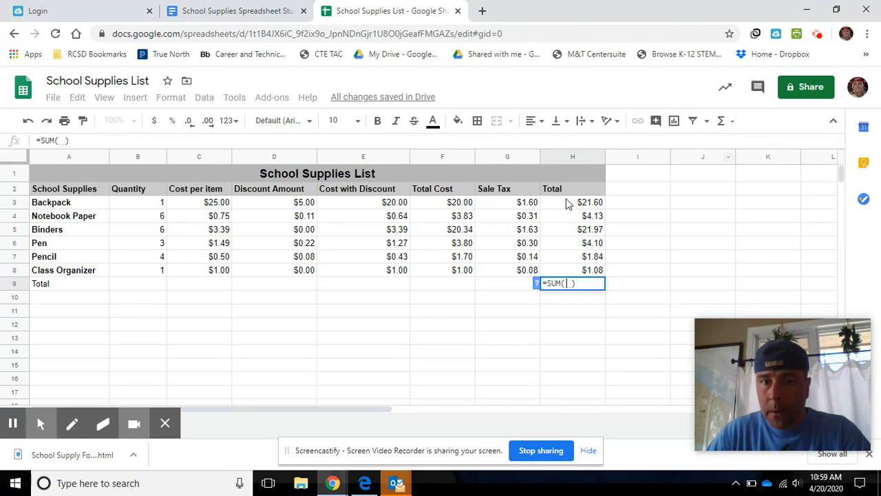
pyautogui.moveTo(566, 202); pyautogui.dragTo(566, 265)
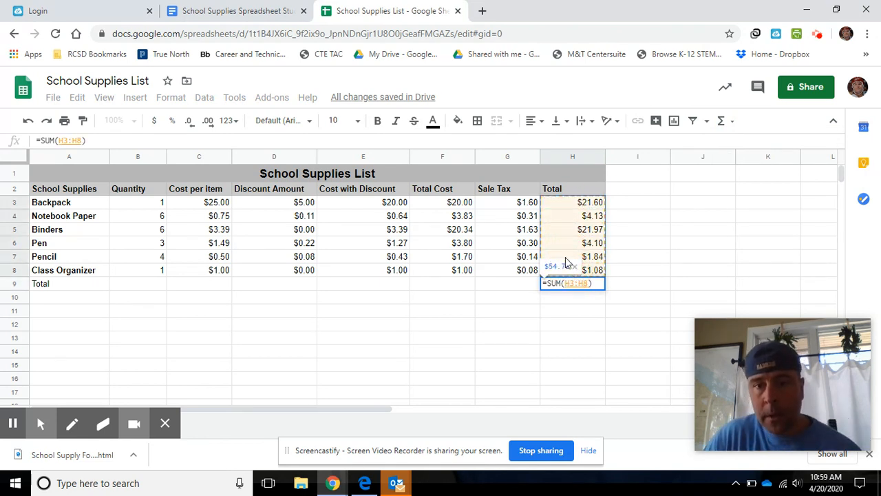
pyautogui.press('Return')
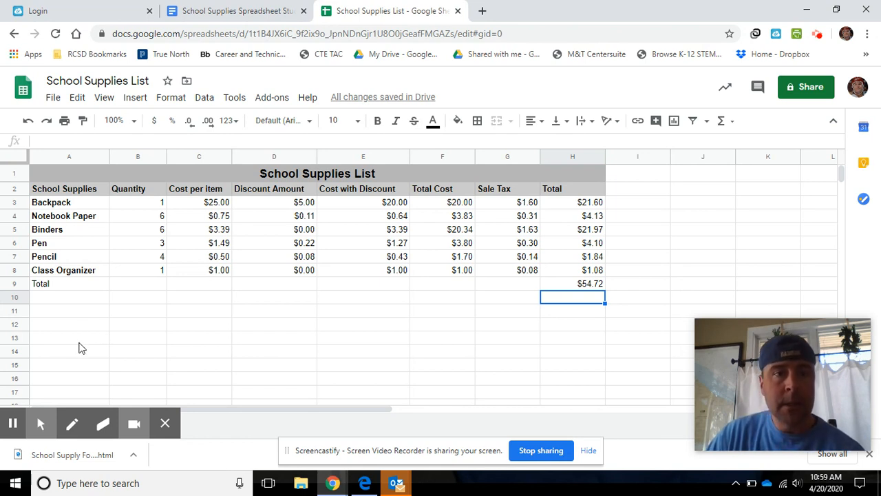
# Fill the Total row A9:H9 with the same gray as the title row
pyautogui.moveTo(41, 289); pyautogui.dragTo(580, 288)
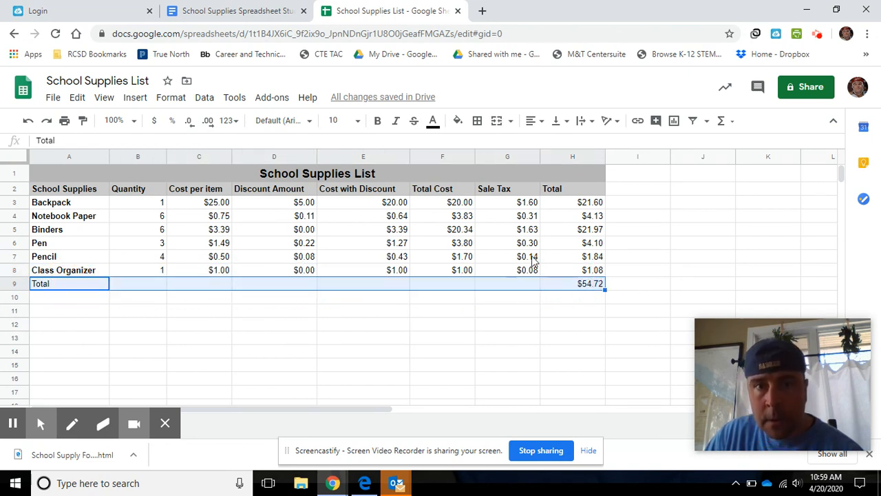
pyautogui.click(460, 122)
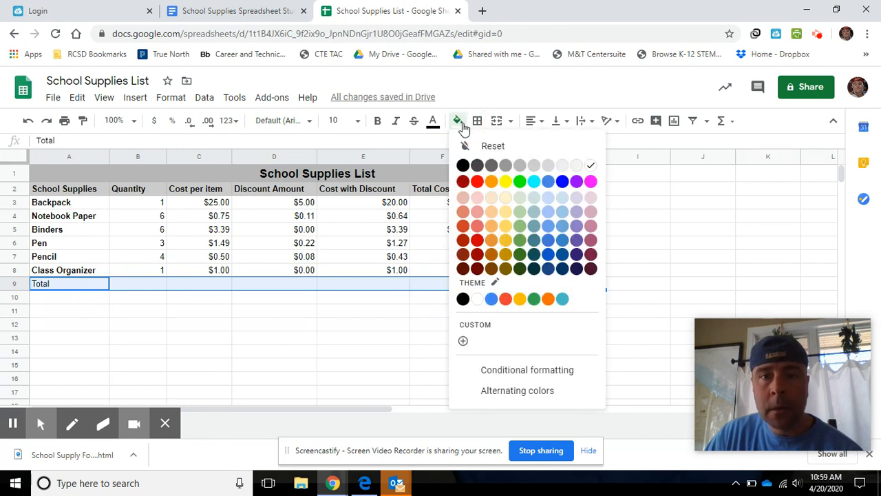
pyautogui.click(521, 166)
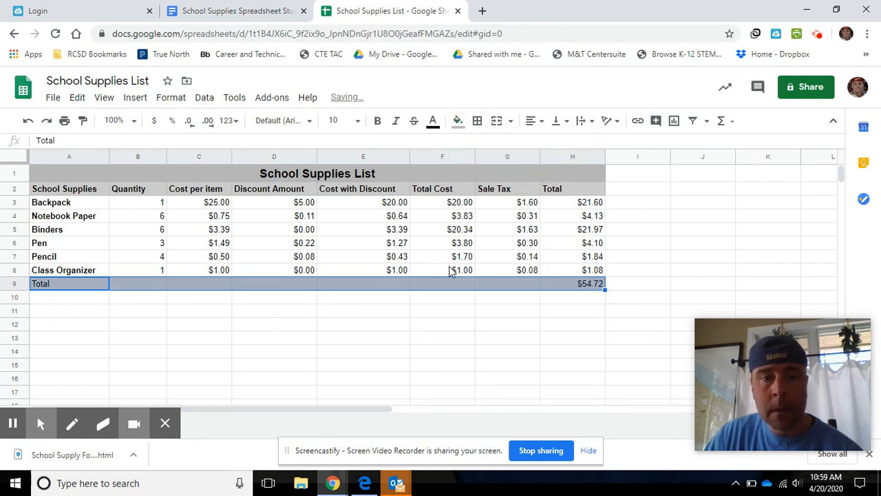
pyautogui.click(430, 292)
pyautogui.click(570, 327)
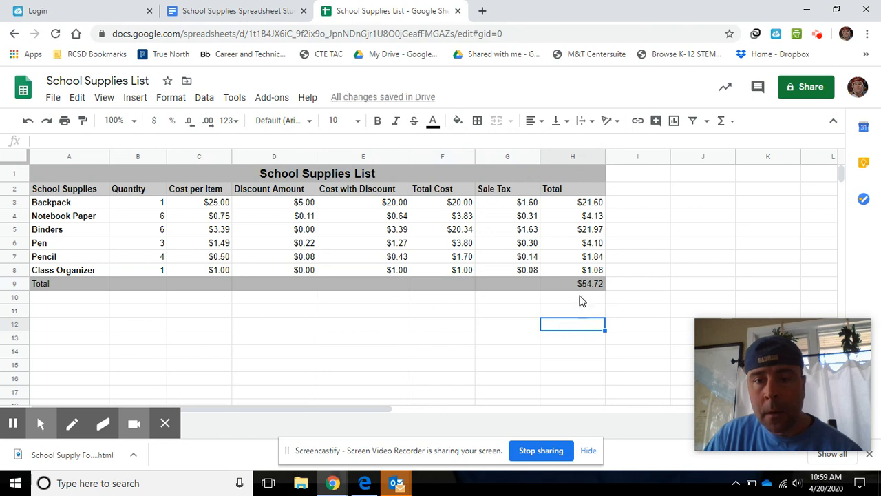
# Make the grand total in H9 bold
pyautogui.click(570, 289)
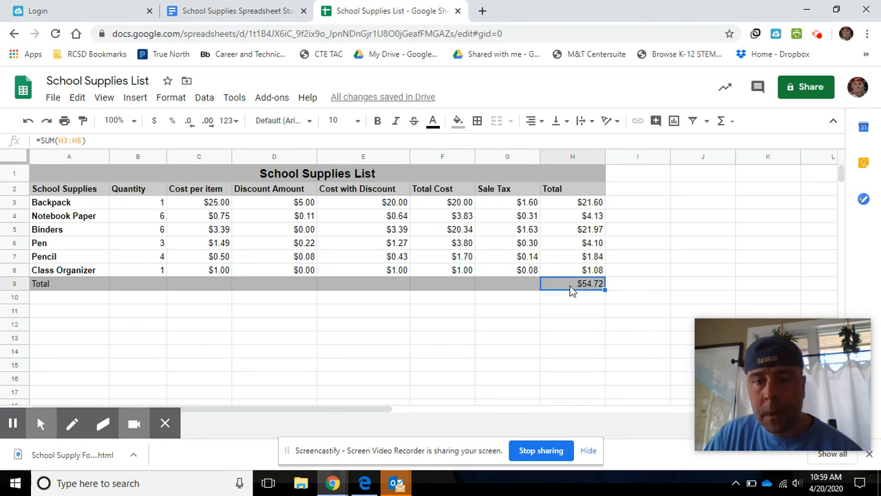
pyautogui.click(376, 122)
pyautogui.click(403, 362)
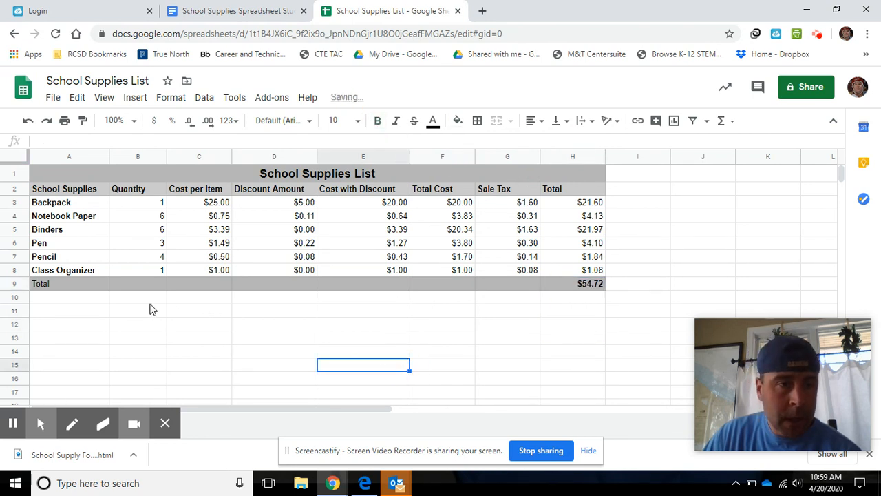
# Apply all borders to the whole table from the title row through the Total row, A1:H9
pyautogui.moveTo(45, 174); pyautogui.dragTo(581, 279)
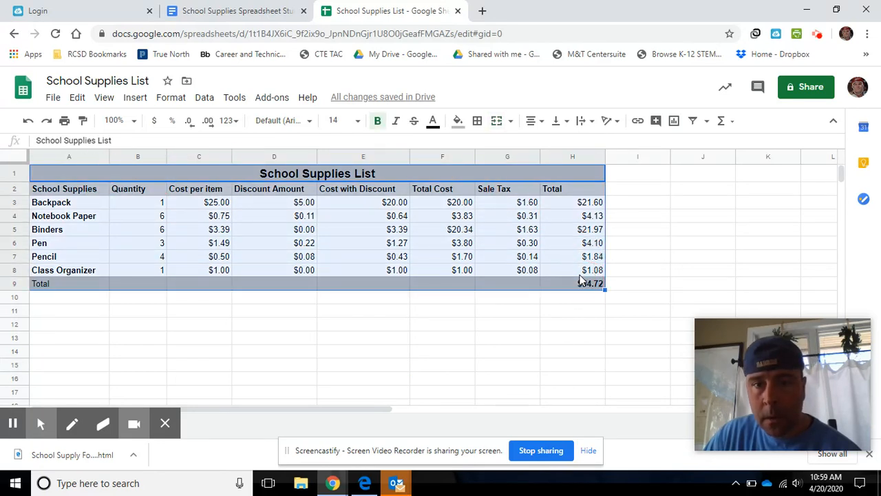
pyautogui.click(476, 121)
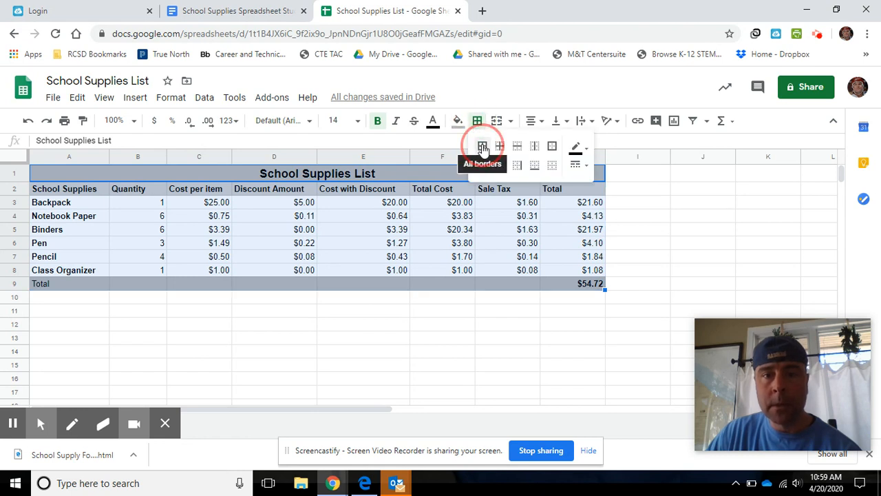
pyautogui.click(482, 148)
pyautogui.click(377, 341)
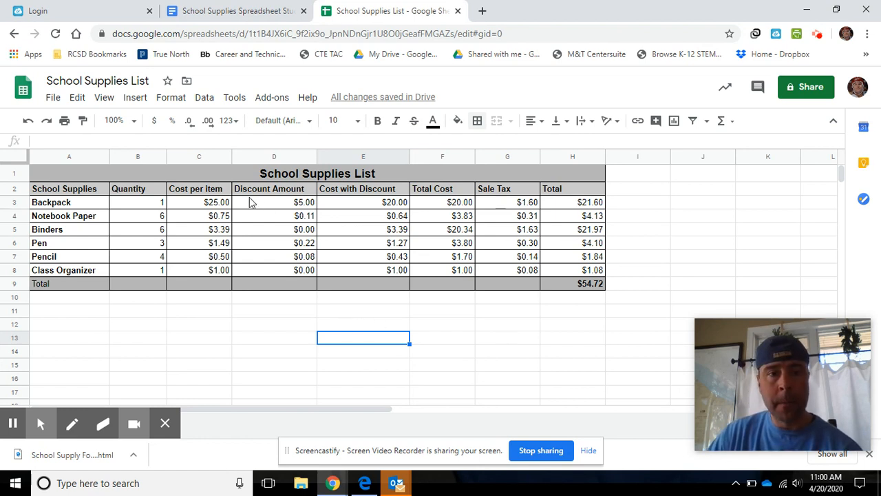
# Fill the formula cells D3:H8, from Discount Amount through Total for all six supplies, with light yellow
pyautogui.moveTo(249, 206); pyautogui.dragTo(581, 260)
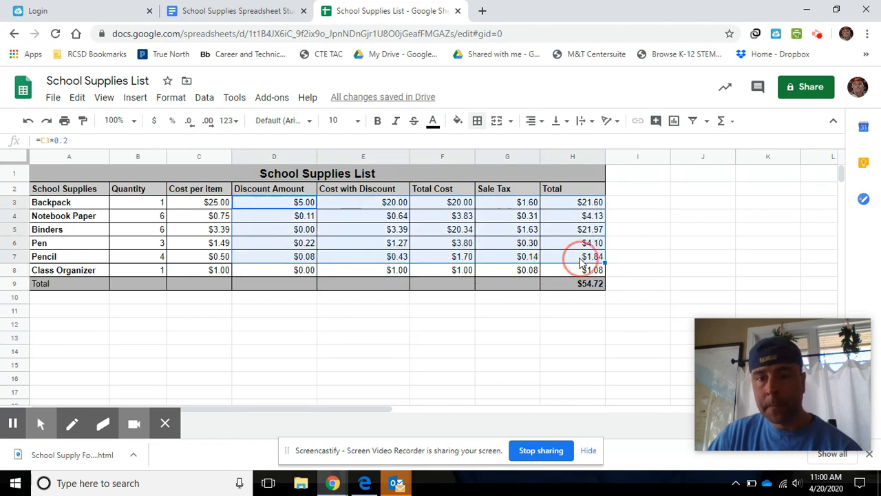
pyautogui.click(457, 122)
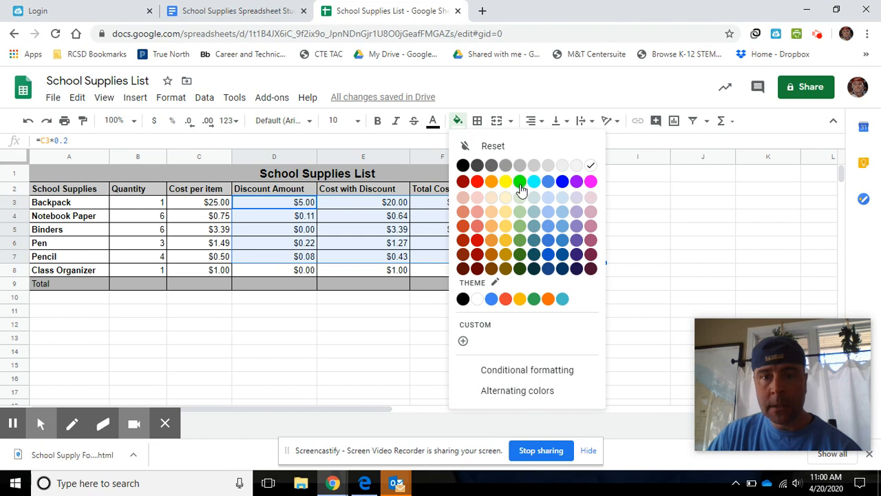
pyautogui.click(507, 214)
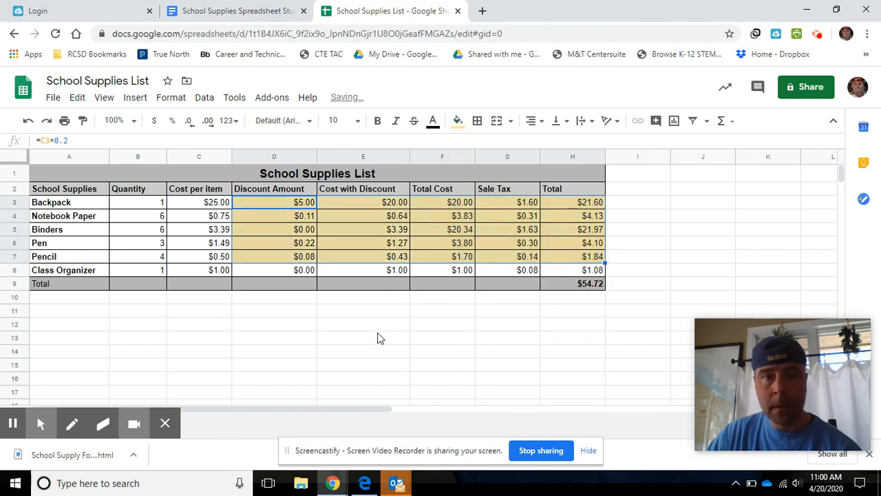
pyautogui.click(358, 325)
pyautogui.moveTo(267, 272); pyautogui.dragTo(582, 275)
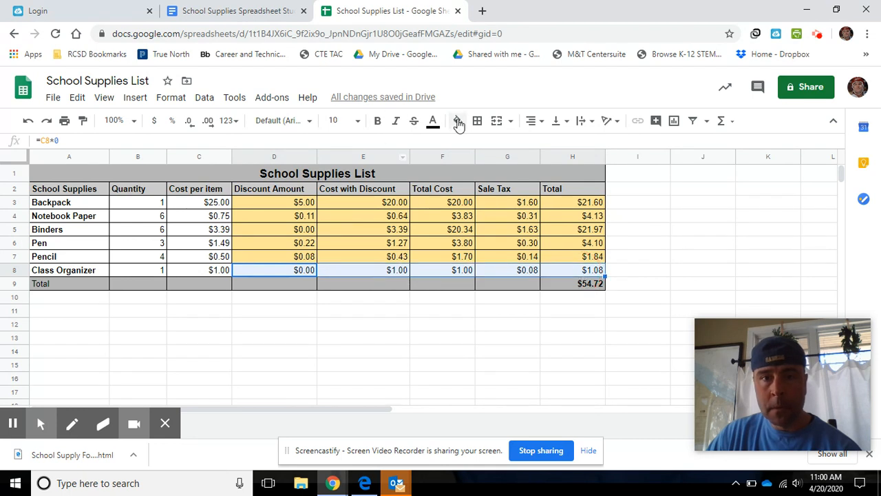
pyautogui.click(458, 122)
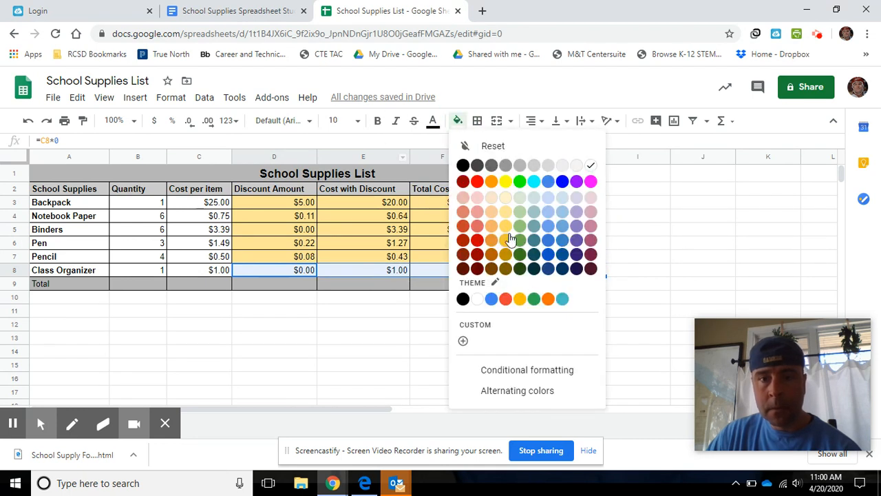
pyautogui.click(505, 211)
pyautogui.click(382, 341)
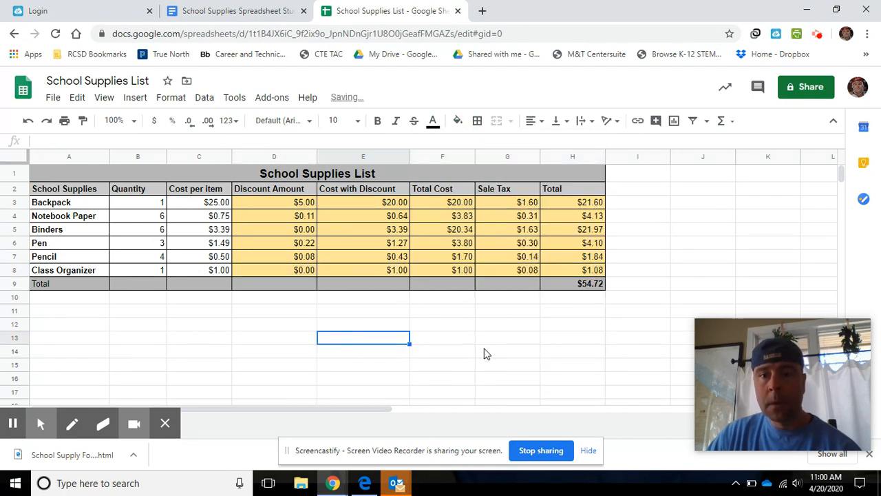